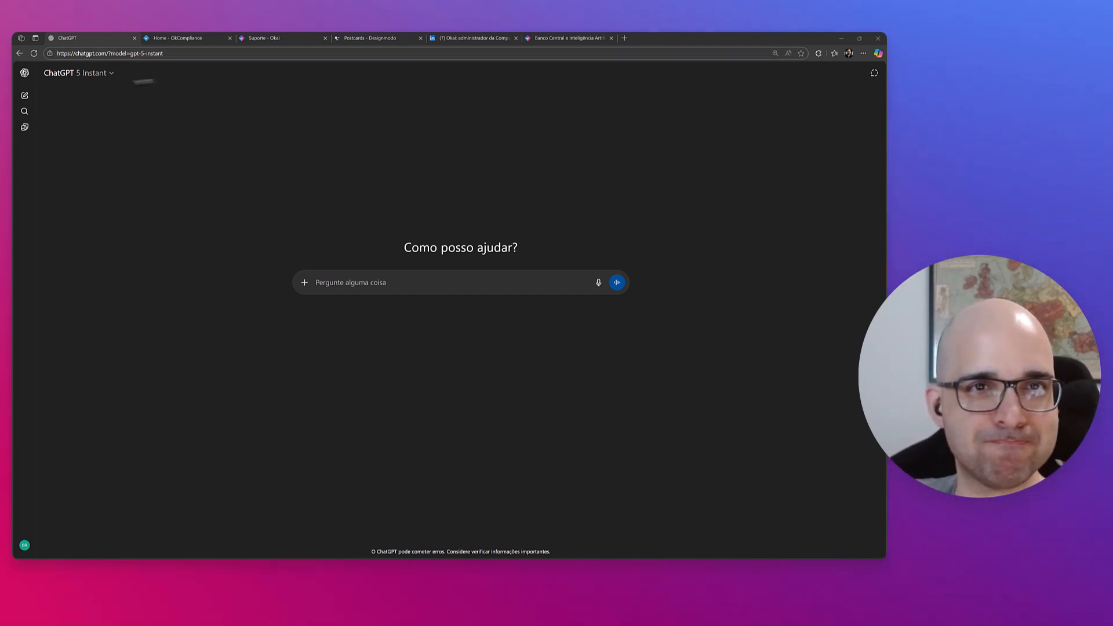
pyautogui.click(93, 74)
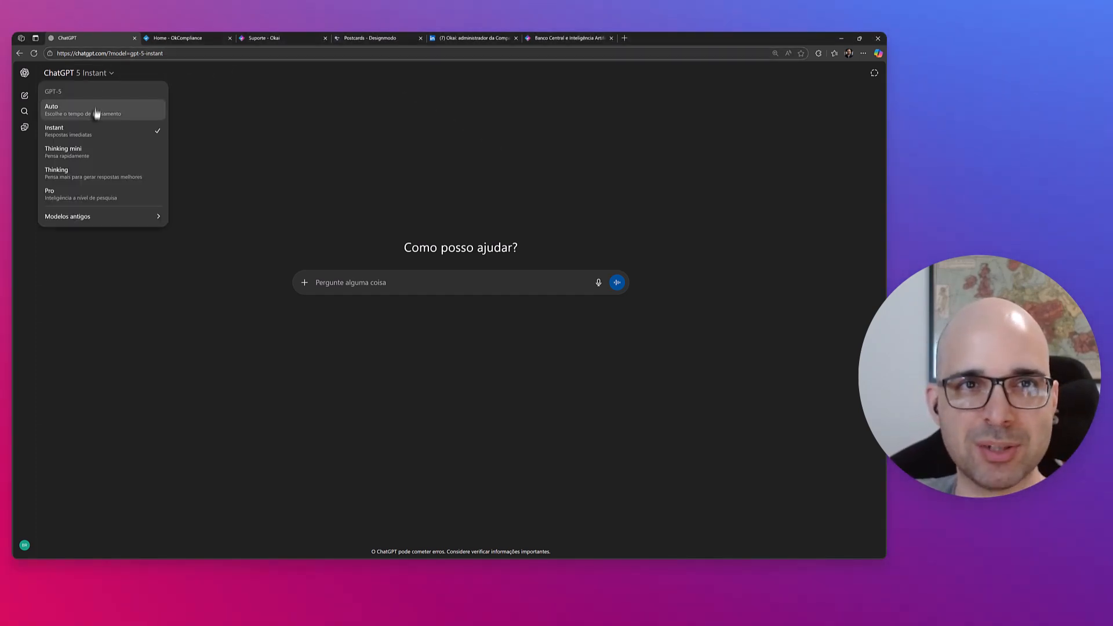
pyautogui.click(256, 147)
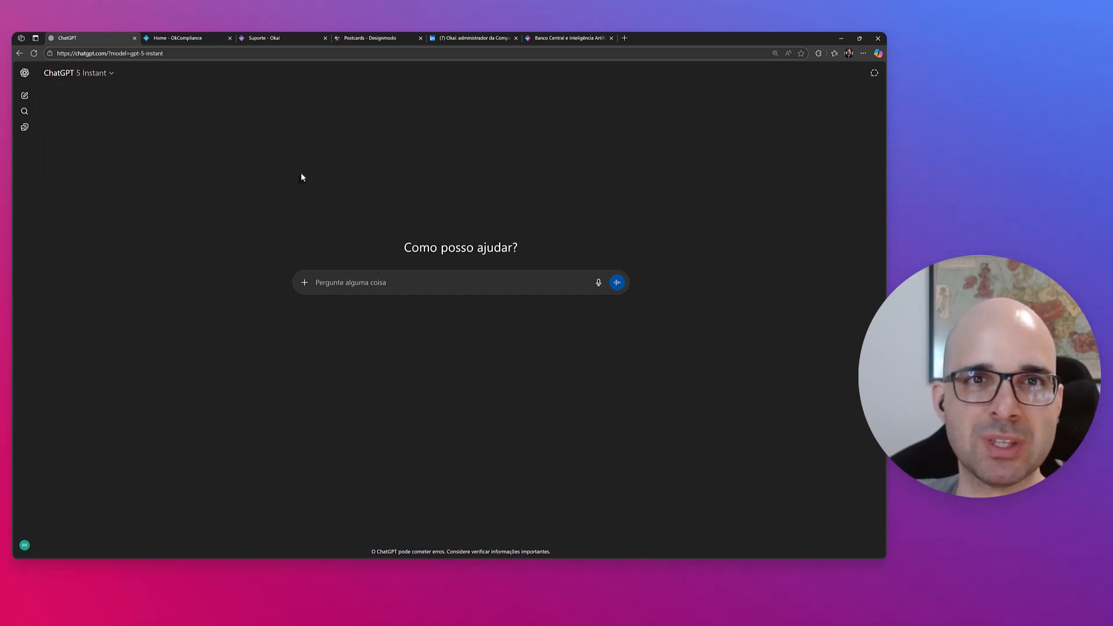
# - Switch to OkCompliance, open its Divulgações list and look through the recent publications
pyautogui.hotkey('ctrl', 'Tab')
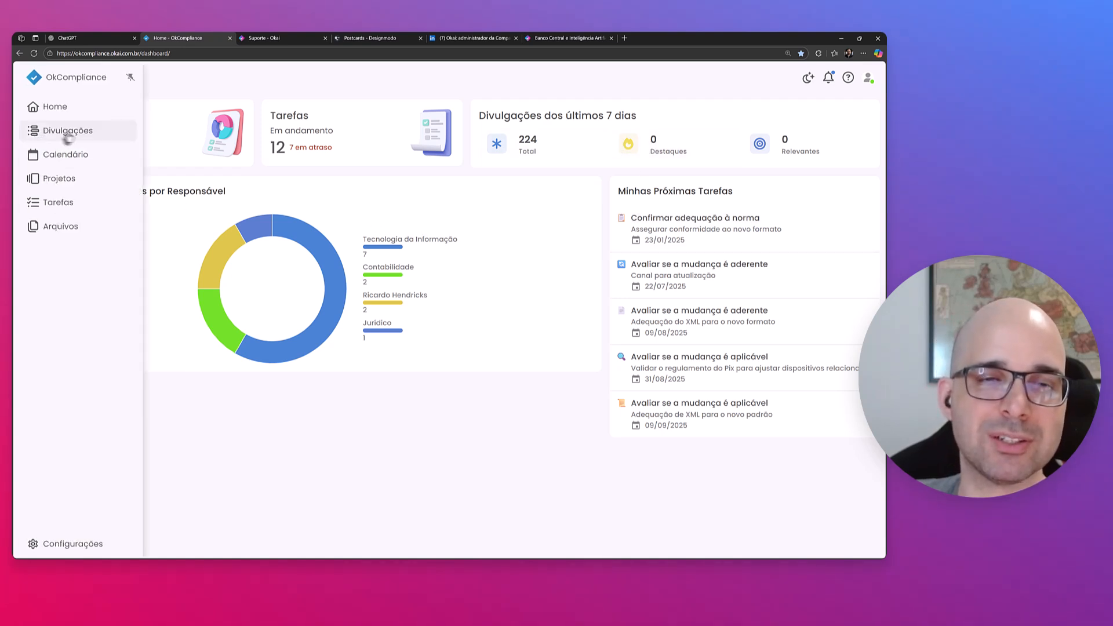
pyautogui.click(85, 131)
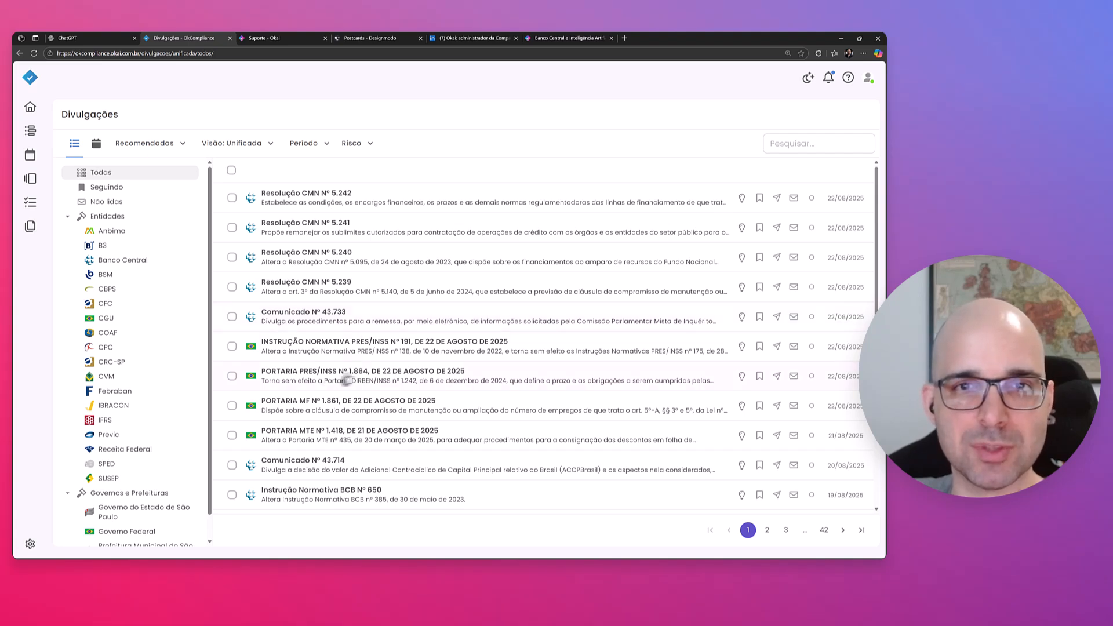
pyautogui.scroll(-5, 586, 355)
pyautogui.scroll(4, 603, 356)
pyautogui.scroll(1, 604, 356)
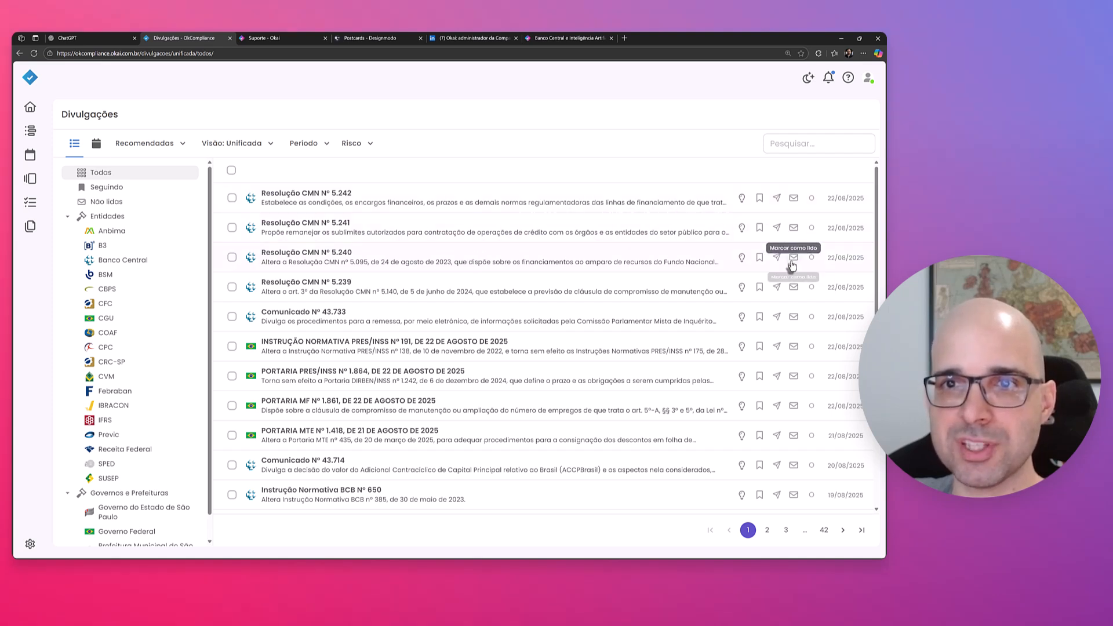
# - Open Resolução CMN Nº 5.240, return to the Divulgações list and refresh it to check its read status
pyautogui.click(405, 298)
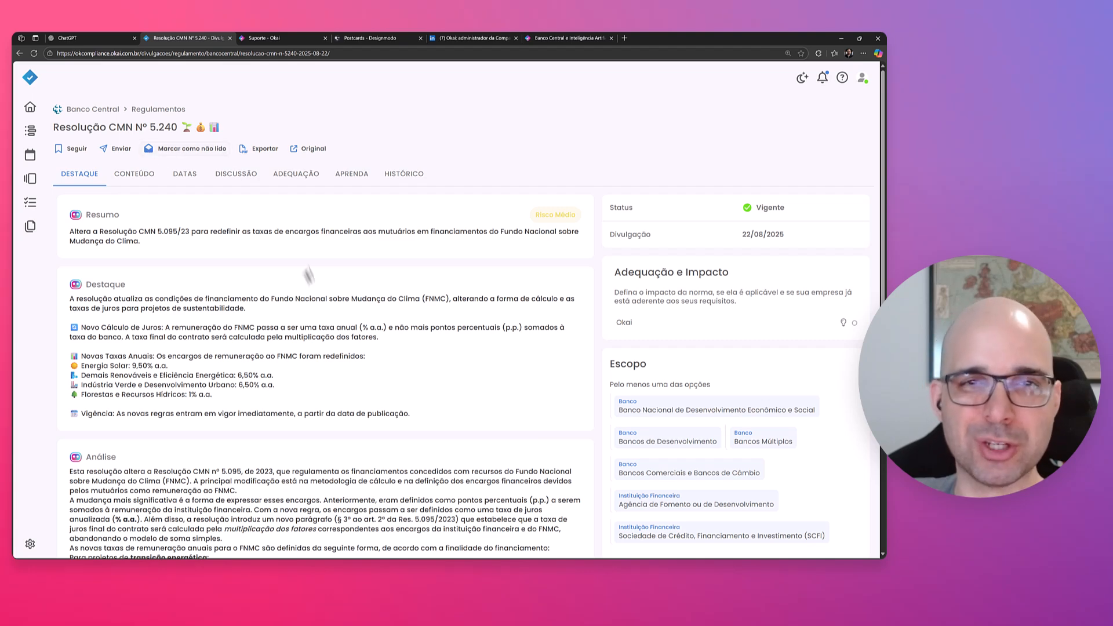
pyautogui.hotkey('alt', 'Left')
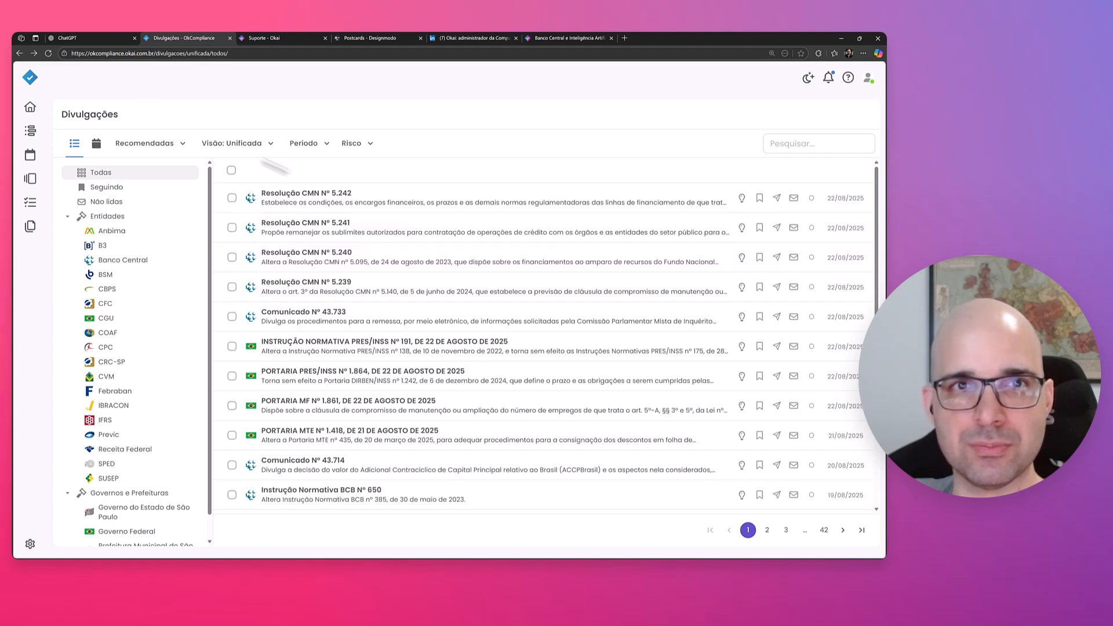
pyautogui.click(48, 52)
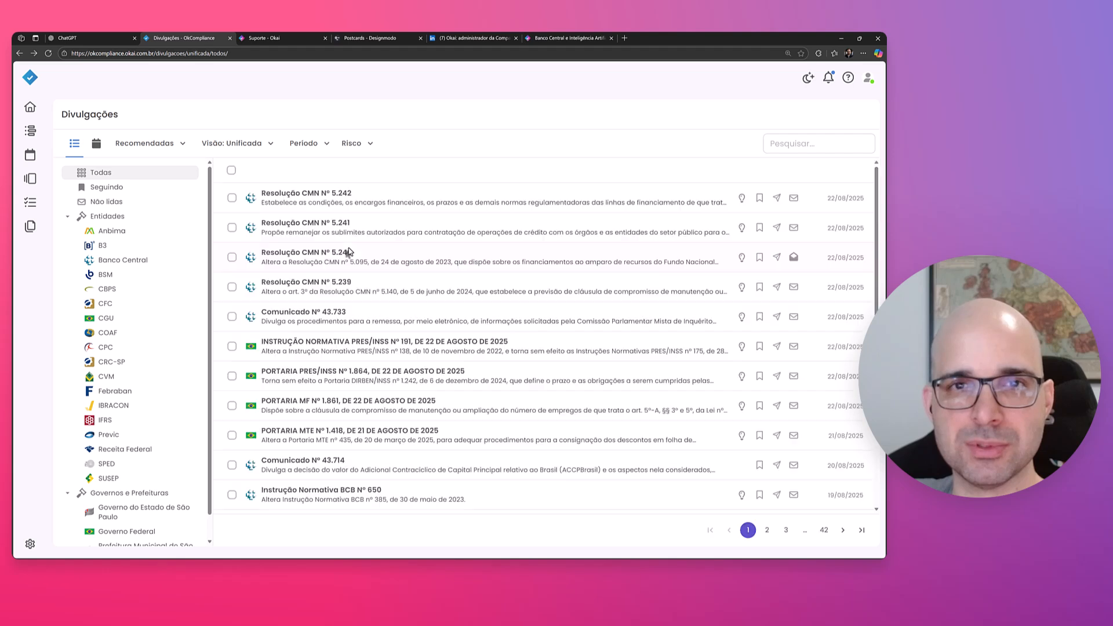
pyautogui.moveTo(793, 258)
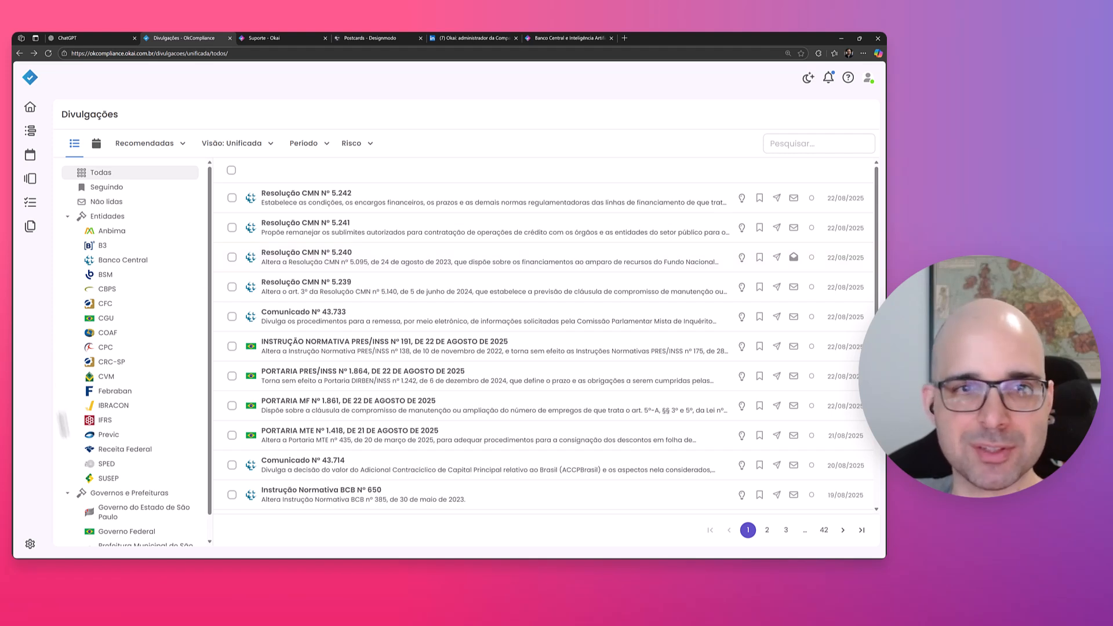
# - Open the Controle de leitura section of the OkCompliance settings
pyautogui.moveTo(34, 539)
pyautogui.click(77, 546)
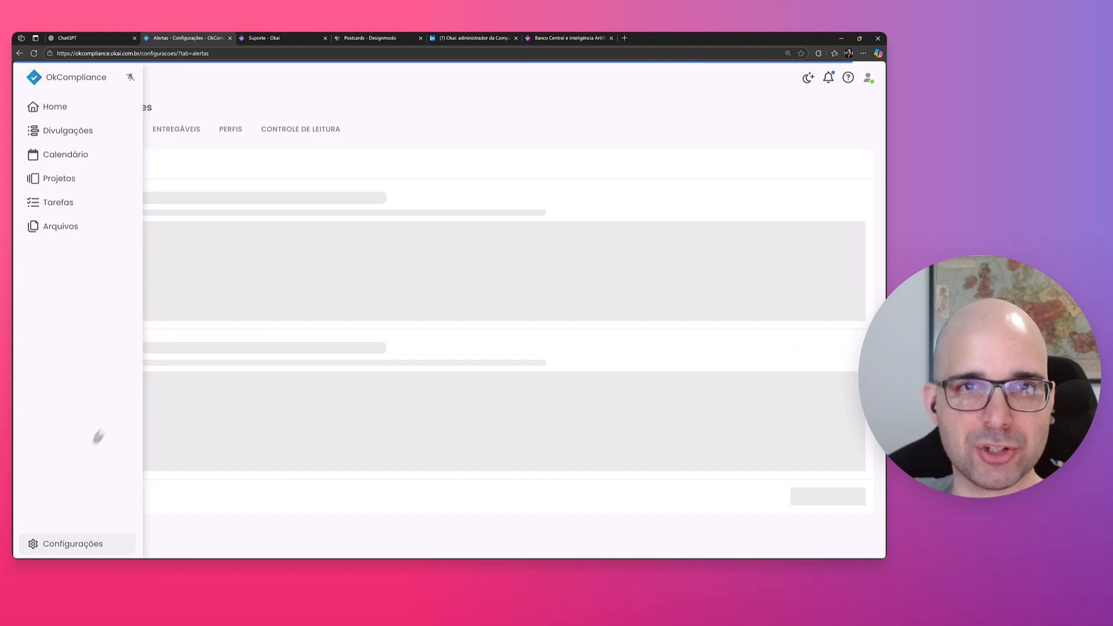
pyautogui.click(308, 130)
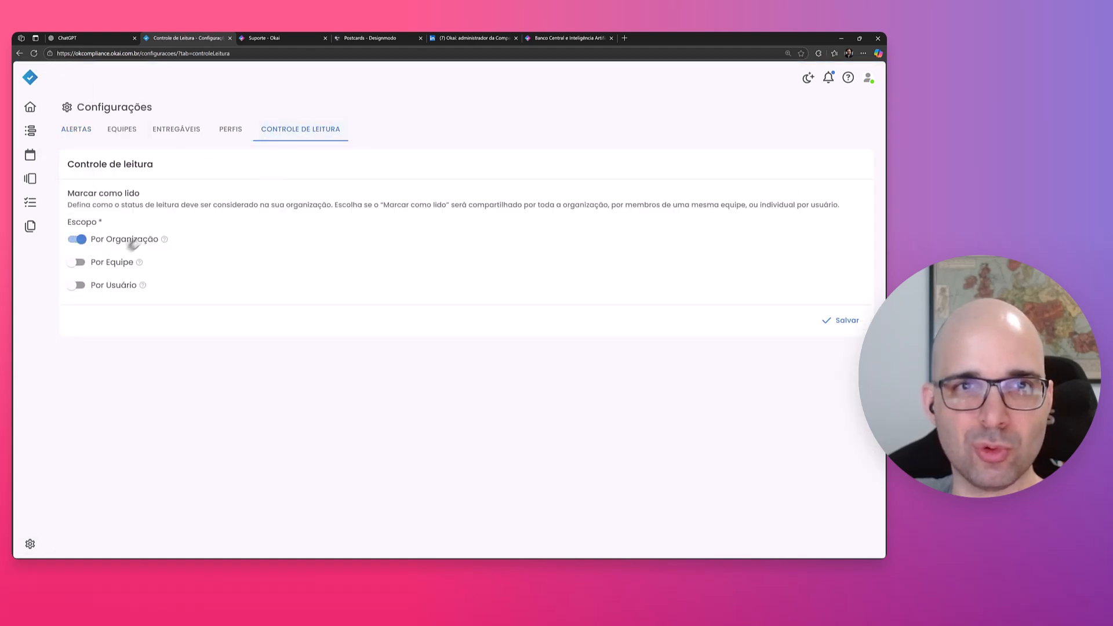
# - Try the Por Equipe and Por Usuário read-status scopes, restore Por Organização, and return to the Divulgações list without saving
pyautogui.click(78, 263)
pyautogui.click(77, 286)
pyautogui.click(78, 263)
pyautogui.click(76, 239)
pyautogui.click(78, 263)
pyautogui.click(78, 285)
pyautogui.click(79, 264)
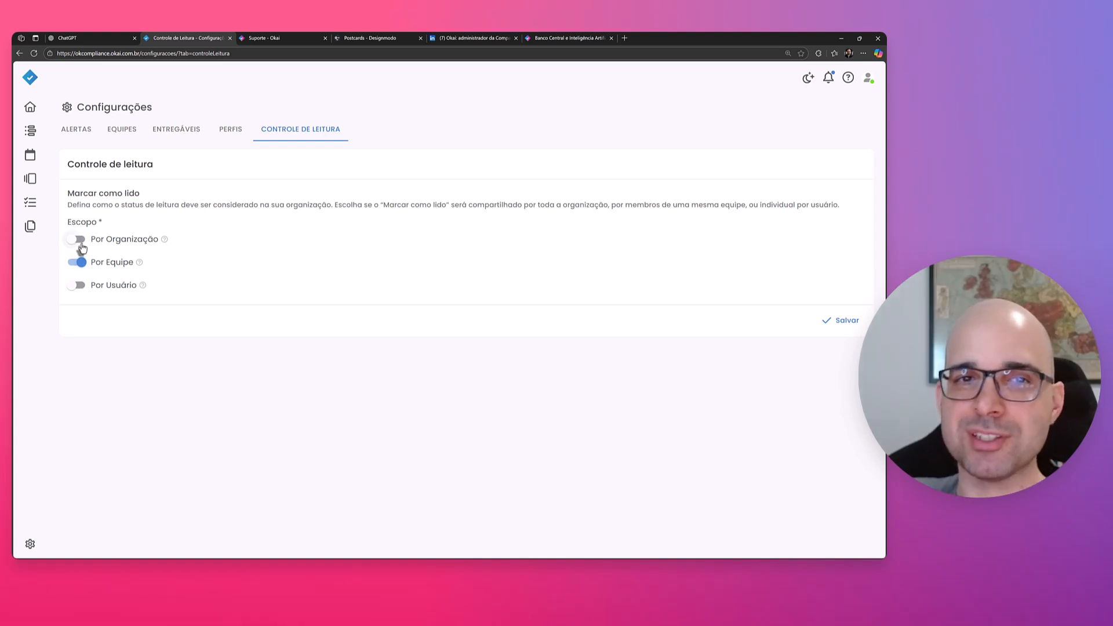
pyautogui.click(76, 287)
pyautogui.click(79, 243)
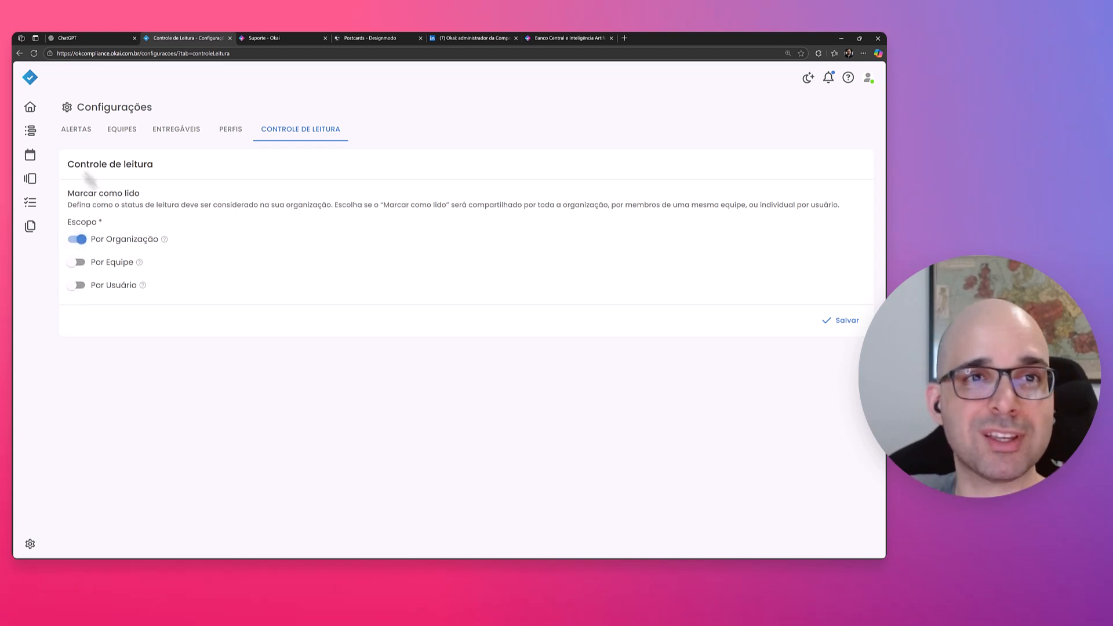
pyautogui.click(29, 132)
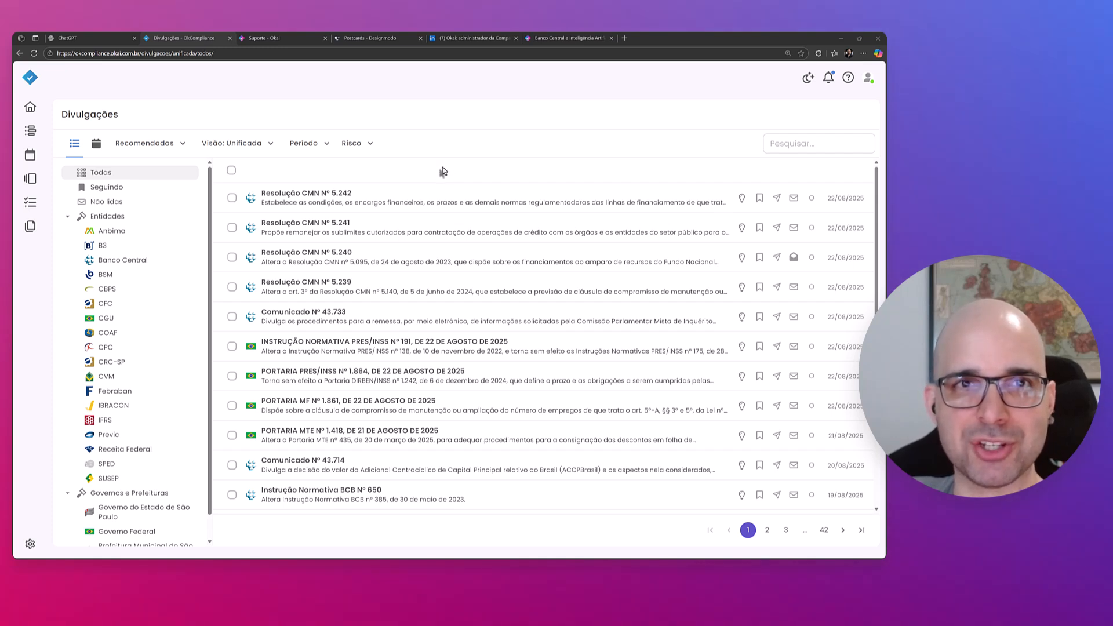
# - Look over the Okai support portal's home page and return to ChatGPT
pyautogui.click(103, 41)
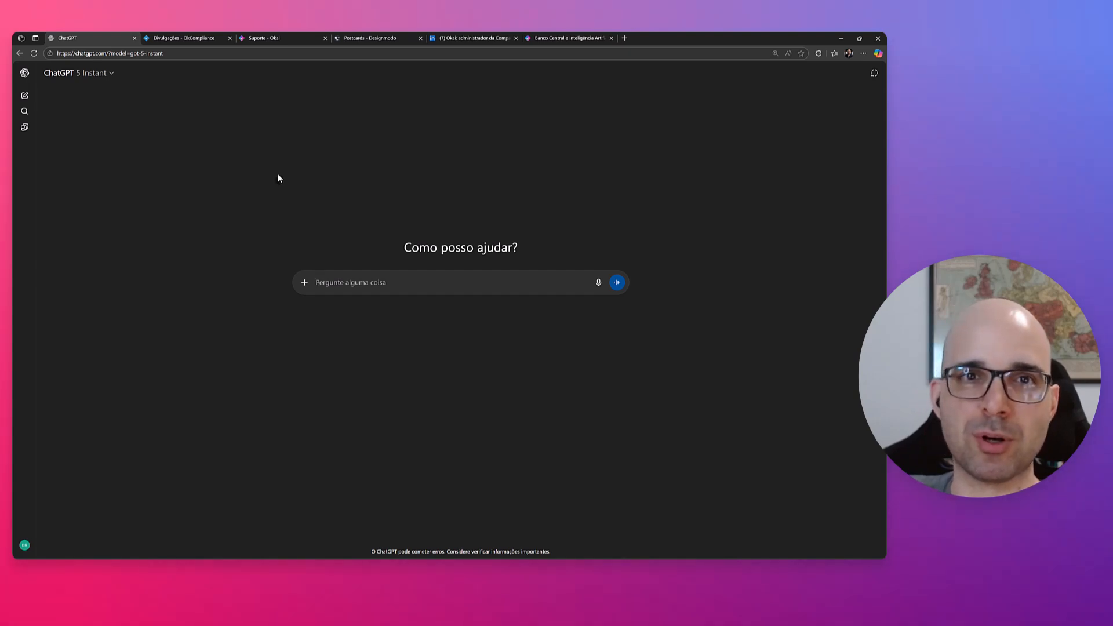
pyautogui.hotkey('ctrl', 'Tab')
pyautogui.hotkey('ctrl', 'Tab')
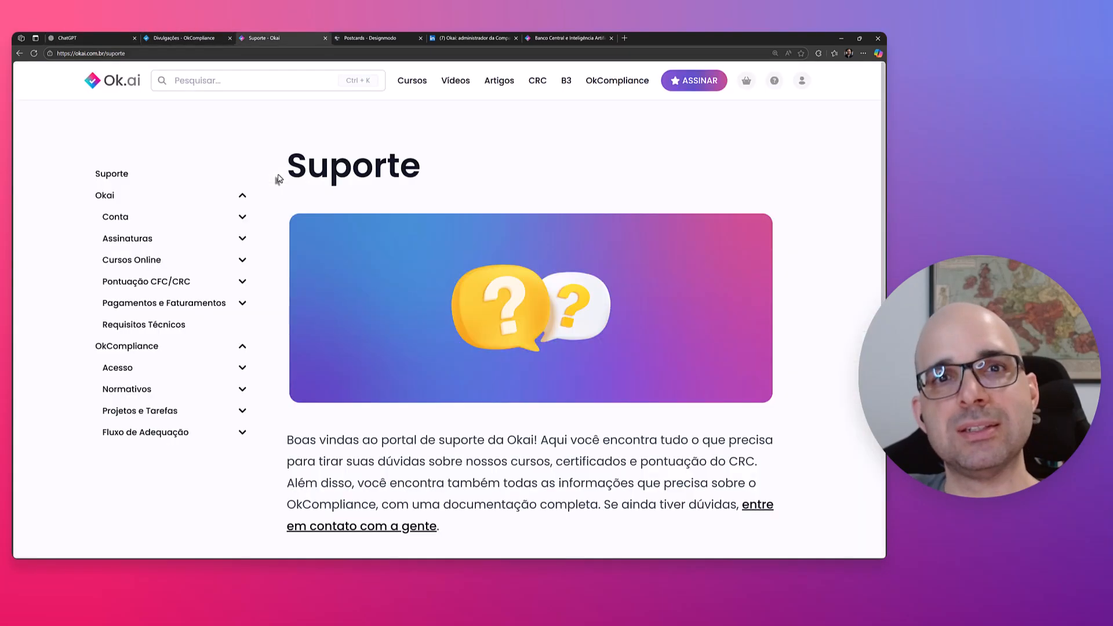
pyautogui.scroll(-5, 501, 223)
pyautogui.scroll(5, 501, 223)
pyautogui.hotkey('ctrl', '1')
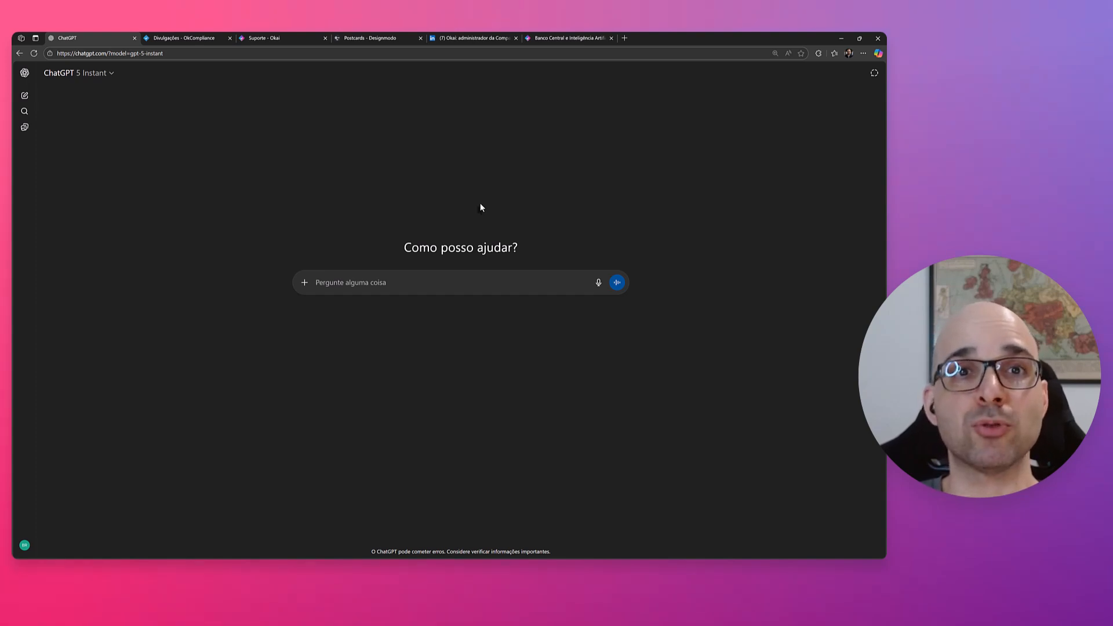
# - Return to the Okai support portal, collapse the Okai topics and expand the Acesso topics under OkCompliance
pyautogui.hotkey('ctrl', 'Tab')
pyautogui.hotkey('ctrl', 'Tab')
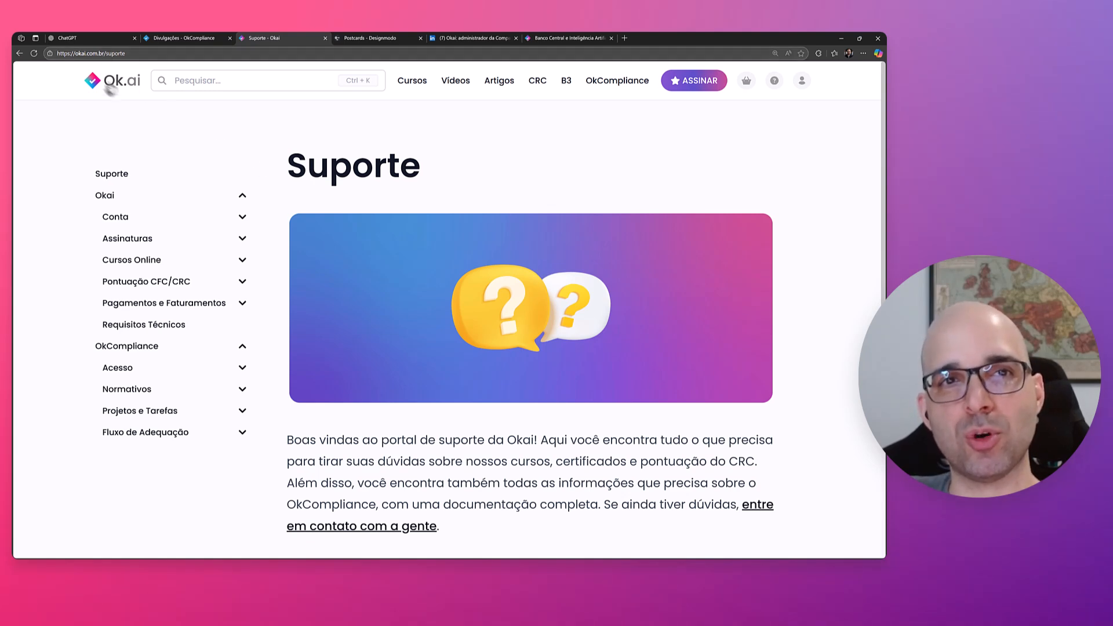
pyautogui.scroll(-3, 277, 227)
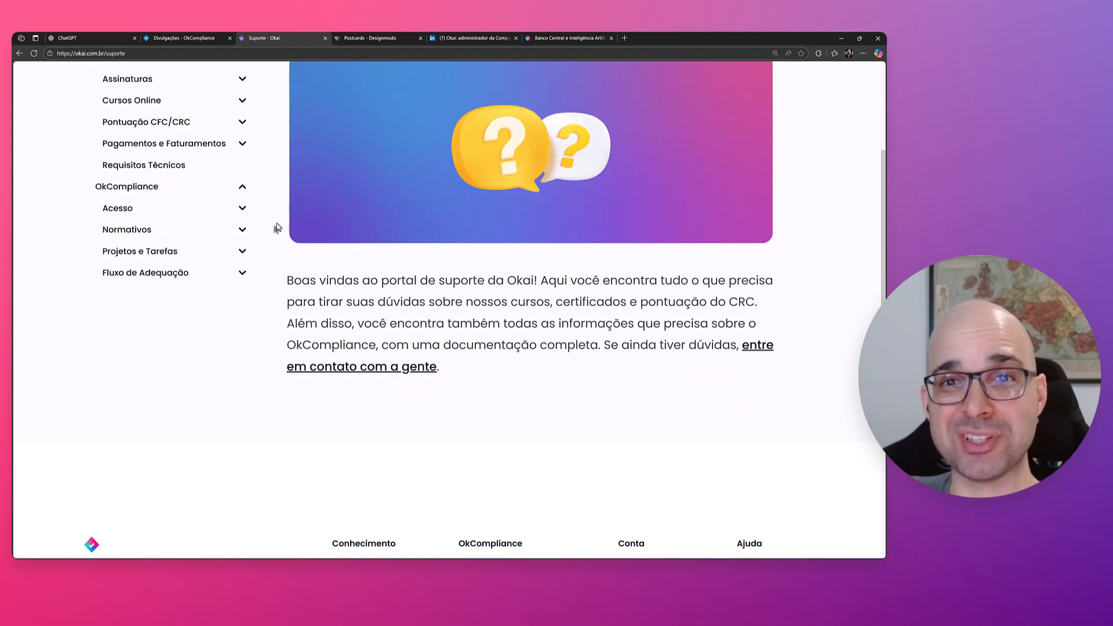
pyautogui.scroll(4, 276, 227)
pyautogui.scroll(-1, 277, 229)
pyautogui.scroll(1, 255, 240)
pyautogui.click(240, 198)
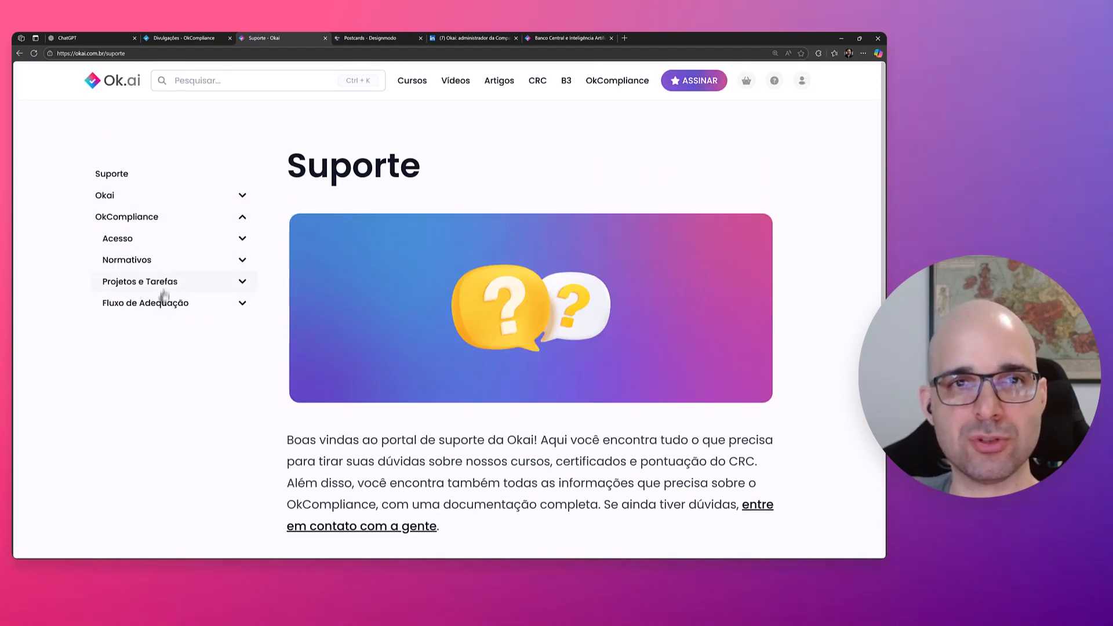
pyautogui.click(241, 241)
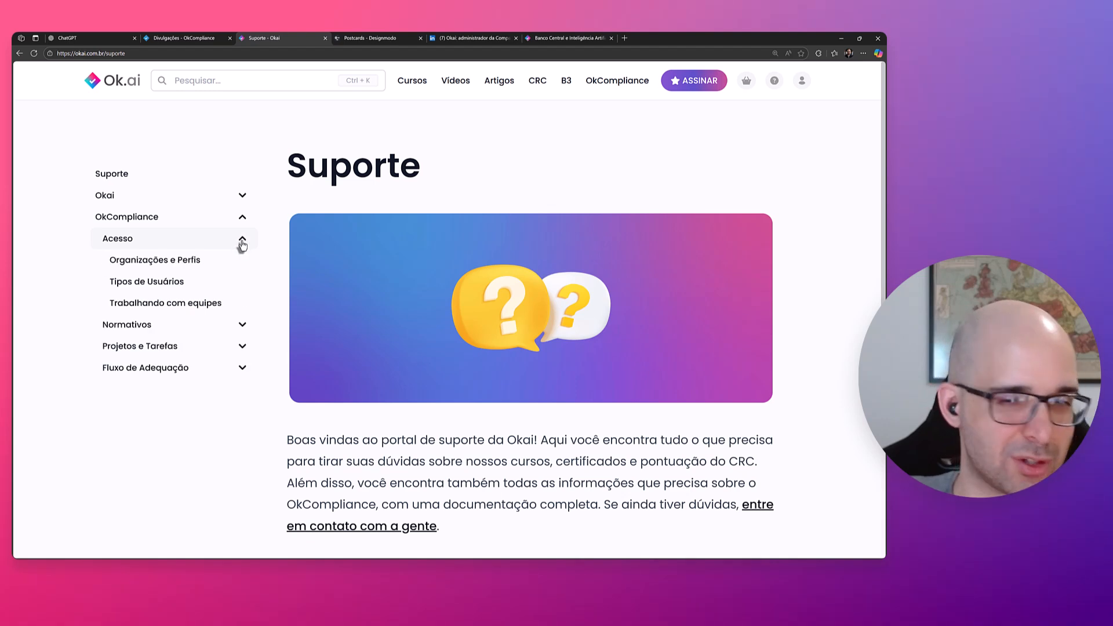
# - Open the Organizações e Perfis support article and skim its content
pyautogui.click(216, 268)
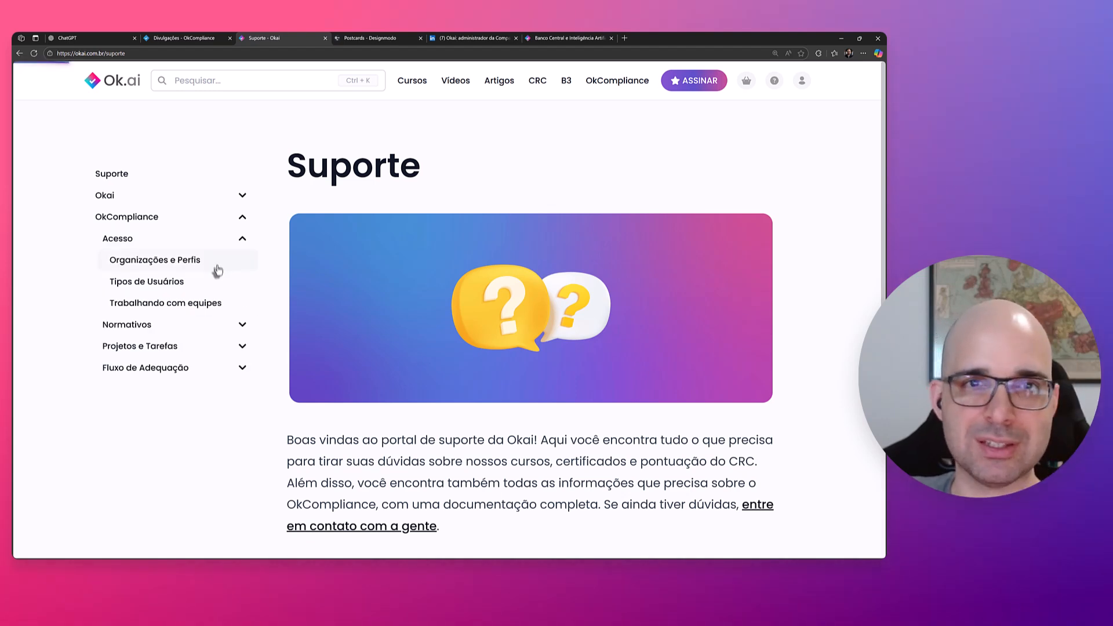
pyautogui.scroll(-8, 215, 284)
pyautogui.scroll(8, 174, 283)
# - Open the Tipos de Usuários support article and skim its profile descriptions
pyautogui.click(167, 282)
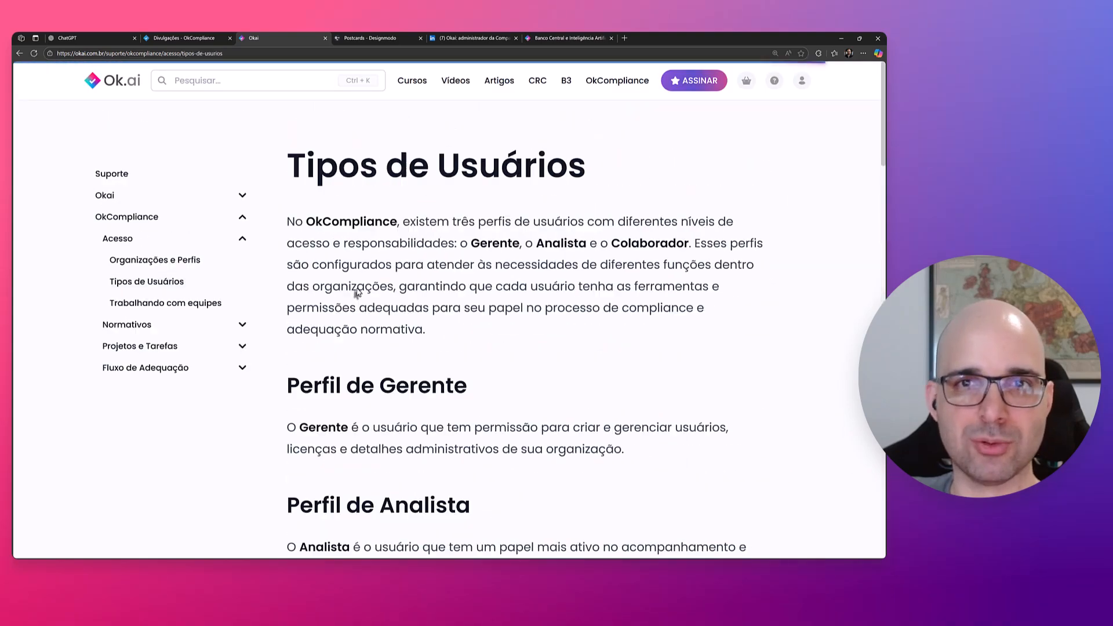
pyautogui.scroll(-4, 357, 289)
pyautogui.scroll(-13, 356, 290)
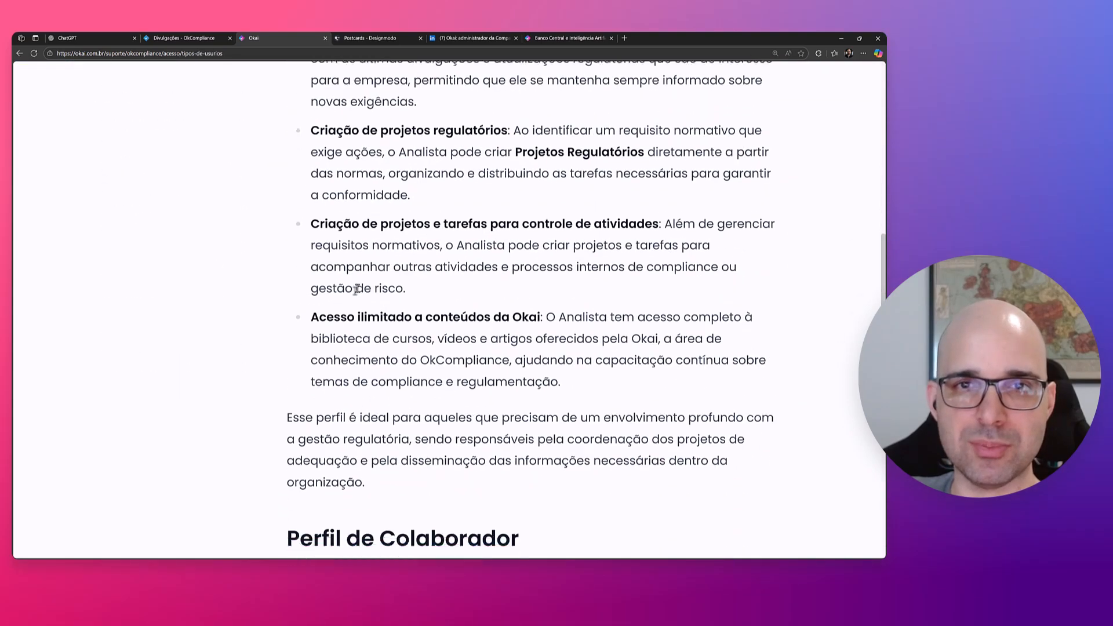
pyautogui.scroll(6, 359, 294)
pyautogui.scroll(8, 358, 294)
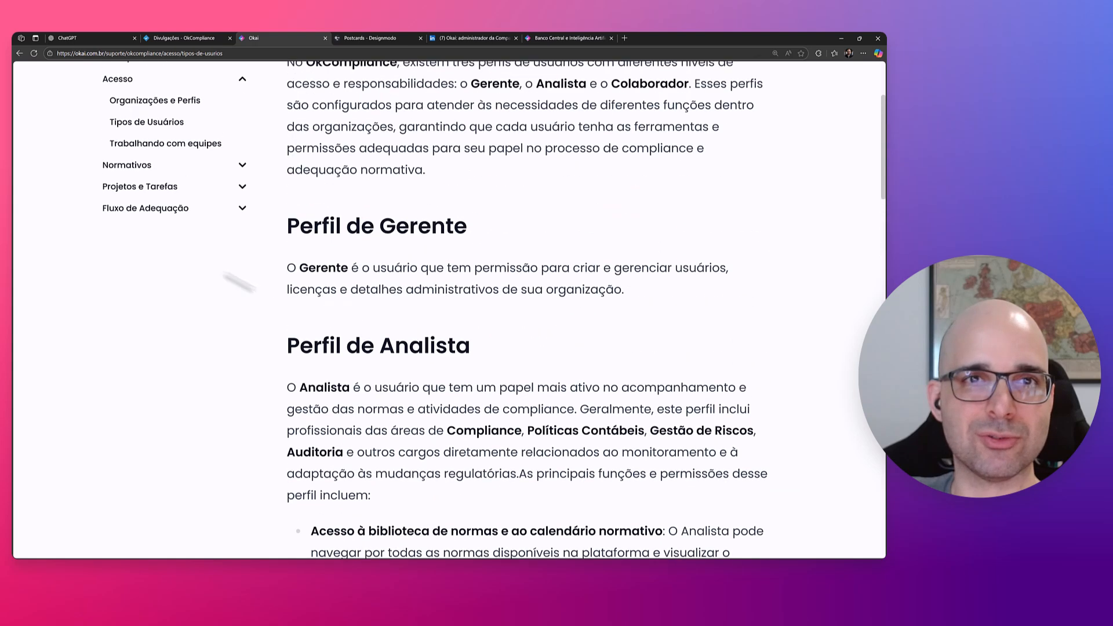
# - Open the Marcar como Lido article under Normativos, skim it, and collapse the Acesso and Normativos topics
pyautogui.click(188, 172)
pyautogui.click(192, 209)
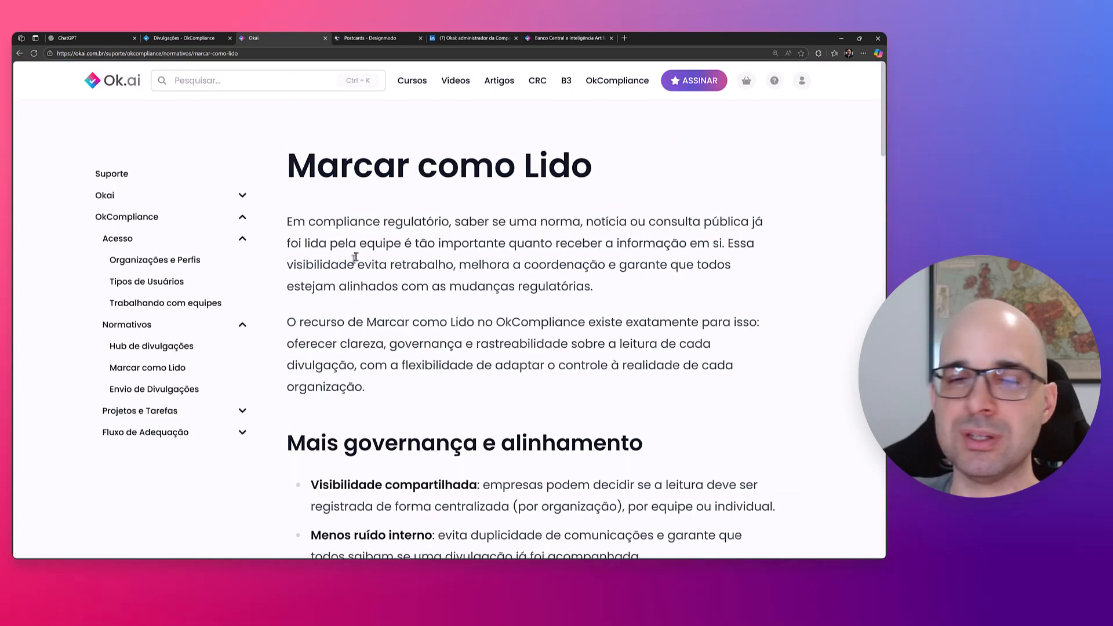
pyautogui.scroll(-3, 373, 310)
pyautogui.scroll(-4, 373, 309)
pyautogui.scroll(7, 373, 309)
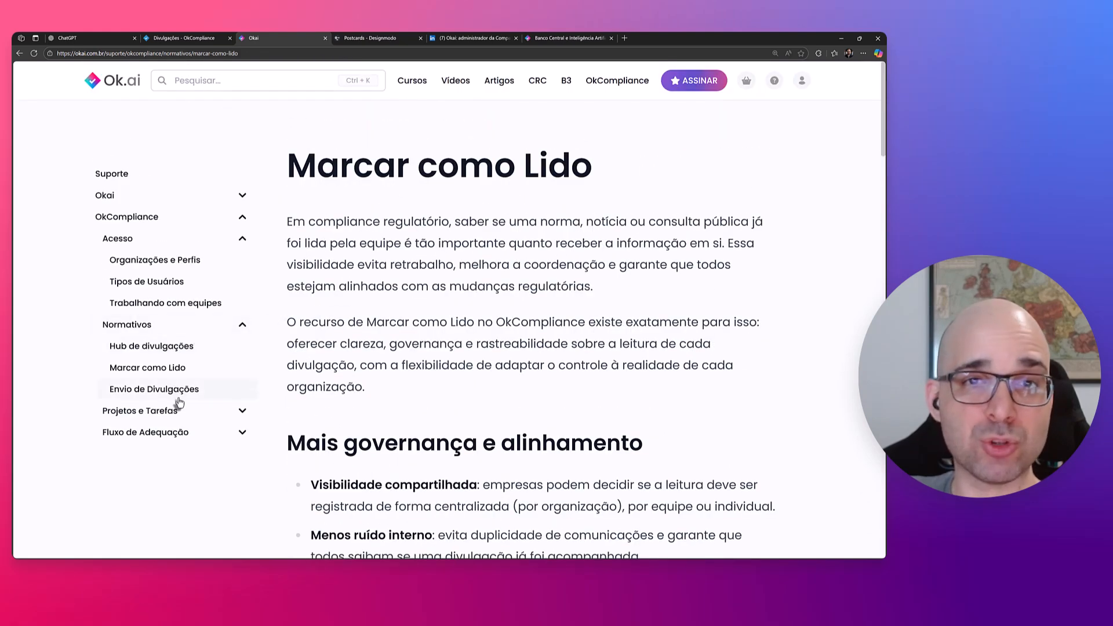
pyautogui.click(242, 239)
pyautogui.click(245, 262)
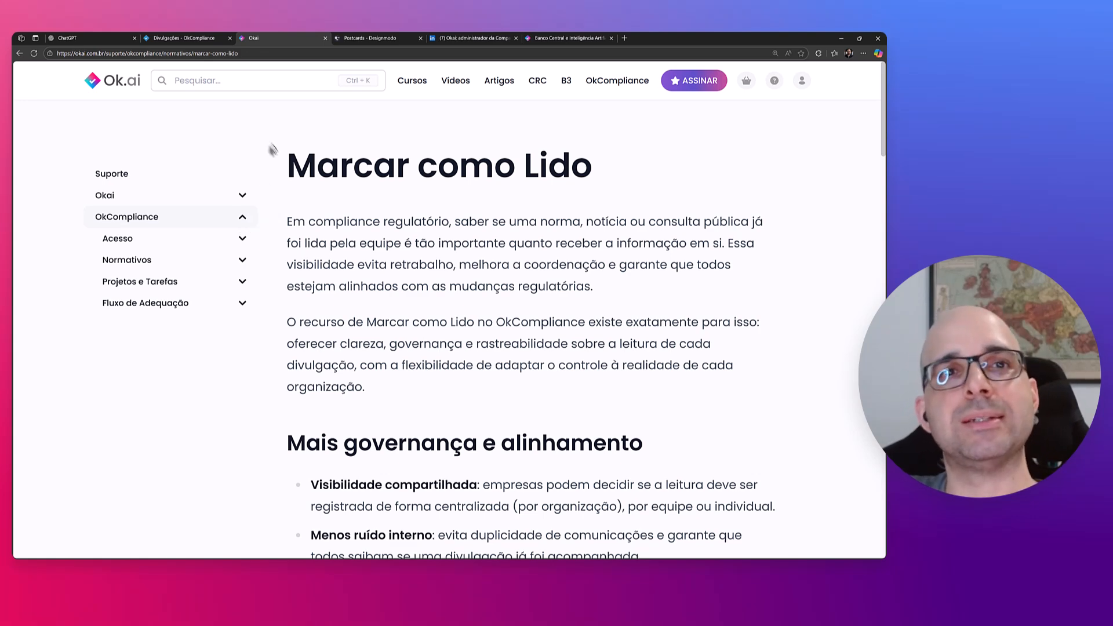
# - Paste the product documentation into a new ChatGPT prompt and remove the attached image
pyautogui.hotkey('ctrl', '1')
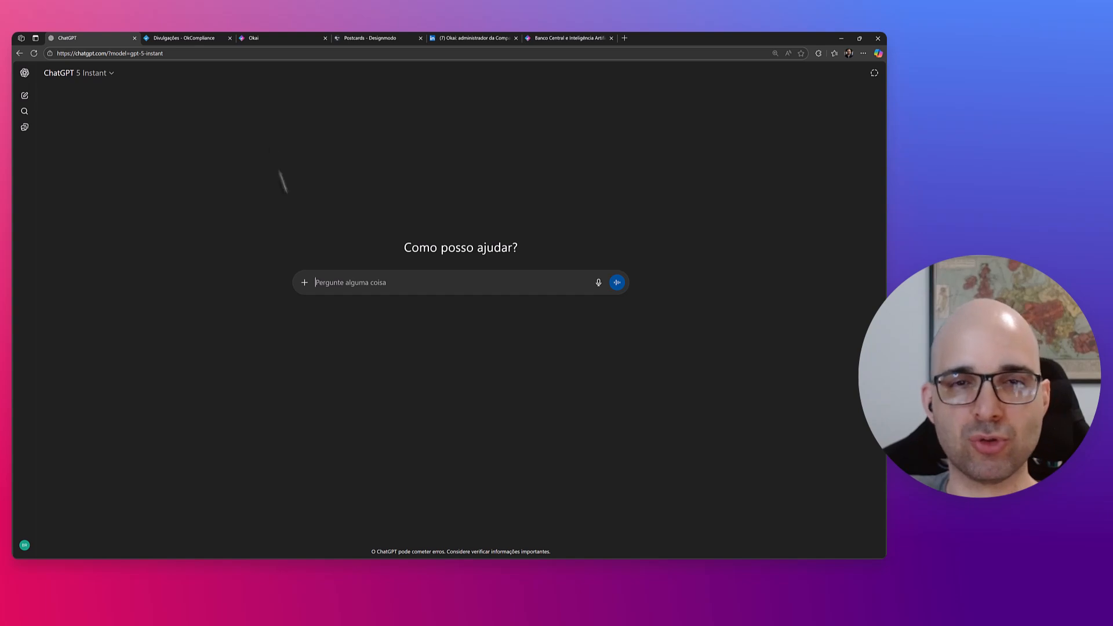
pyautogui.click(323, 288)
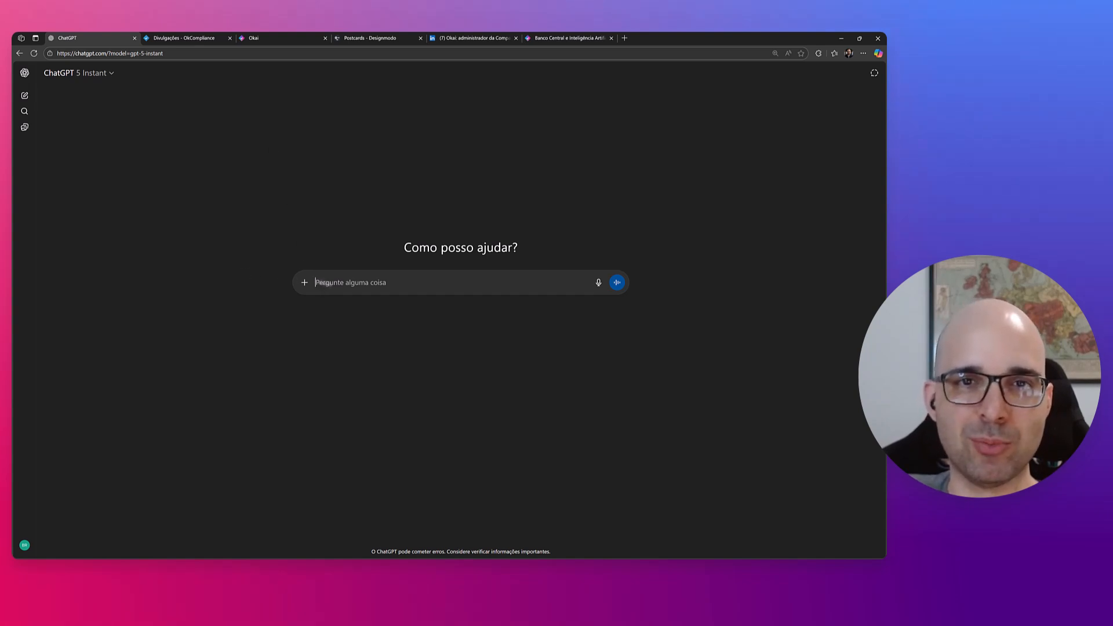
pyautogui.hotkey('ctrl', 'v')
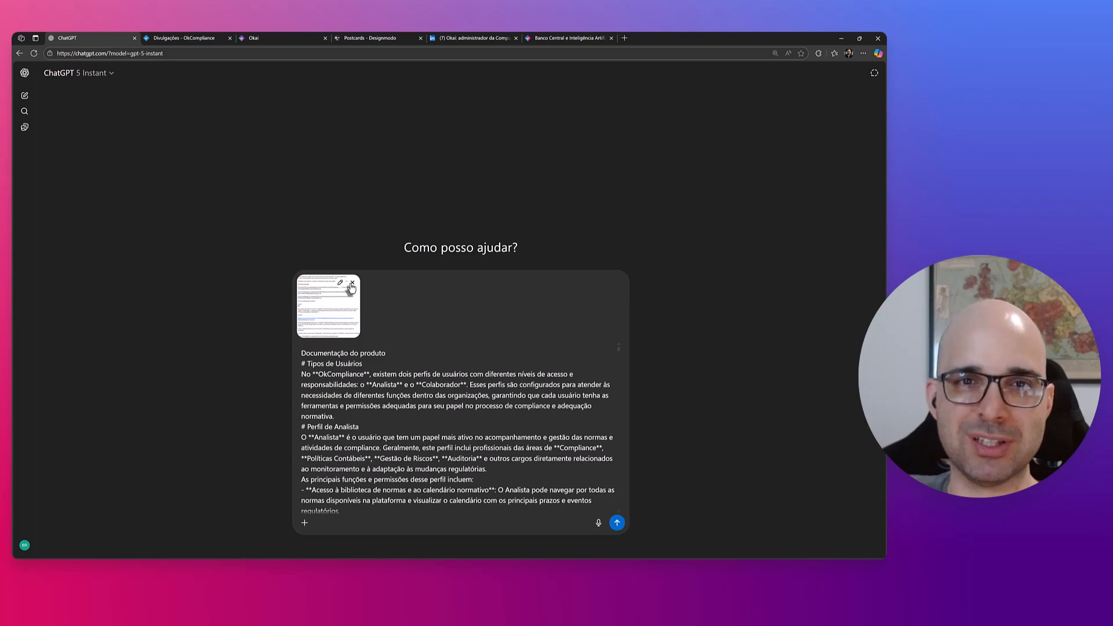
pyautogui.click(352, 282)
# - Review the pasted product documentation through to its closing section on Projetos Regulatórios
pyautogui.moveTo(617, 284); pyautogui.dragTo(616, 441)
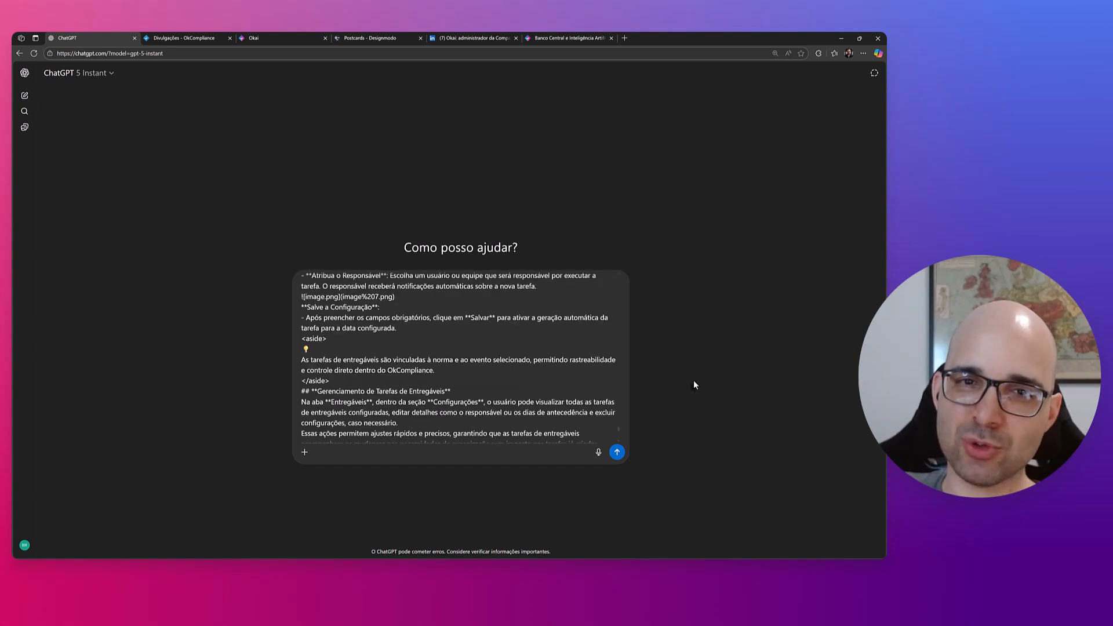
pyautogui.scroll(-10, 605, 413)
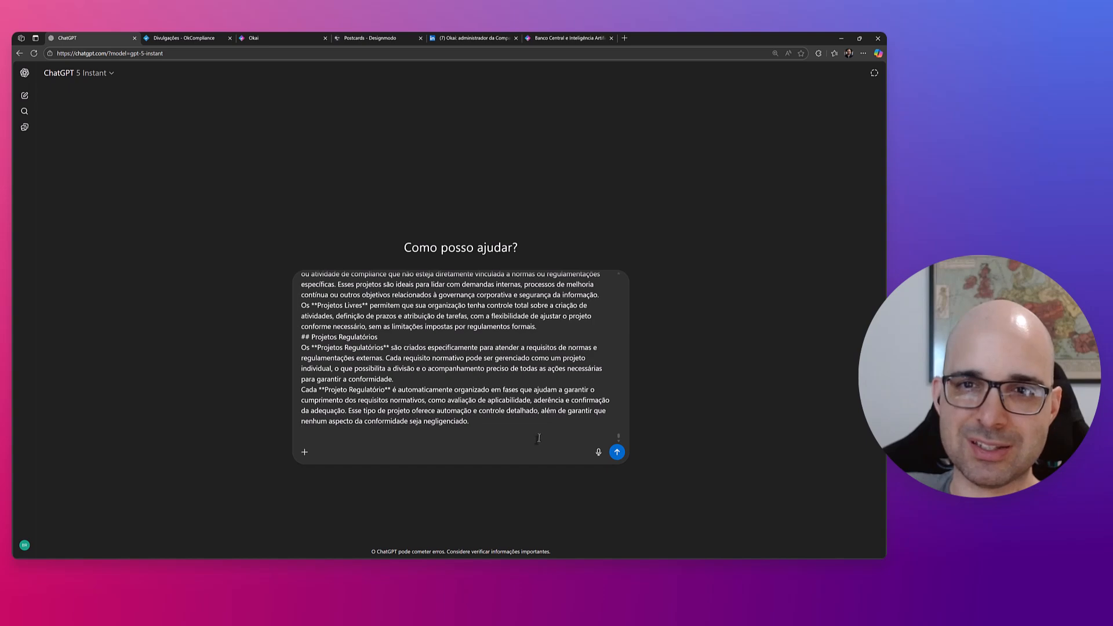
pyautogui.scroll(5, 540, 438)
pyautogui.scroll(-3, 540, 438)
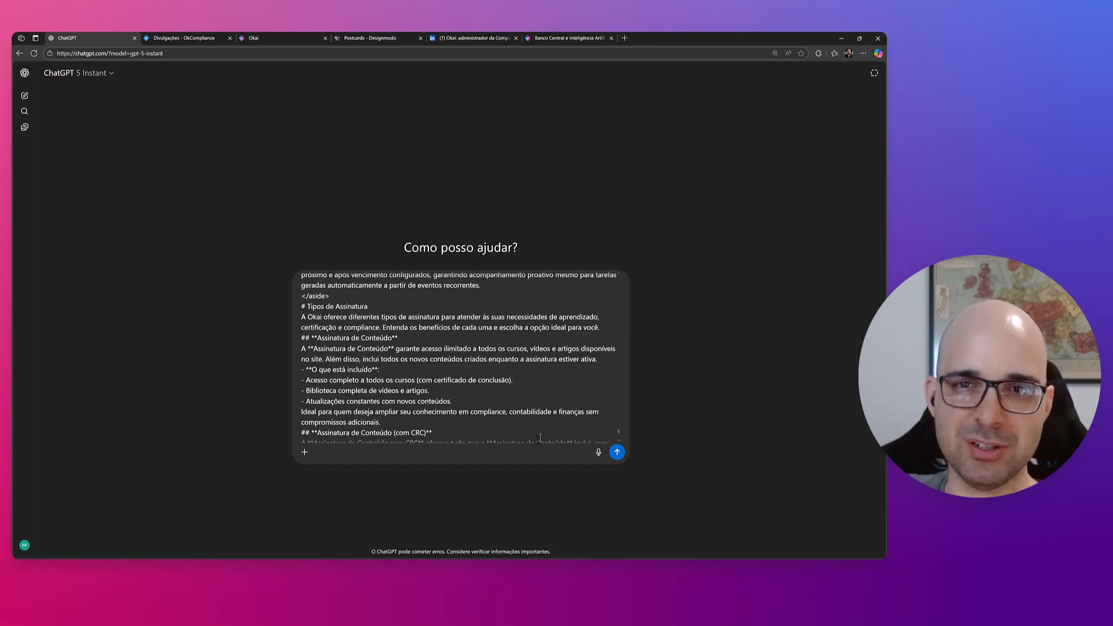
pyautogui.scroll(3, 540, 438)
pyautogui.scroll(-5, 540, 437)
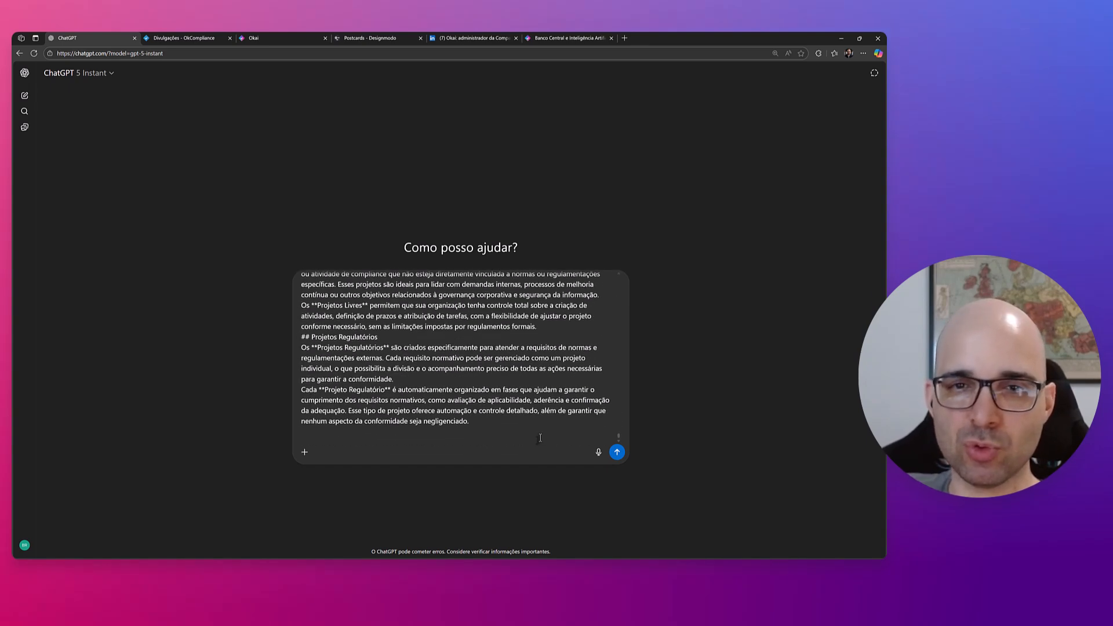
# - Add a separator line of six dashes below the pasted product documentation in the prompt
pyautogui.click(540, 438)
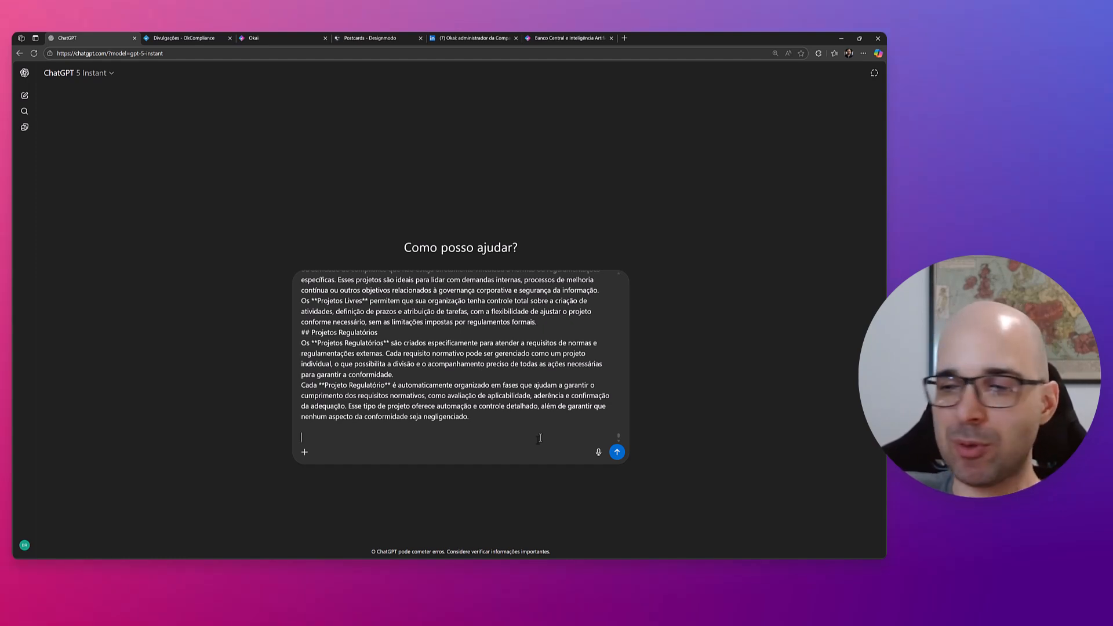
pyautogui.write('------')
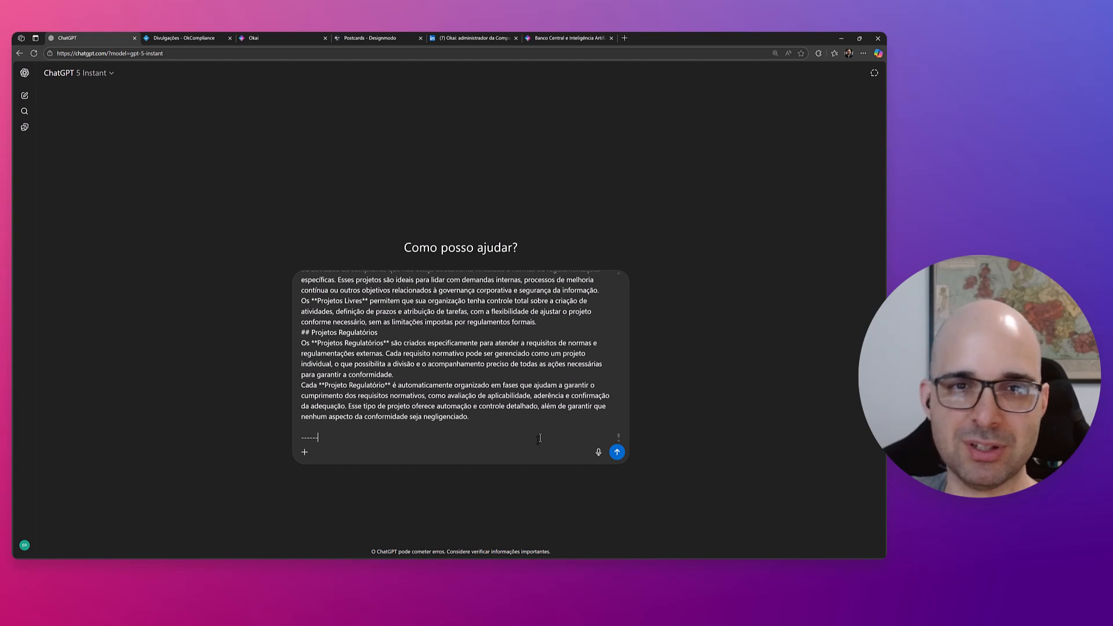
pyautogui.hotkey('shift', 'Return')
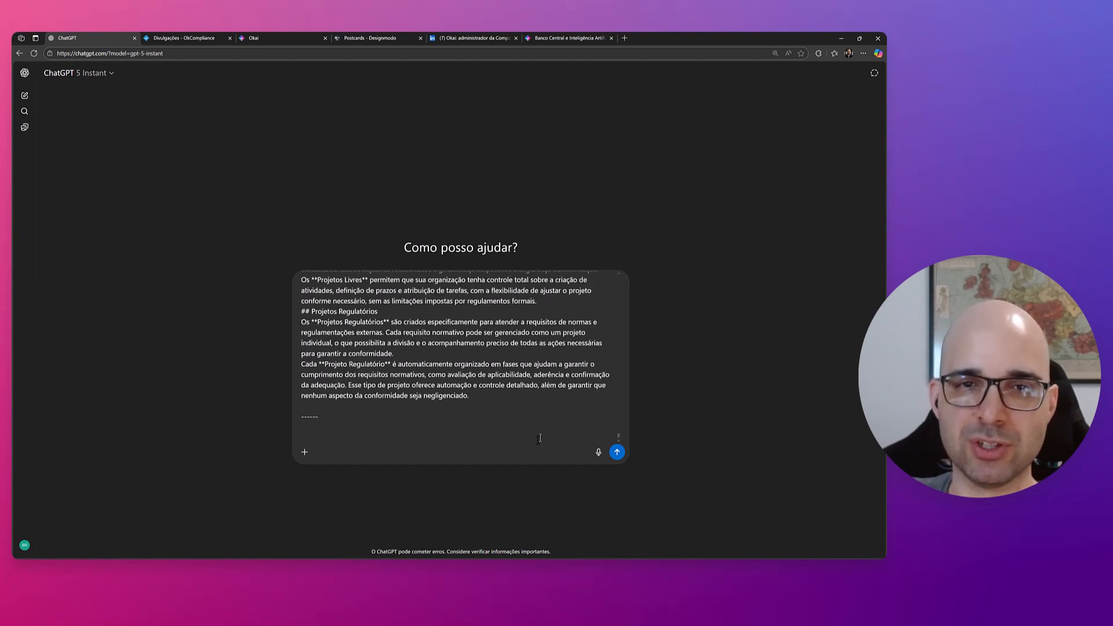
# - Begin the request under the separator with "Com esse contexto em mente, me ajude a"
pyautogui.write('M')
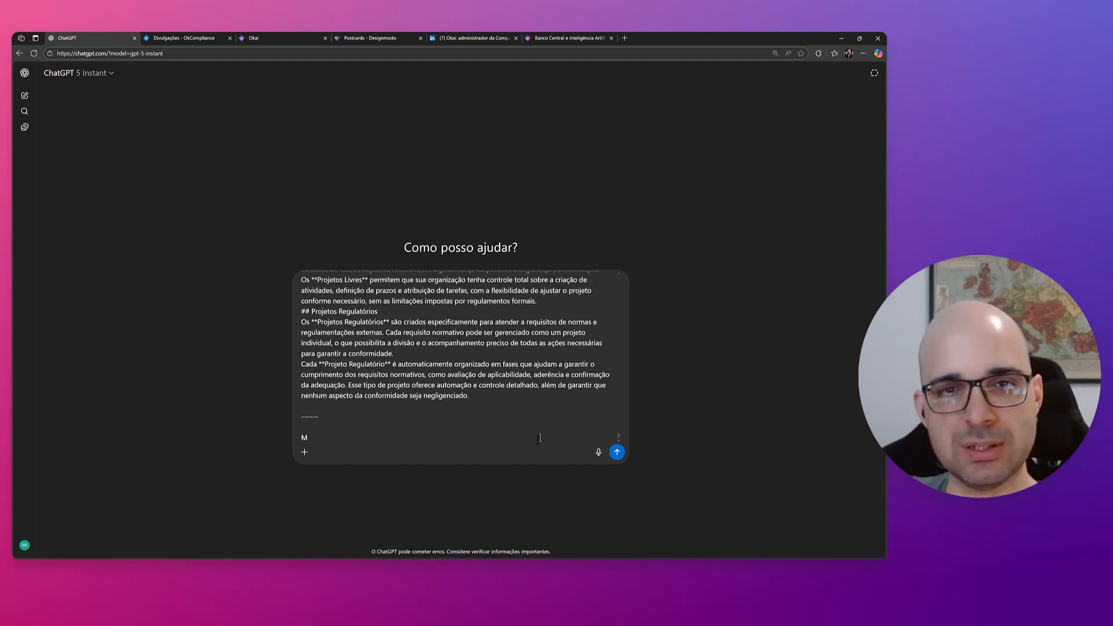
pyautogui.write('e')
pyautogui.press('BackSpace')
pyautogui.press('BackSpace')
pyautogui.write('Com ess')
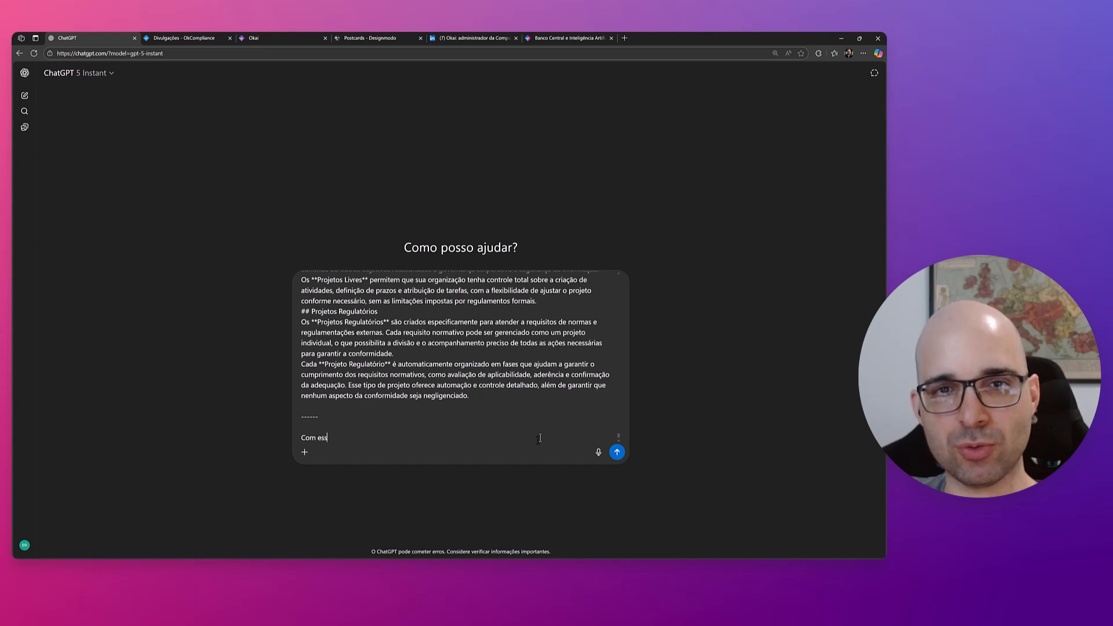
pyautogui.write('e contexto em m')
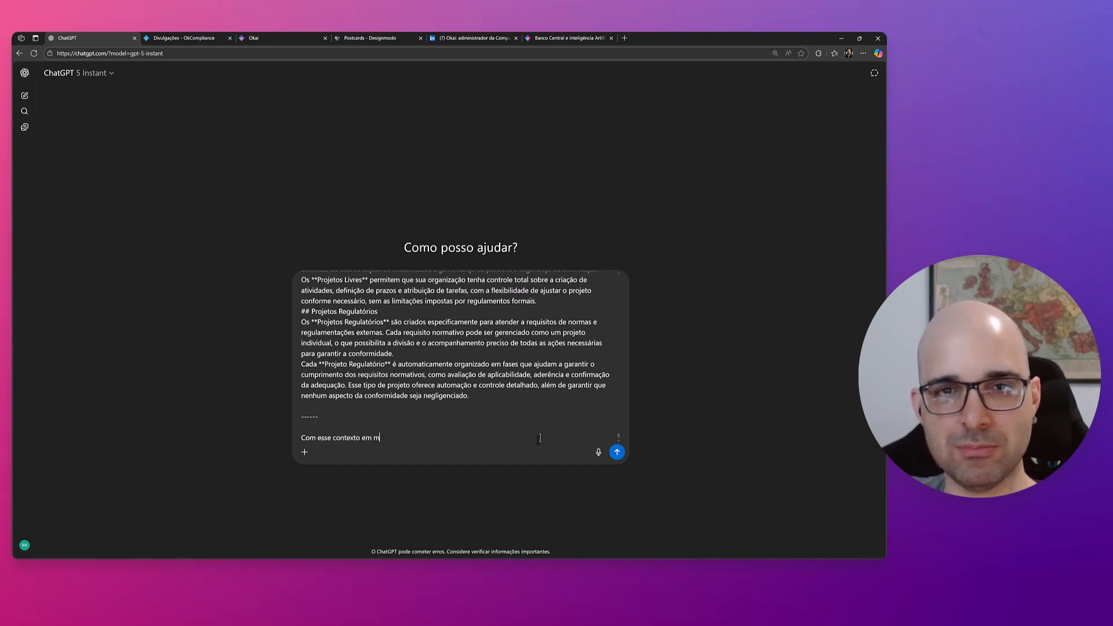
pyautogui.write('ente, ')
pyautogui.write('me ajude a documentar a')
pyautogui.write(' páginad')
pyautogui.press('BackSpace')
pyautogui.press('BackSpace')
pyautogui.press('BackSpace')
pyautogui.press('BackSpace')
pyautogui.press('BackSpace')
pyautogui.press('BackSpace')
pyautogui.press('BackSpace')
pyautogui.press('BackSpace')
pyautogui.press('BackSpace')
pyautogui.press('BackSpace')
pyautogui.press('BackSpace')
pyautogui.press('BackSpace')
pyautogui.press('BackSpace')
pyautogui.press('BackSpace')
pyautogui.press('BackSpace')
pyautogui.press('BackSpace')
pyautogui.press('BackSpace')
pyautogui.press('BackSpace')
pyautogui.press('BackSpace')
pyautogui.press('BackSpace')
# - Continue the request with "criar uma página para o meu portal de suporte que detalhe a nova funcionalidade chamada de "Registro de Leitura"."
pyautogui.write('criar uma página para o meu portal de suporte que ')
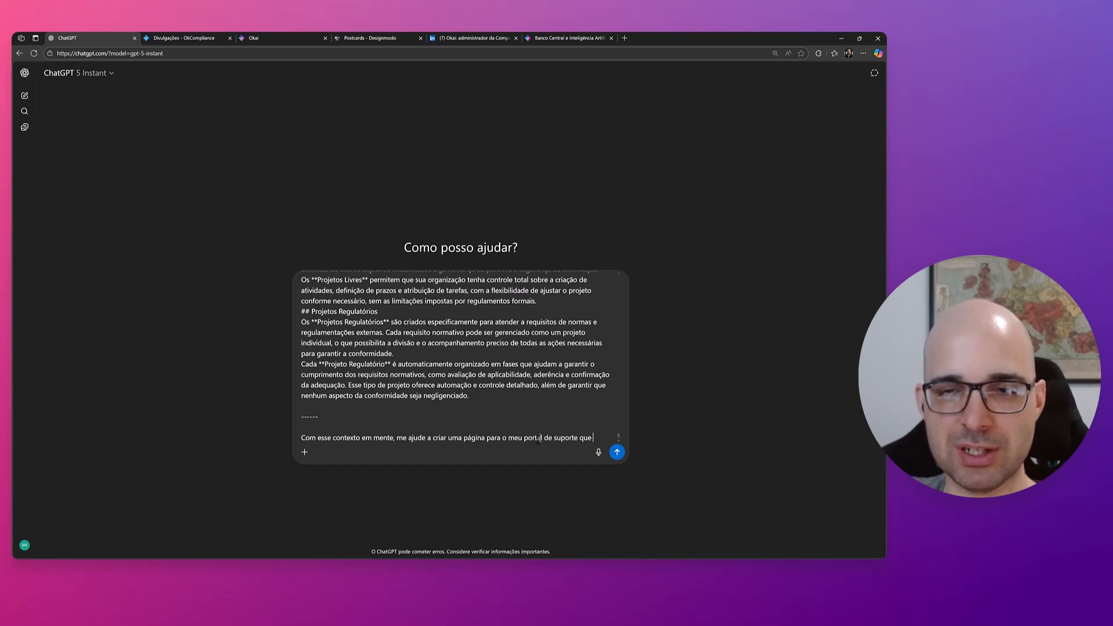
pyautogui.write('detalhe')
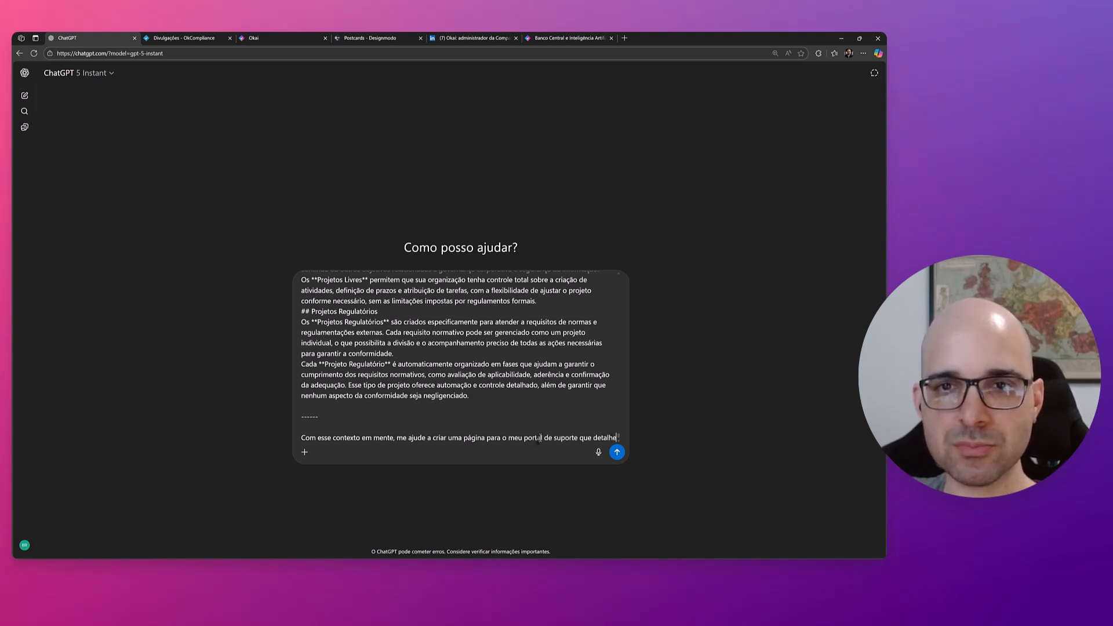
pyautogui.write(' a nova funcionalidade')
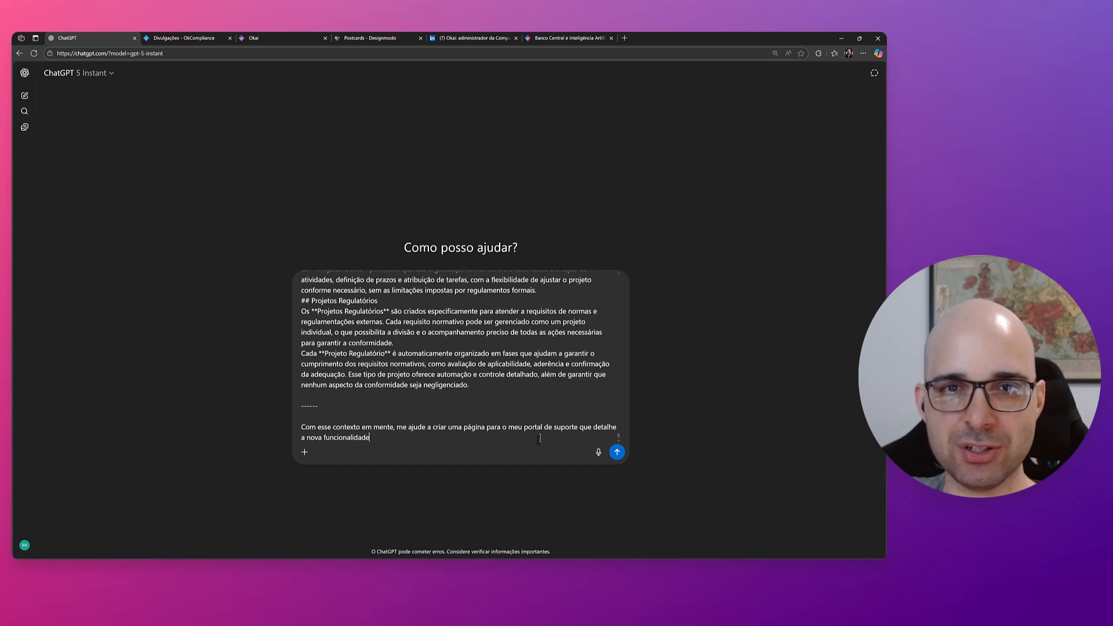
pyautogui.write(' dhamada ')
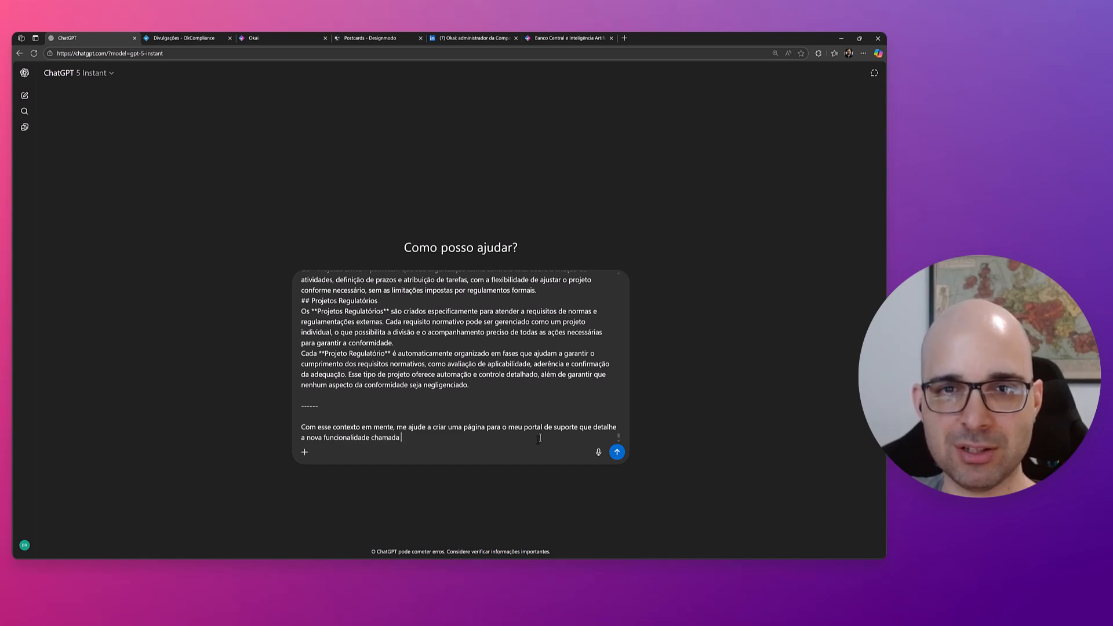
pyautogui.write('de "Registro de ')
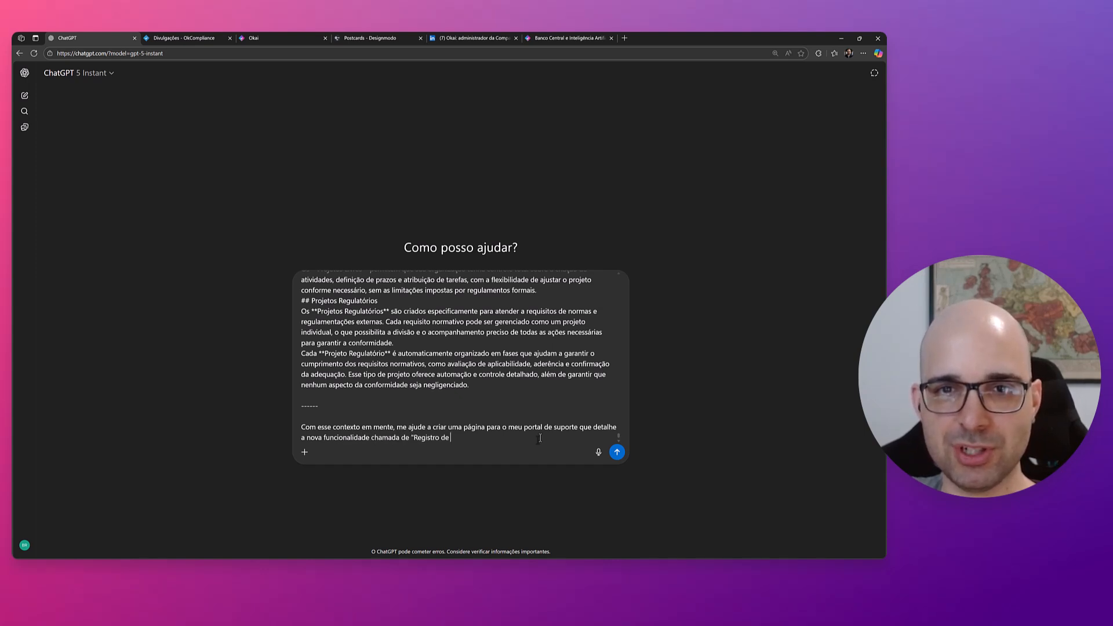
pyautogui.write('Leitura".  Com ela, o us')
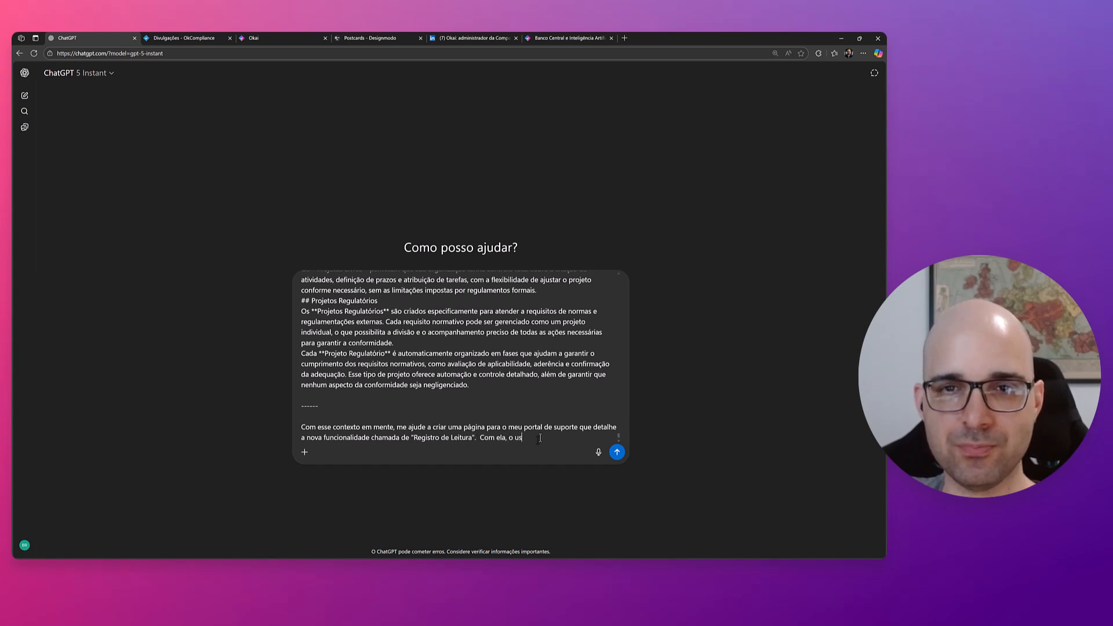
# - Describe the feature in the prompt with "Com ela, o usuário pode marcar divulgações como lidas ou não lidas,"
pyautogui.write('uário')
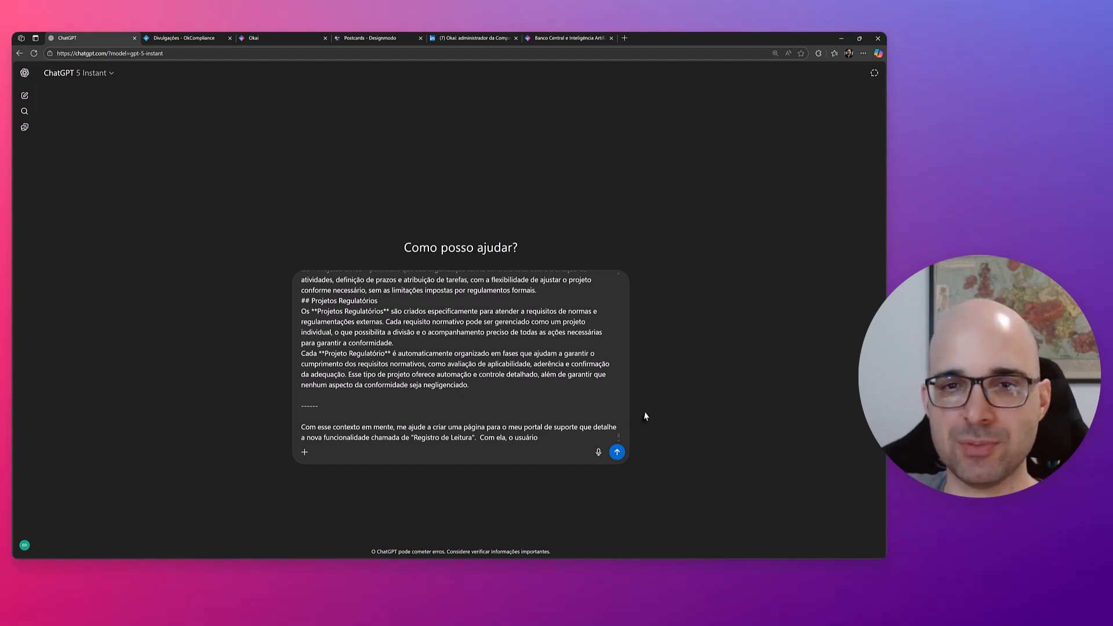
pyautogui.write('pode marcar')
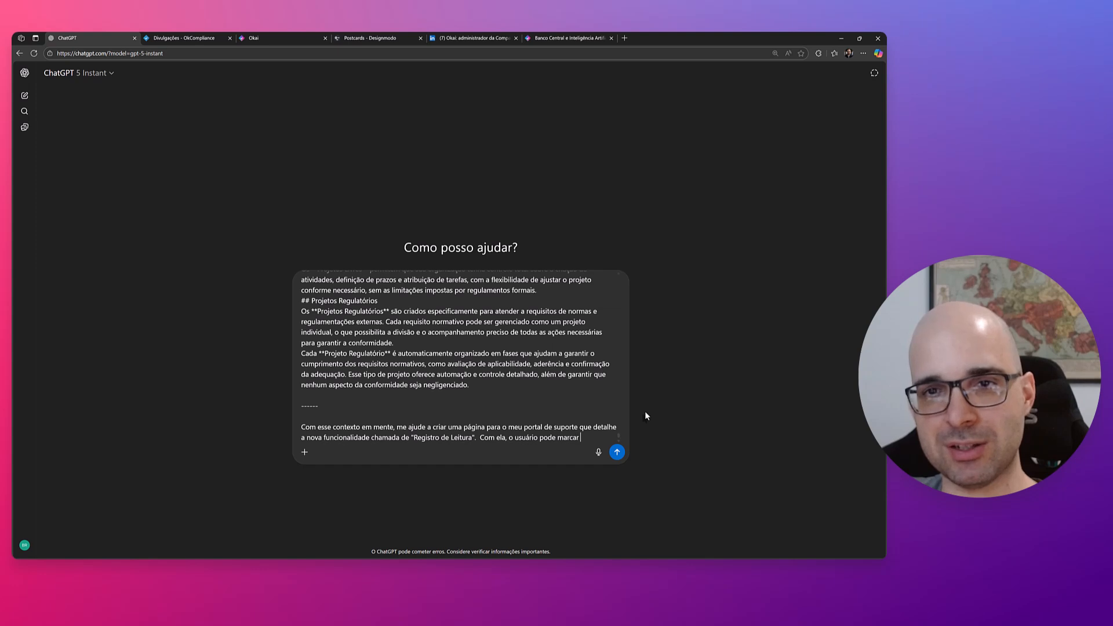
pyautogui.write(' divulgações com')
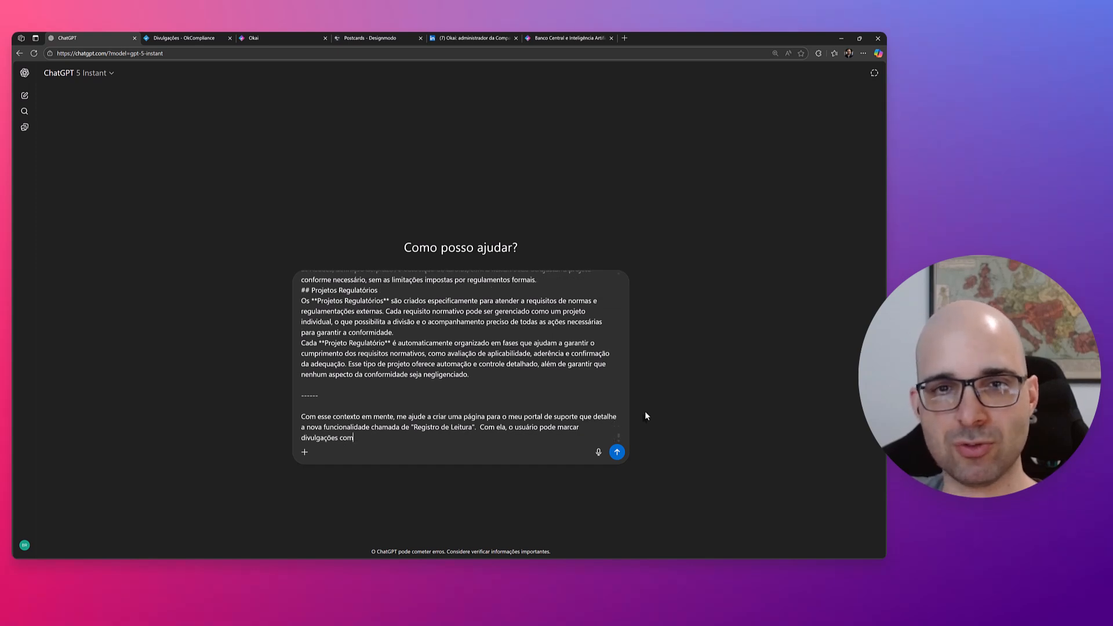
pyautogui.write('o lidas ou não lidas,')
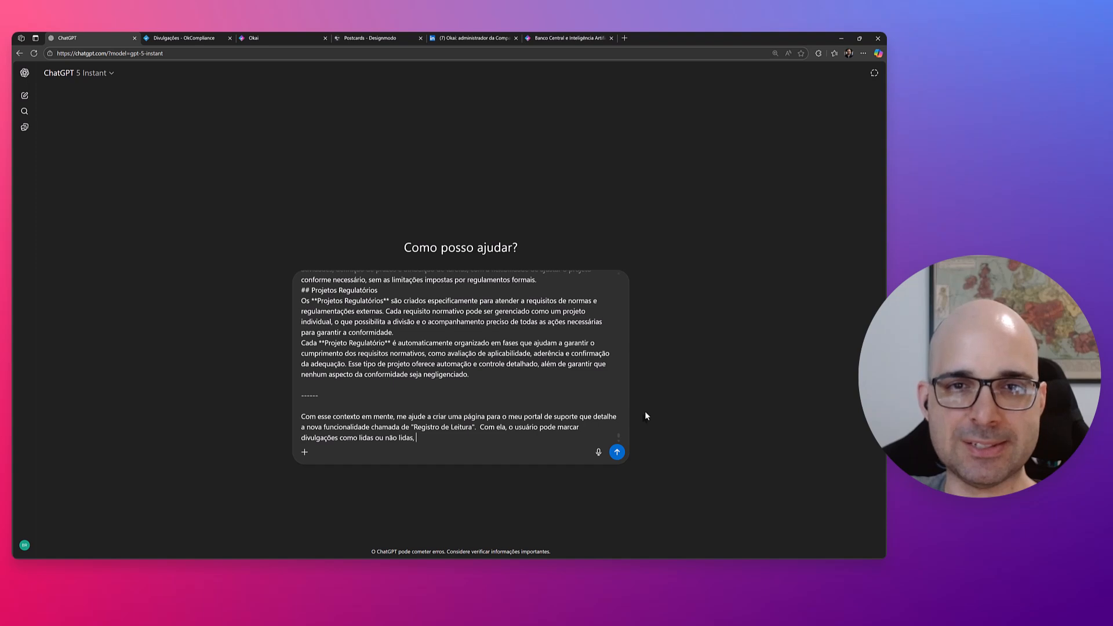
# - Complete the sentence with "com um simples clique no botão de envelope "marcar como lida"/"marcar como não lida"."
pyautogui.write(' com um simples cliq')
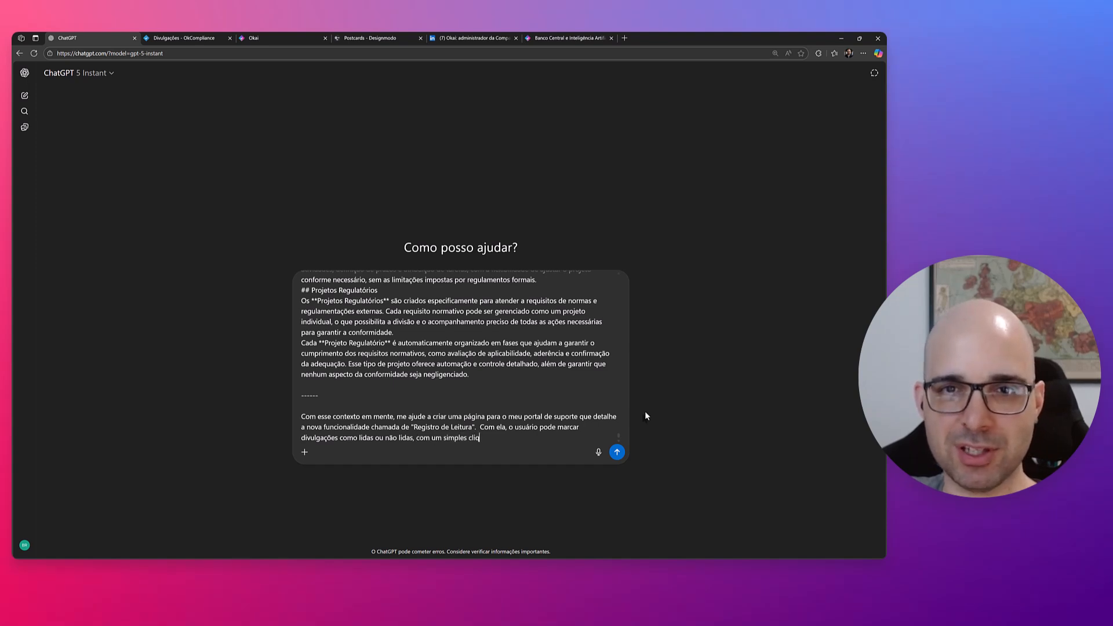
pyautogui.write('ue no botão de envolop')
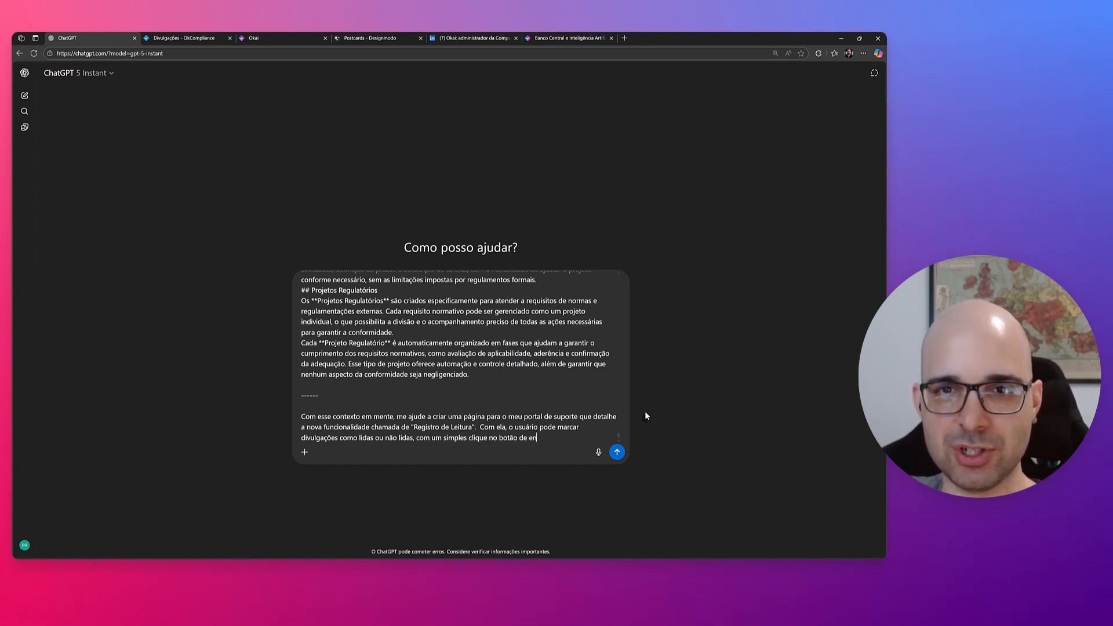
pyautogui.press('BackSpace')
pyautogui.press('BackSpace')
pyautogui.press('BackSpace')
pyautogui.press('BackSpace')
pyautogui.write('elope "marcar como lida"/')
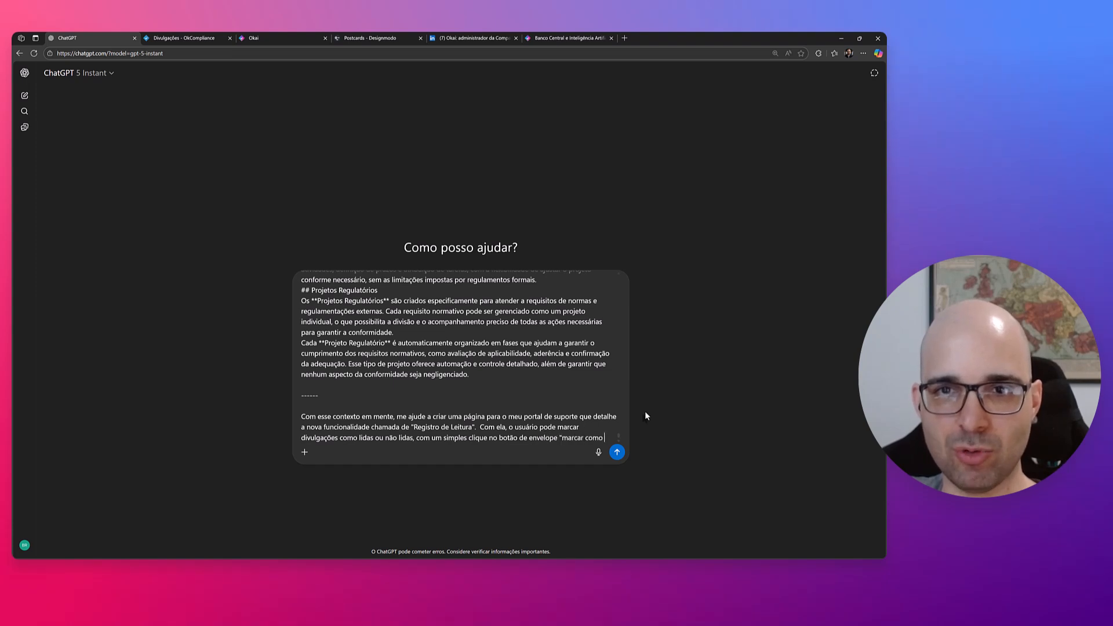
pyautogui.press('BackSpace')
pyautogui.press('BackSpace')
pyautogui.press('BackSpace')
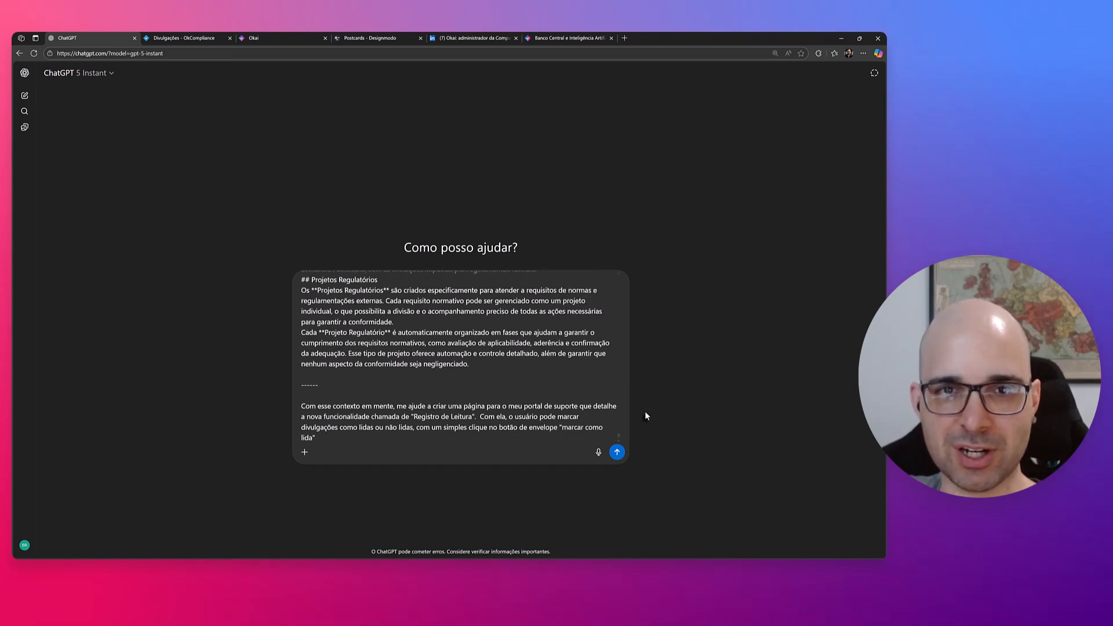
pyautogui.write('"marcar ')
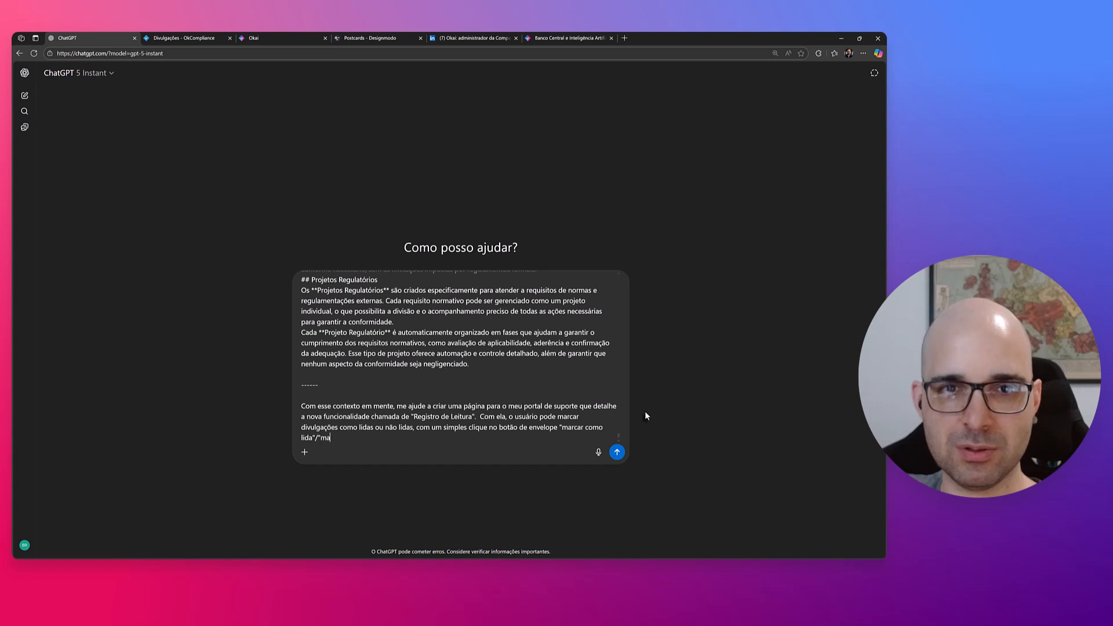
pyautogui.write('como ')
pyautogui.write('não lida". Esse ')
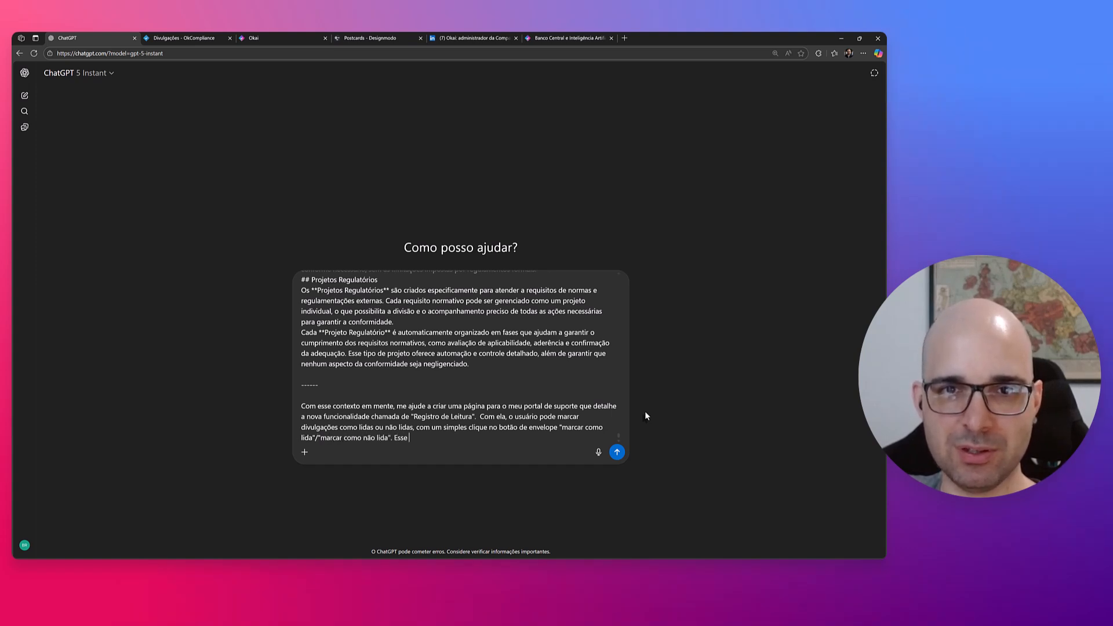
# - Add "Esse botão aparece na listagem de divulgações e também no detalhe." and start a new paragraph
pyautogui.write('botão aparece n')
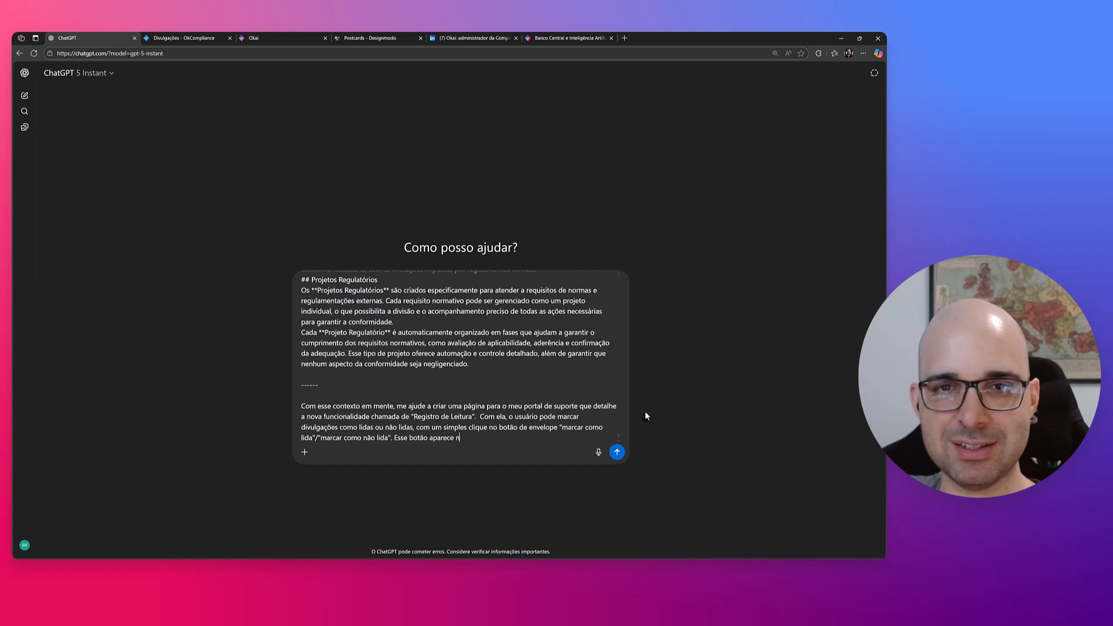
pyautogui.write('a lis')
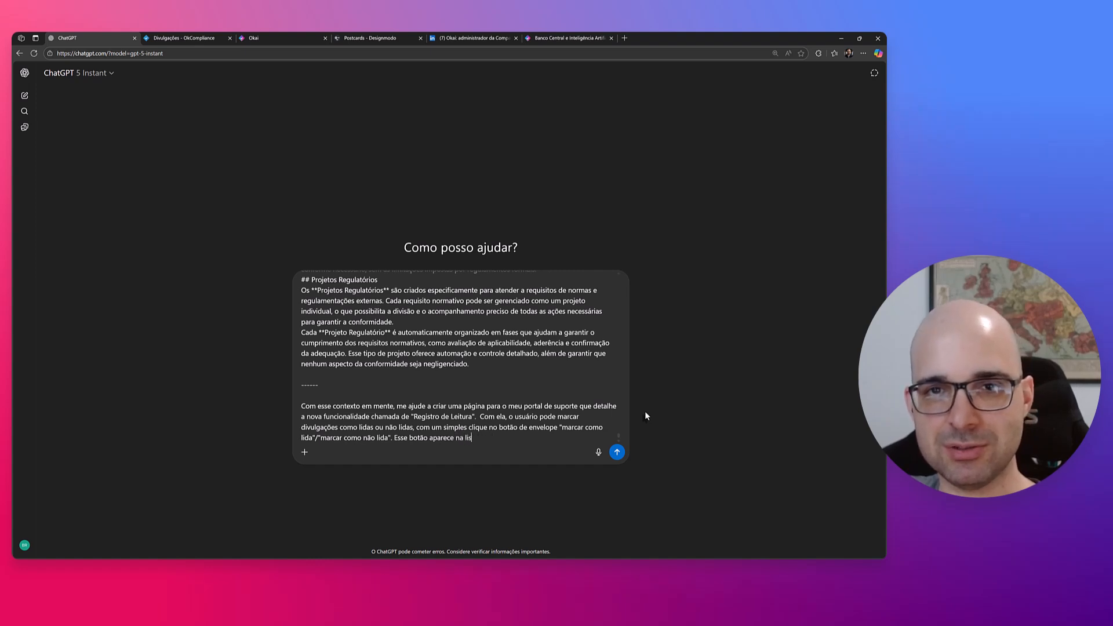
pyautogui.write('tagem de divulgações')
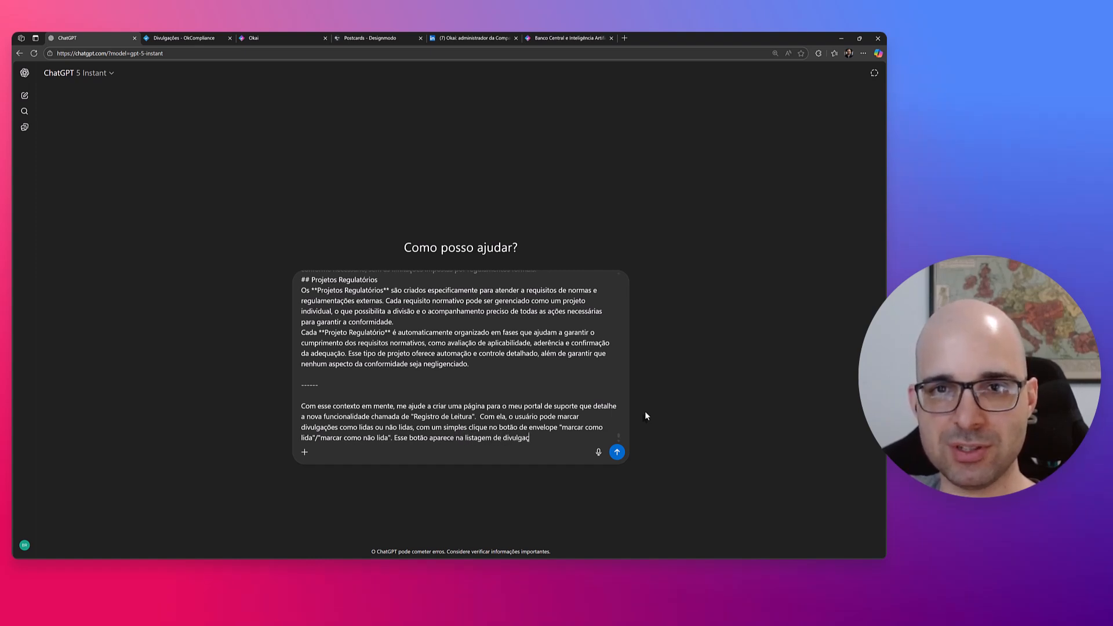
pyautogui.write(' e també')
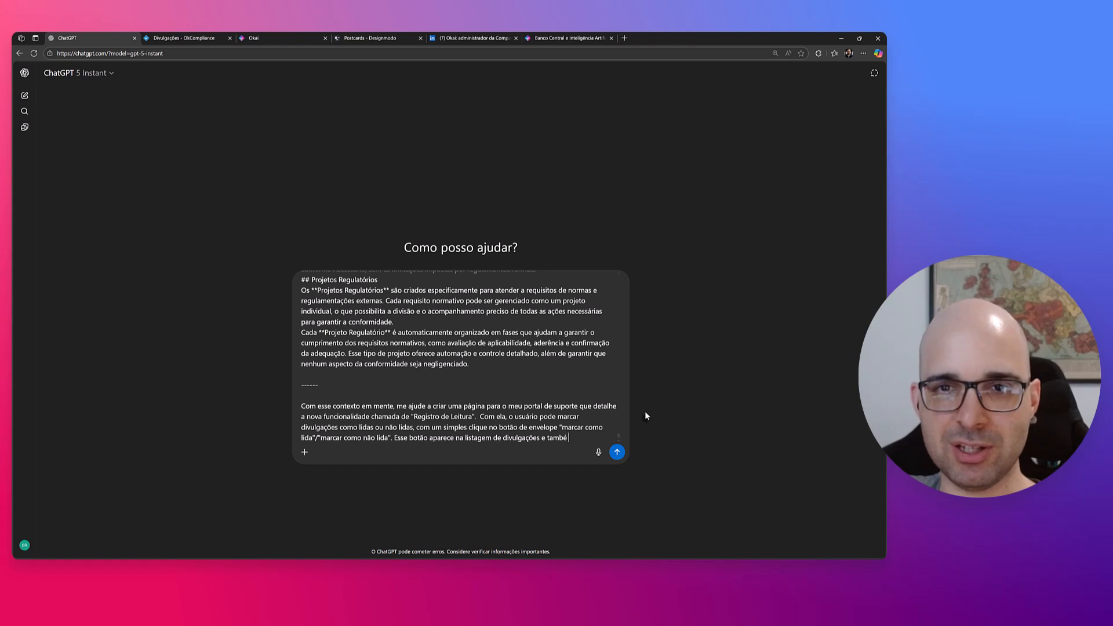
pyautogui.write('m no de')
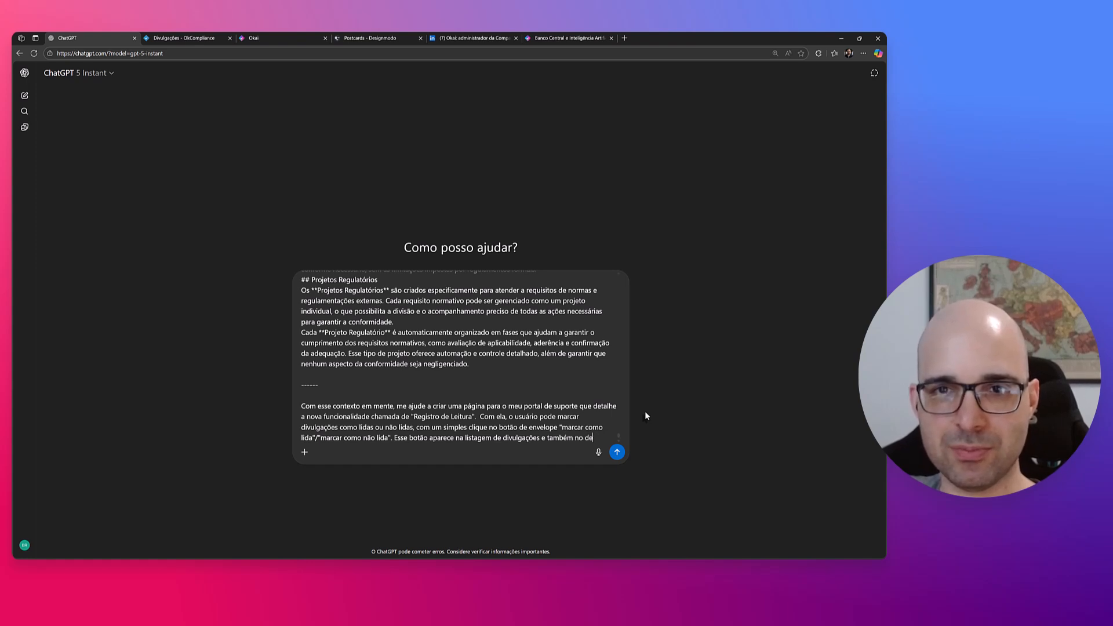
pyautogui.write('talhe.')
pyautogui.hotkey('shift', 'Return')
pyautogui.hotkey('shift', 'Return')
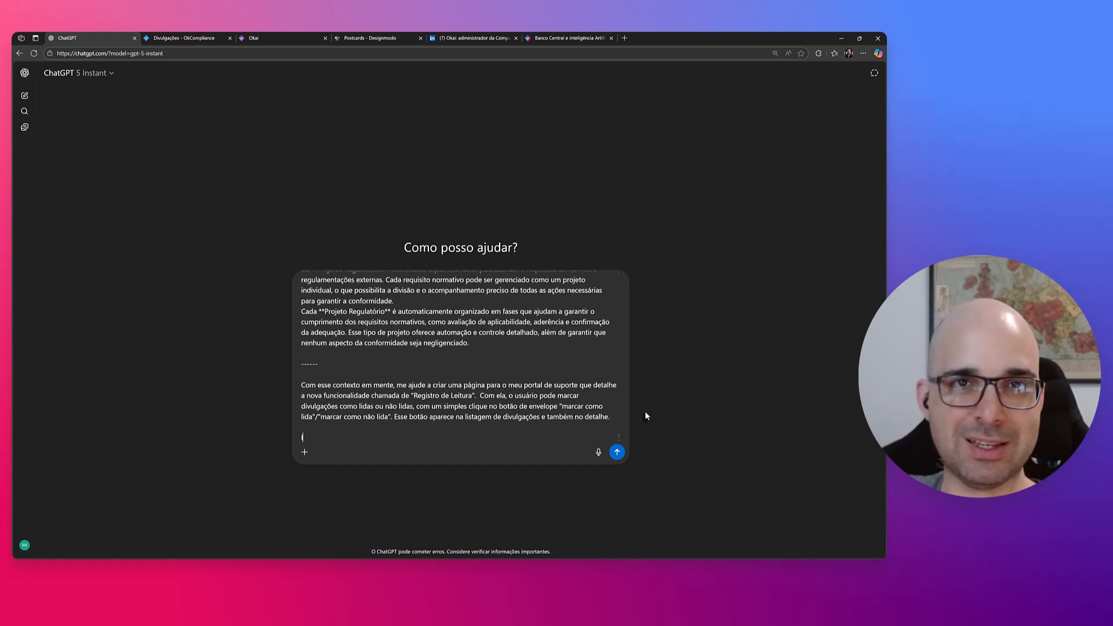
# - Switch to OkCompliance, open the Controle de Leitura settings and review the Marcar como lido description
pyautogui.hotkey('ctrl', 'Tab')
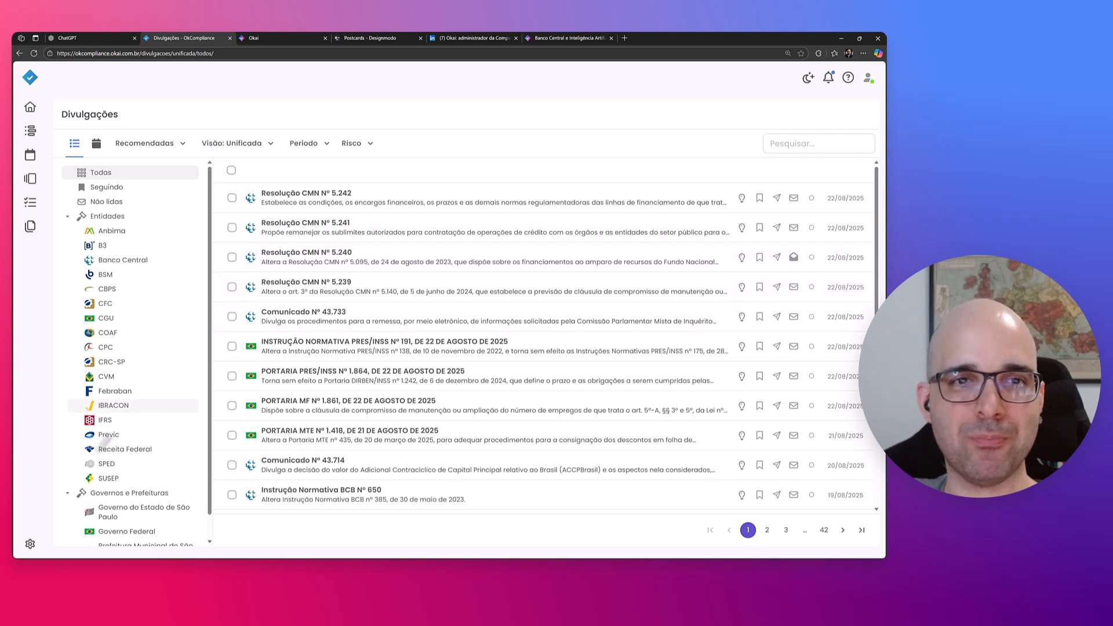
pyautogui.click(32, 543)
pyautogui.click(302, 132)
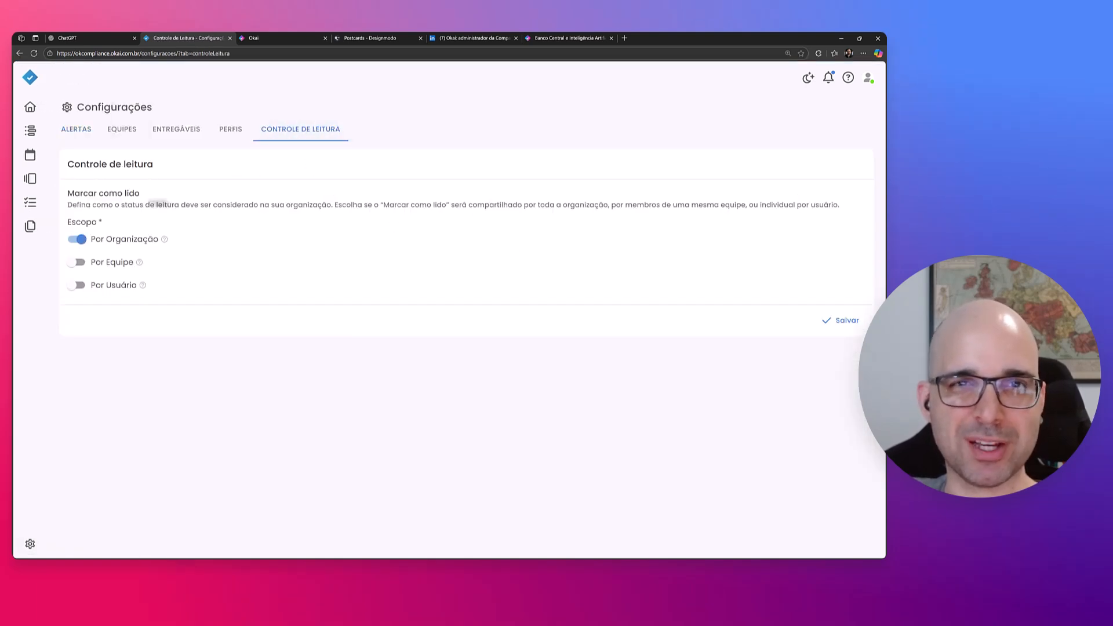
pyautogui.moveTo(102, 206); pyautogui.dragTo(464, 206)
pyautogui.click(749, 204)
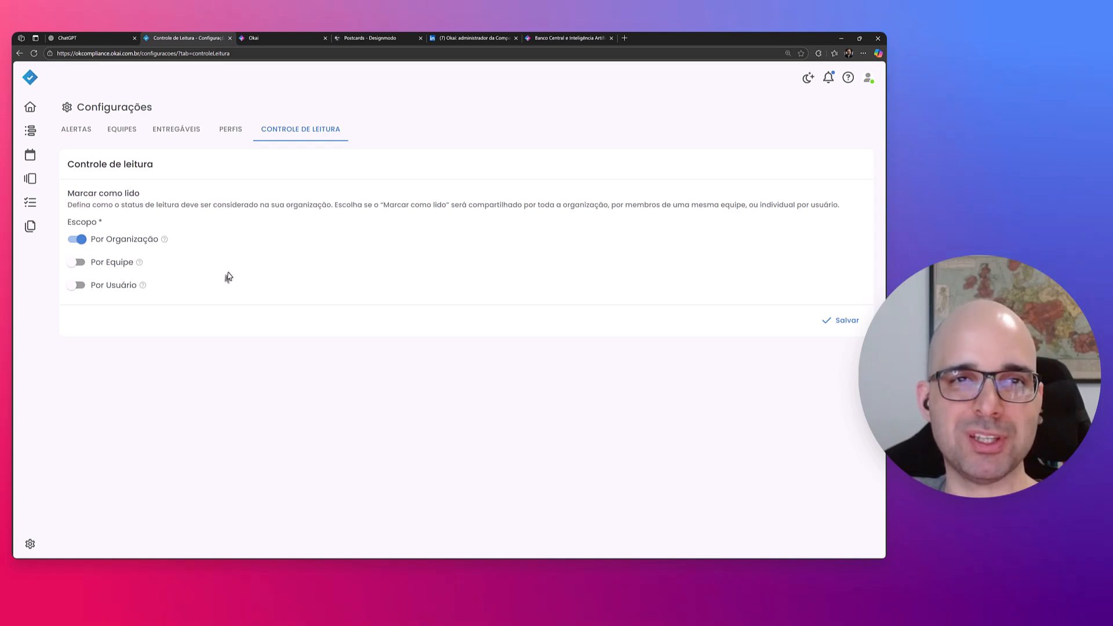
# - Capture a screenshot of the Controle de leitura settings and attach it to the prompt in ChatGPT
pyautogui.press('super+shift+s')
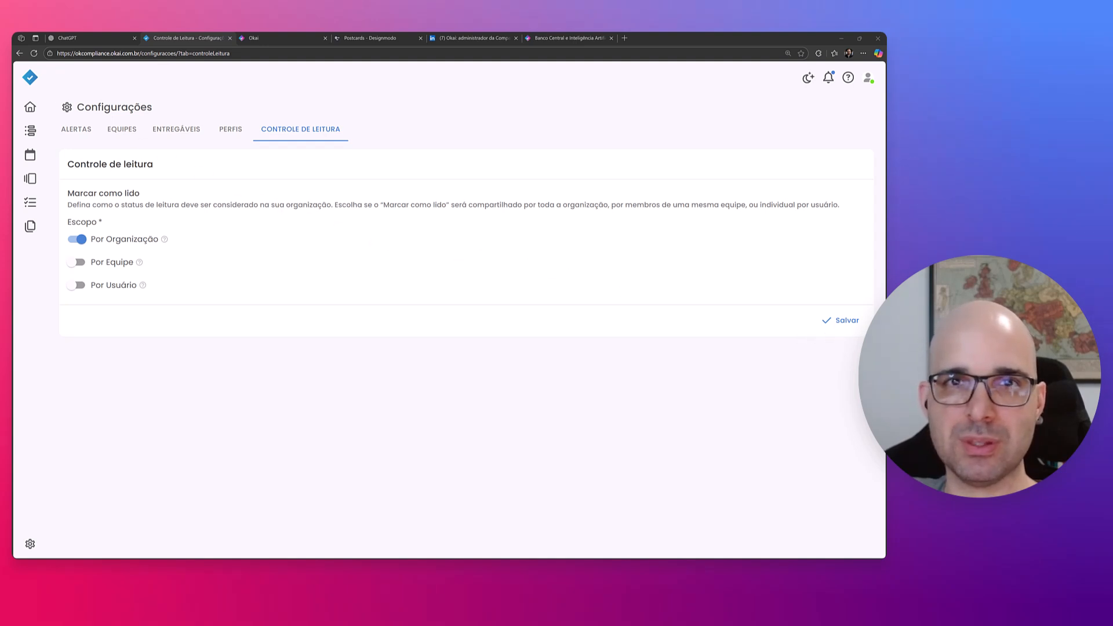
pyautogui.press('Escape')
pyautogui.click(67, 37)
pyautogui.hotkey('ctrl', 'v')
# - Write "Na imagem você vê também como nas configurações o usuário pode escolher como tratar o escopo dessa funcionalidade." in the new paragraph
pyautogui.write('Na ima')
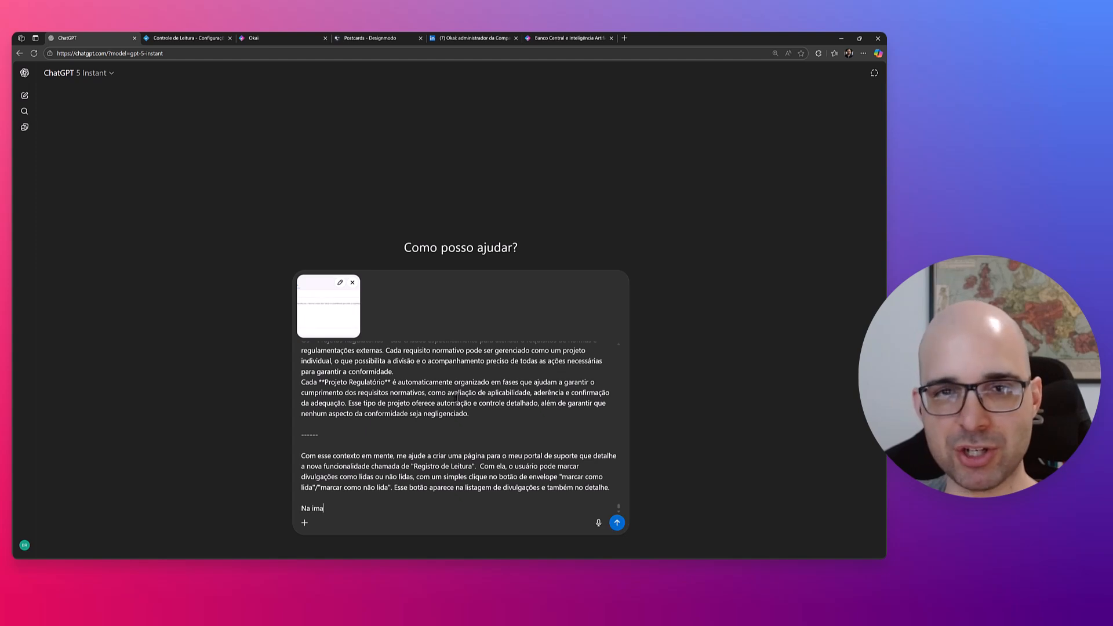
pyautogui.write('gem você vê também como um')
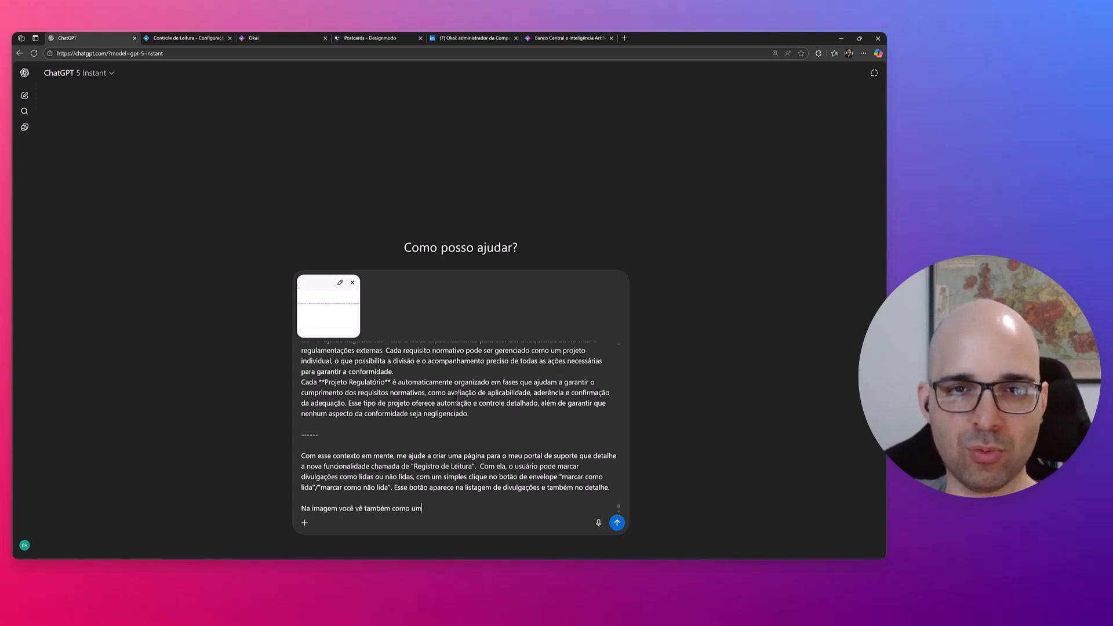
pyautogui.write('envelope')
pyautogui.press('BackSpace')
pyautogui.press('BackSpace')
pyautogui.press('BackSpace')
pyautogui.press('BackSpace')
pyautogui.press('BackSpace')
pyautogui.press('BackSpace')
pyautogui.press('BackSpace')
pyautogui.press('BackSpace')
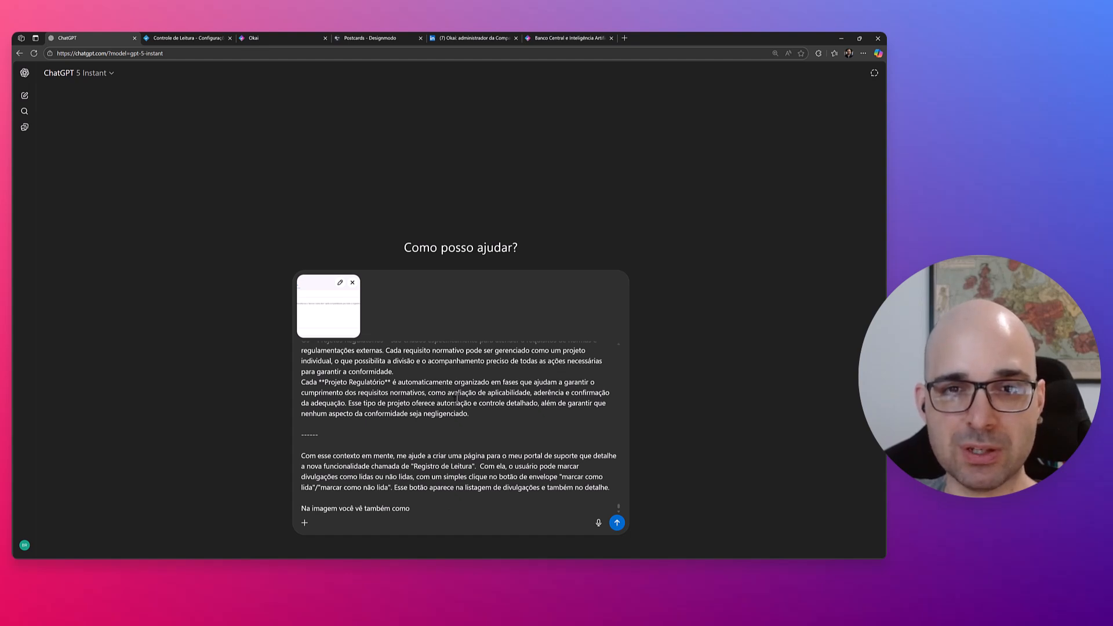
pyautogui.write('nas configuraçõe')
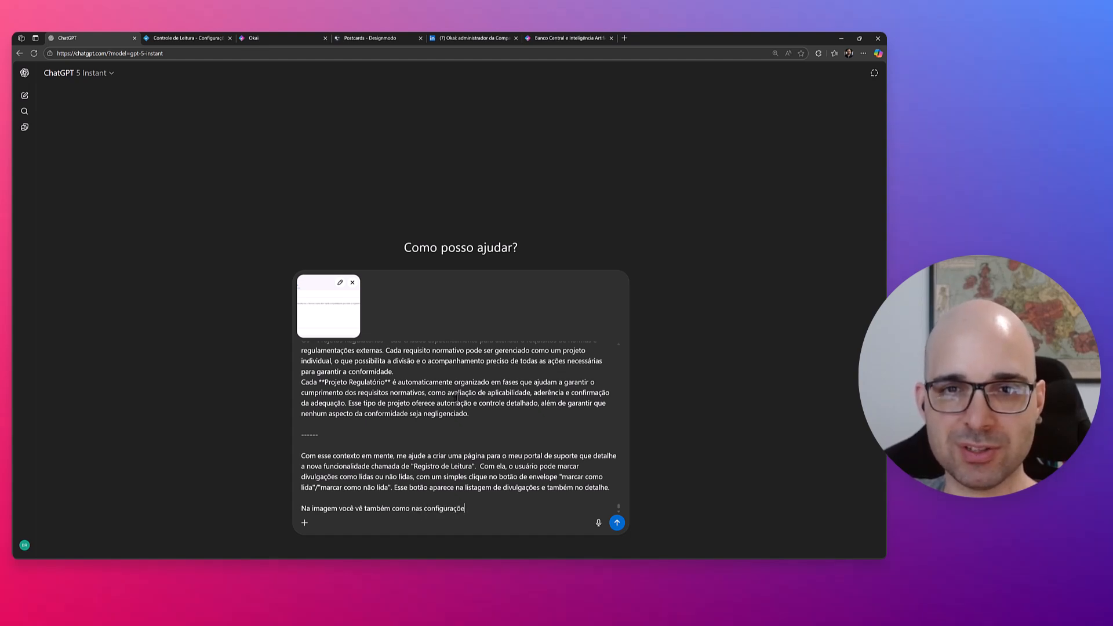
pyautogui.write('s o usuário pode escolher como tratar o escopo')
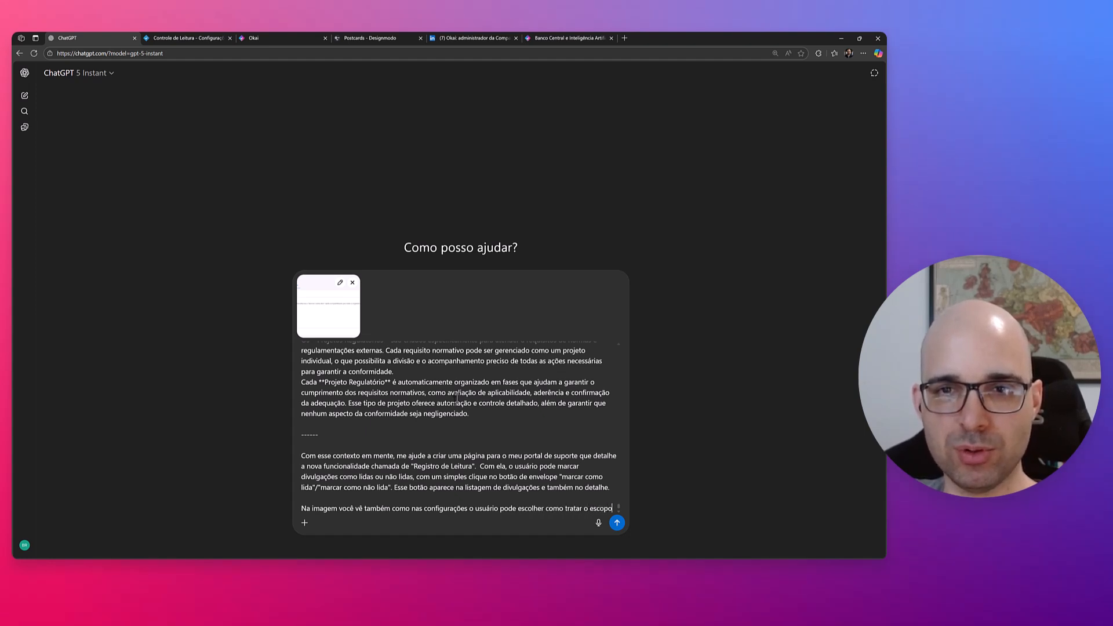
pyautogui.write(' dessa funcionalidade')
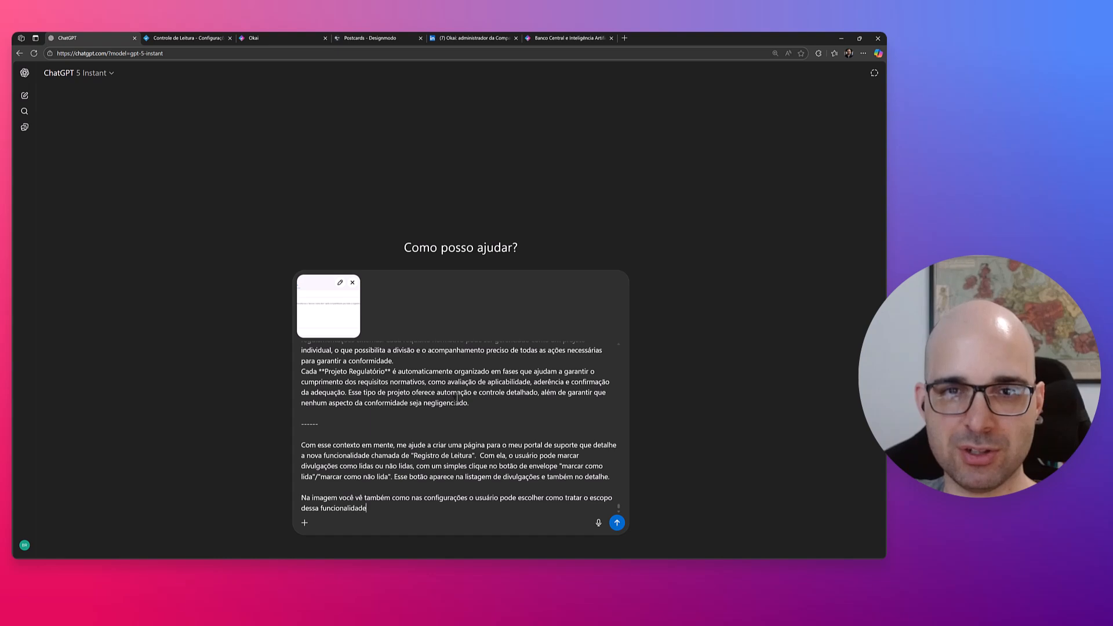
pyautogui.write('.')
# - Add a "------" separator line below the settings sentence and start a new paragraph after it
pyautogui.hotkey('shift', 'Return')
pyautogui.hotkey('shift', 'Return')
pyautogui.write('----')
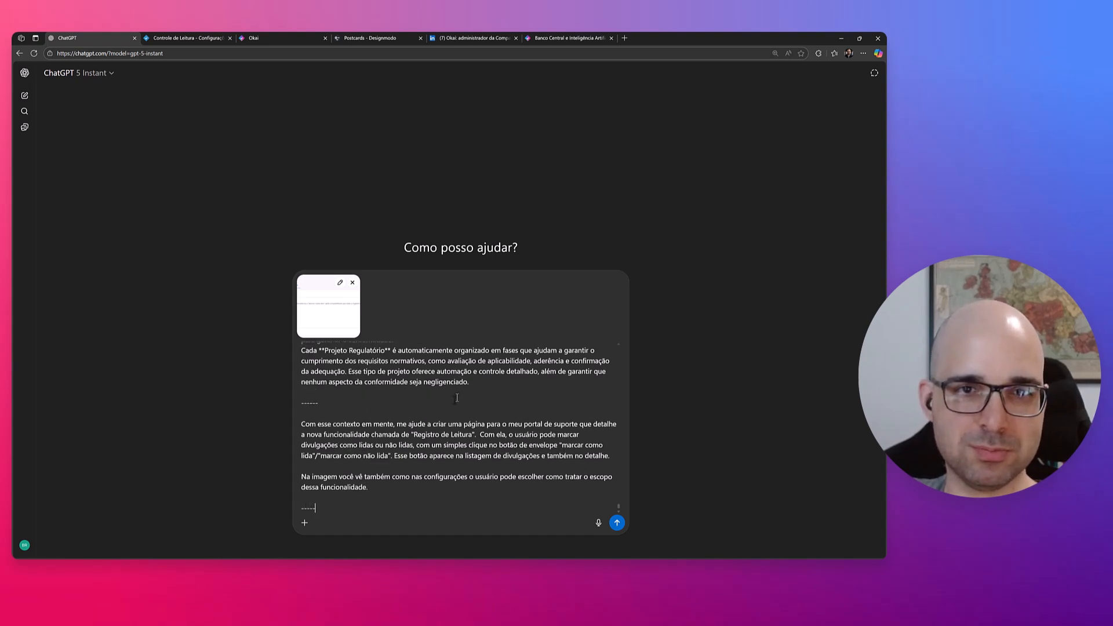
pyautogui.write('--')
pyautogui.hotkey('shift', 'Return')
pyautogui.hotkey('shift', 'Return')
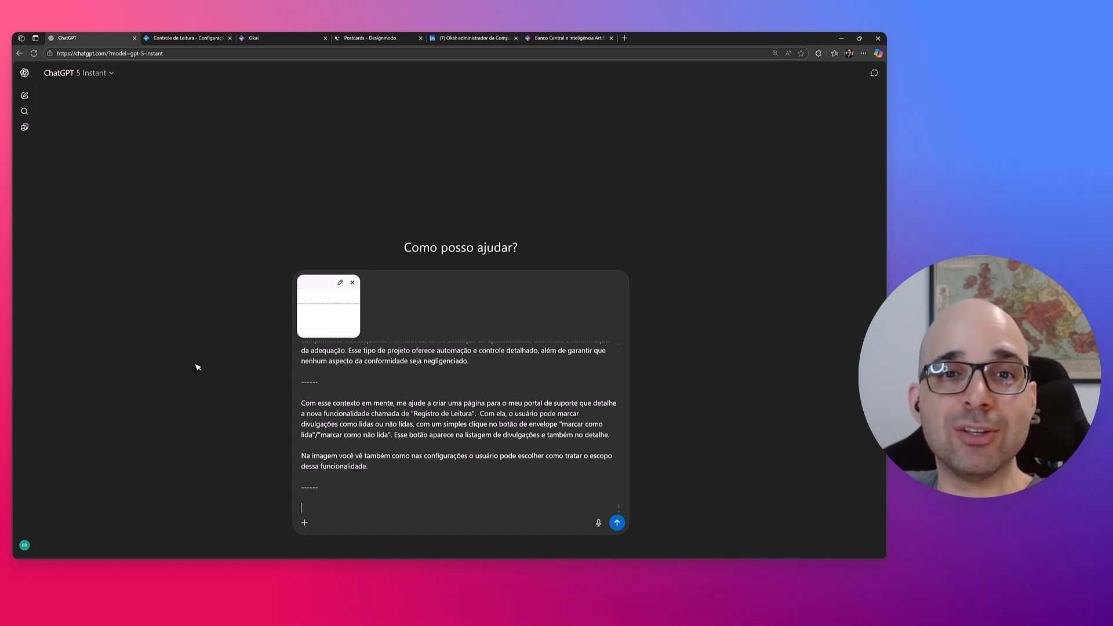
# - Look through the open LinkedIn post and blog article, then examine the Marcar como Lido article on the Okai support portal
pyautogui.hotkey('ctrl', 'Tab')
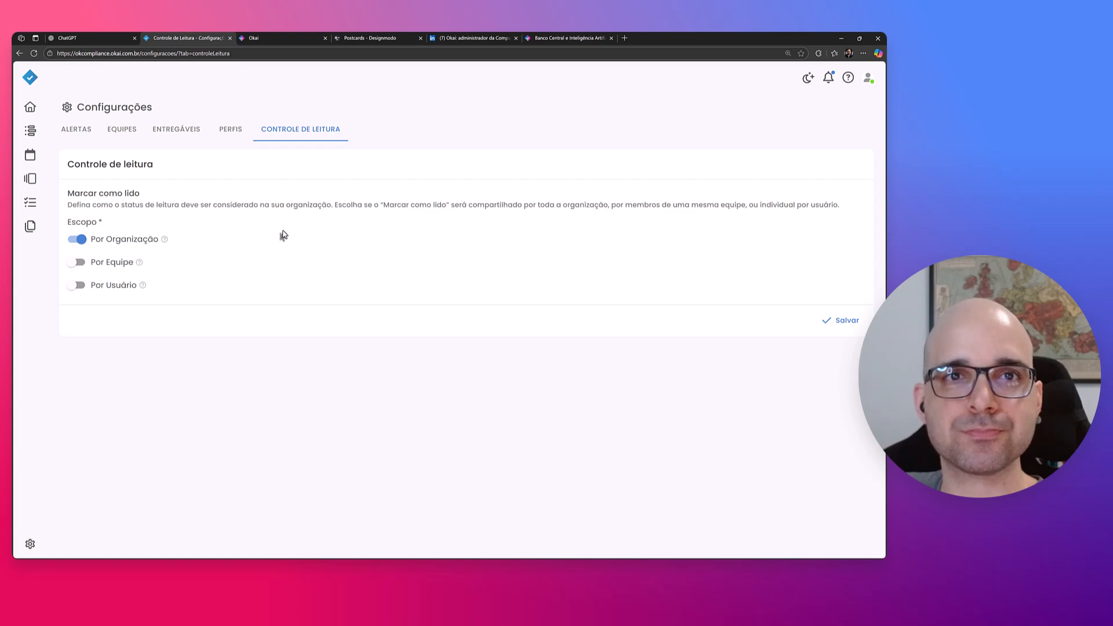
pyautogui.hotkey('ctrl', 'Tab')
pyautogui.hotkey('ctrl', 'Tab')
pyautogui.hotkey('ctrl', 'Tab')
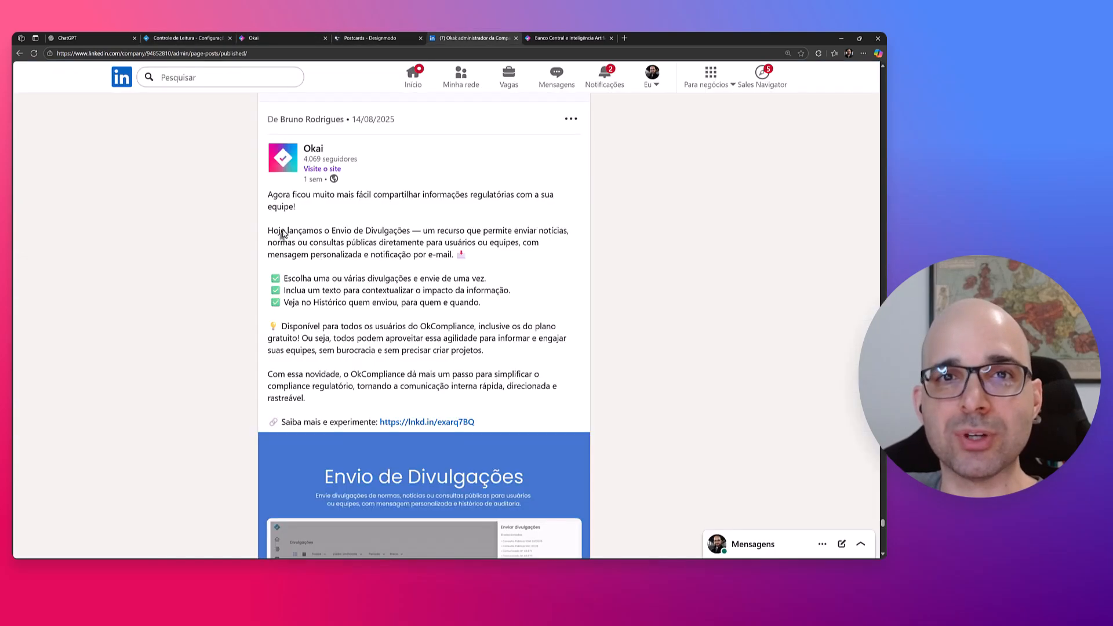
pyautogui.hotkey('ctrl', 'Tab')
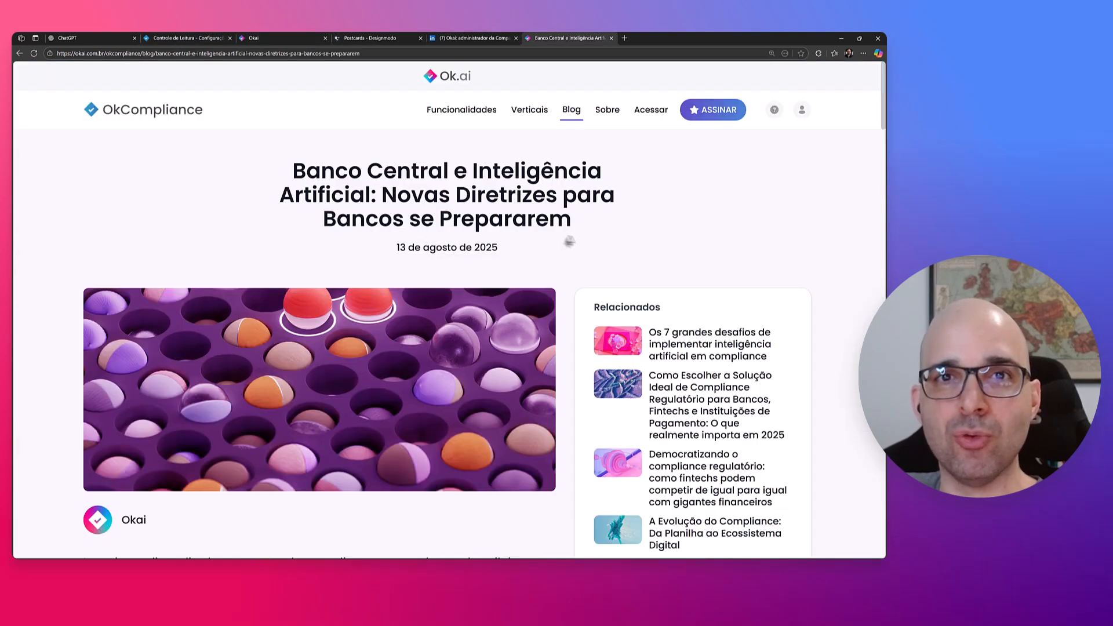
pyautogui.hotkey('ctrl', 'shift', 'Tab')
pyautogui.hotkey('ctrl', 'shift', 'Tab')
pyautogui.hotkey('ctrl', 'shift', 'Tab')
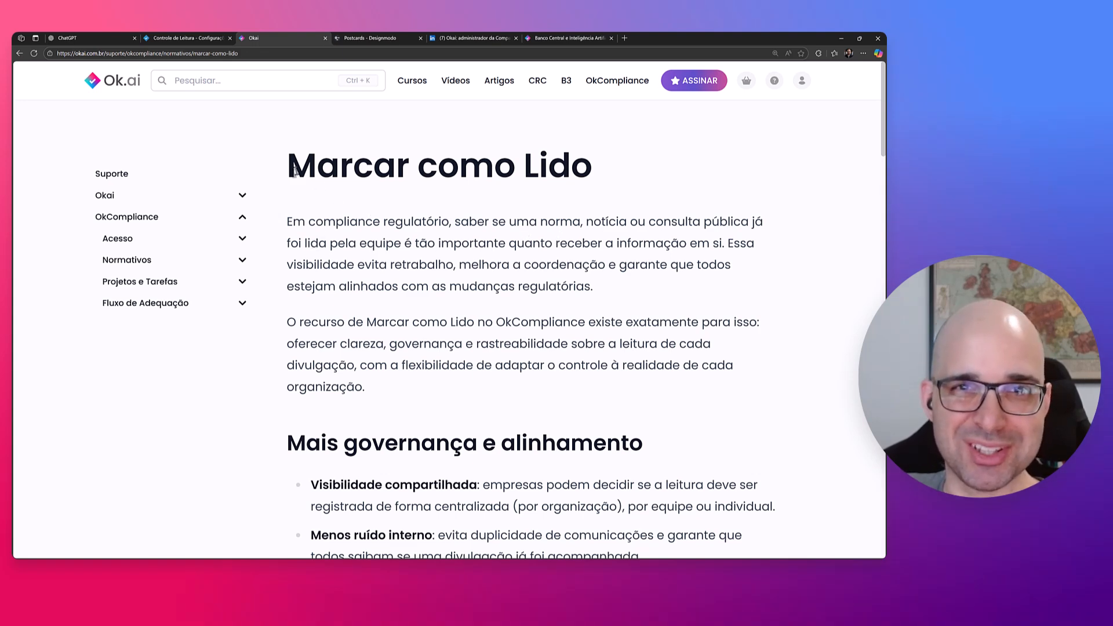
pyautogui.moveTo(289, 169); pyautogui.dragTo(497, 324)
pyautogui.moveTo(542, 365); pyautogui.dragTo(567, 432)
pyautogui.click(392, 284)
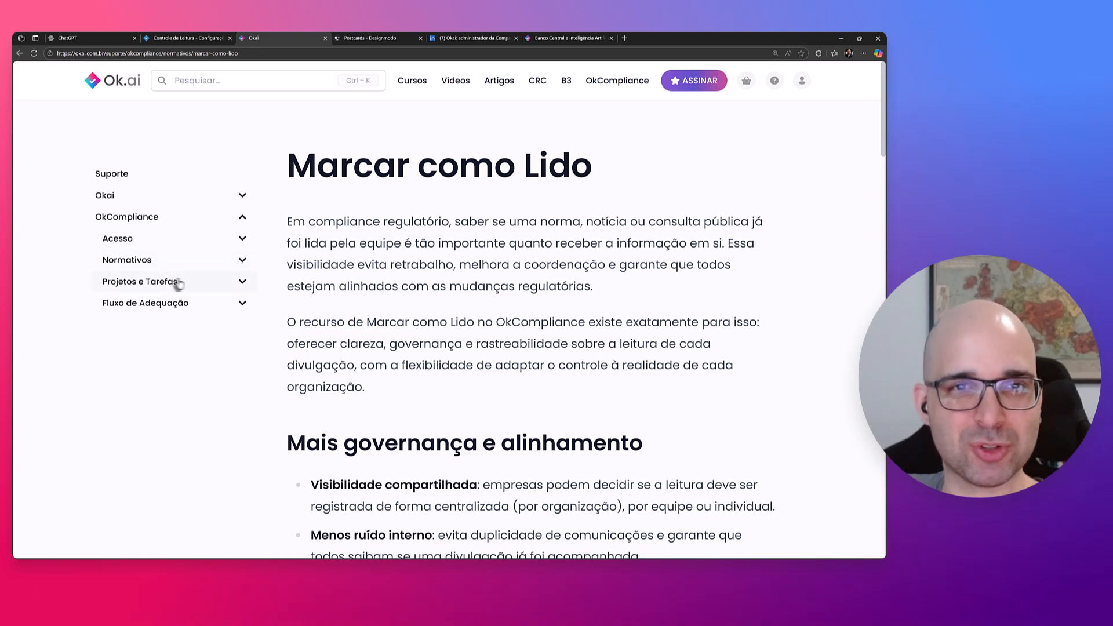
# - Open the Envio de Divulgações article in the Normativos section of the support portal
pyautogui.click(177, 305)
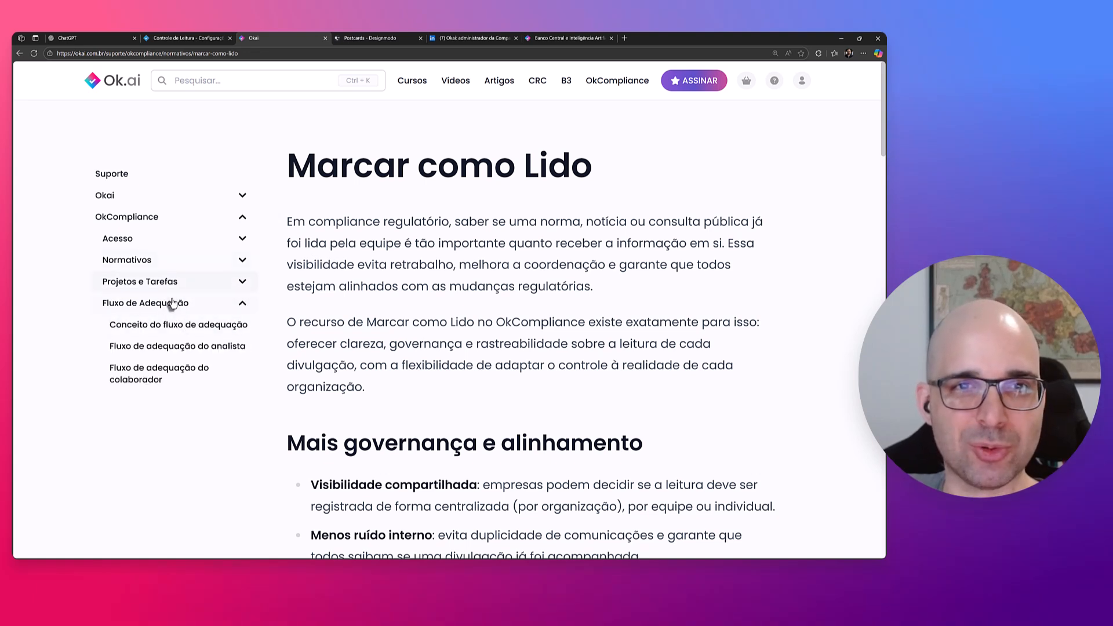
pyautogui.click(174, 302)
pyautogui.click(172, 283)
pyautogui.click(172, 283)
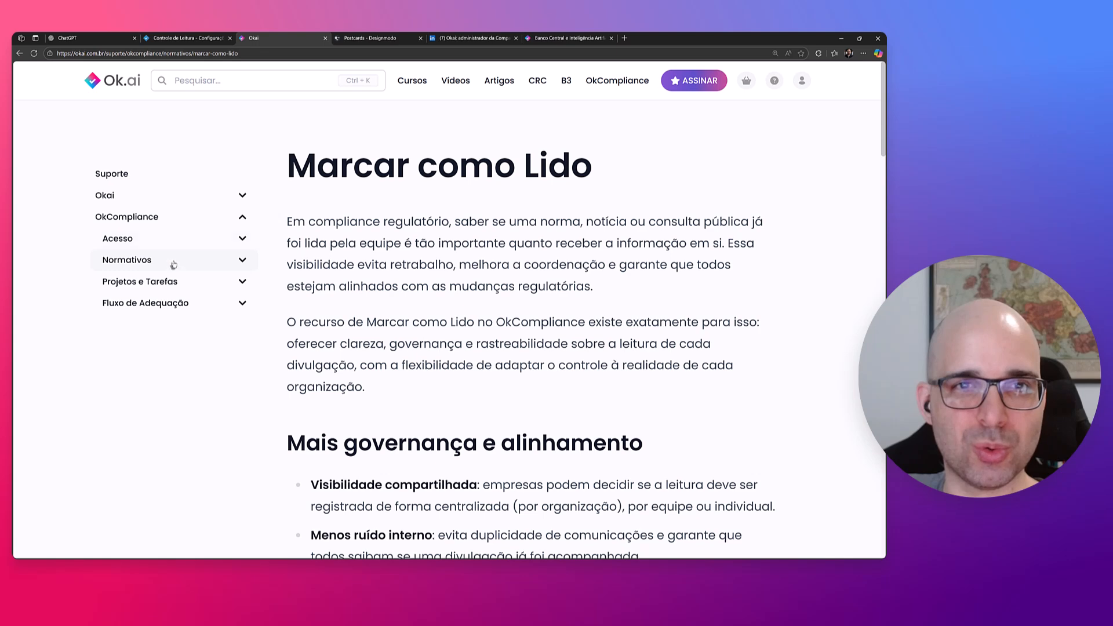
pyautogui.click(172, 264)
pyautogui.click(152, 324)
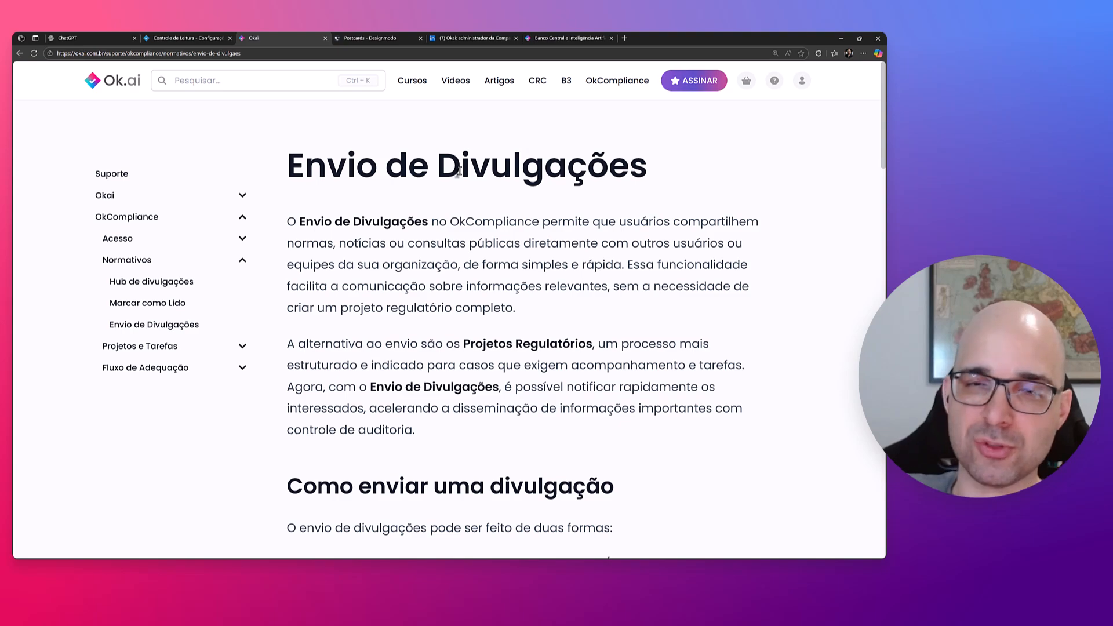
# - Copy the full content of the Envio de Divulgações article and switch back to ChatGPT
pyautogui.moveTo(287, 159); pyautogui.dragTo(770, 122)
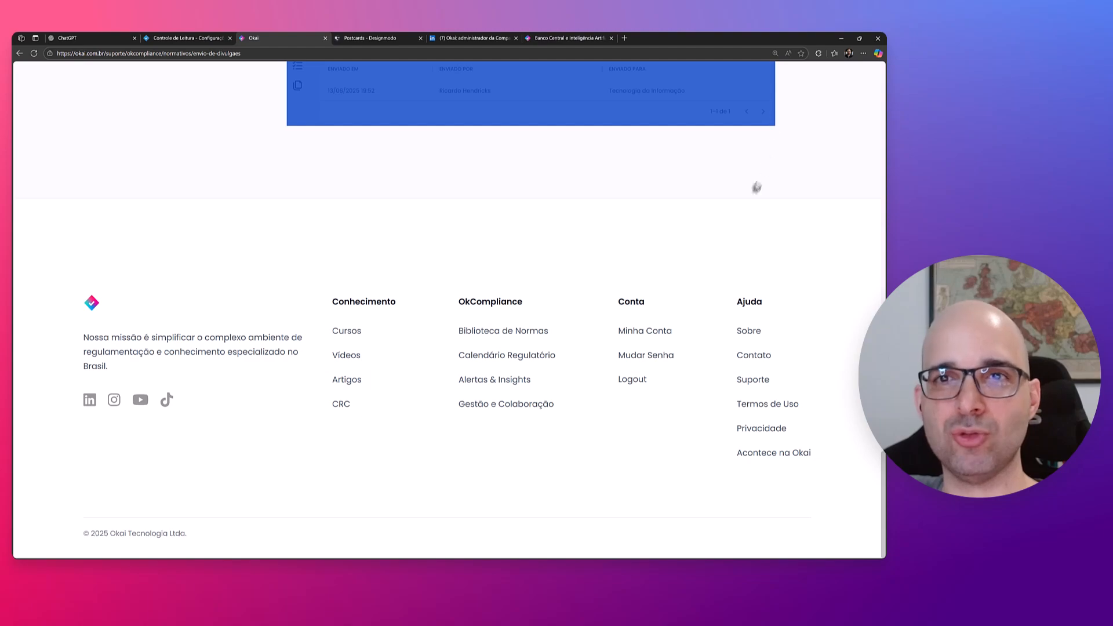
pyautogui.scroll(8, 756, 233)
pyautogui.scroll(15, 756, 233)
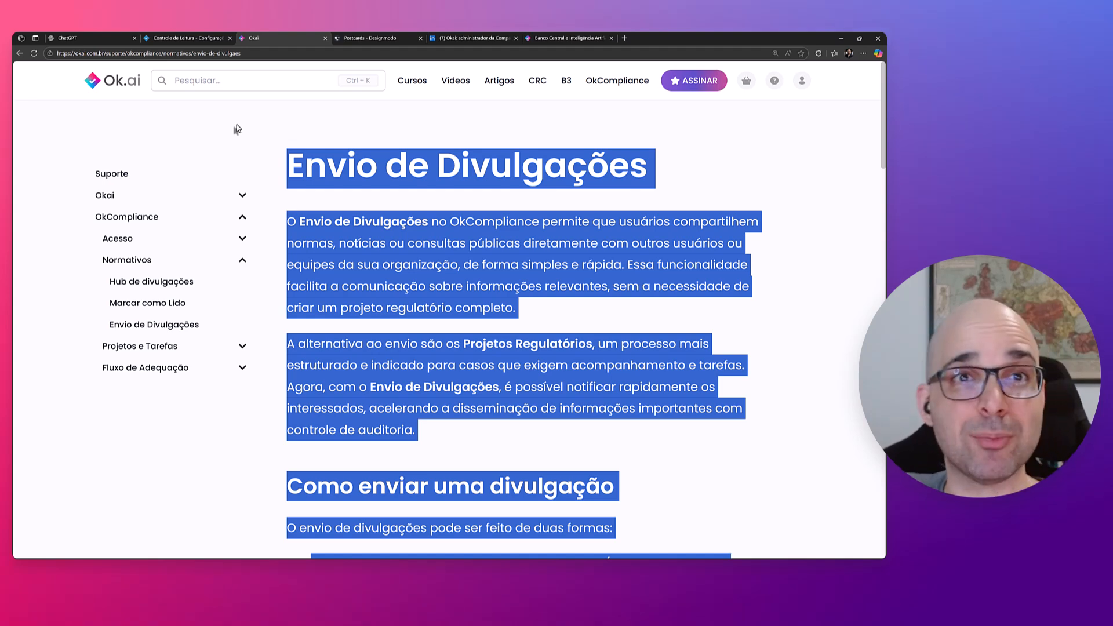
pyautogui.hotkey('ctrl', 'shift', 'Tab')
pyautogui.hotkey('ctrl', 'shift', 'Tab')
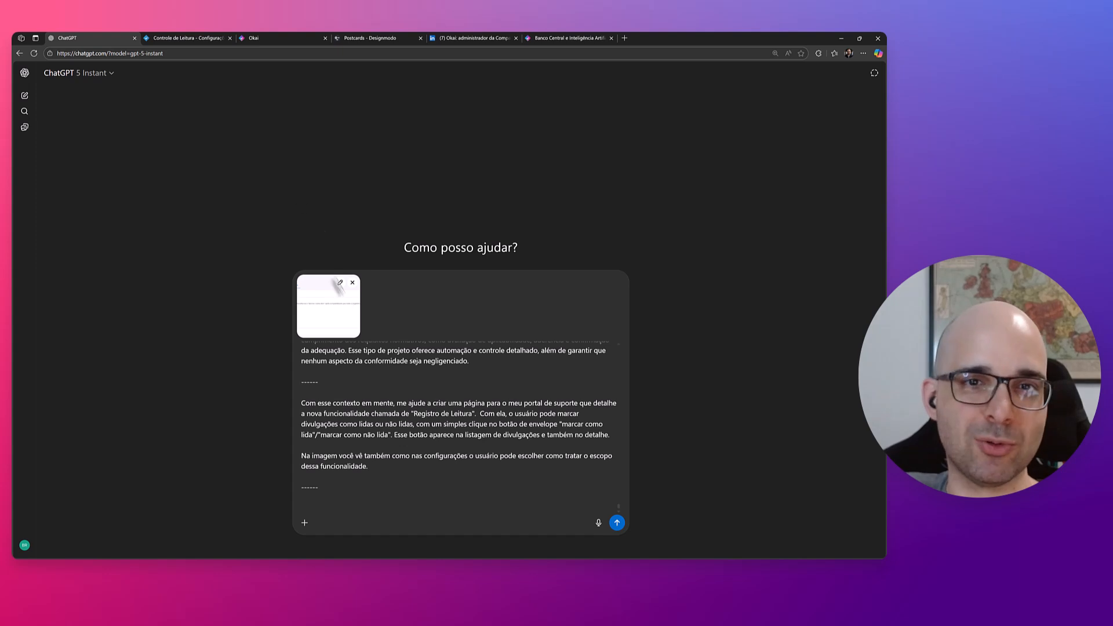
# - Add "Aqui está uma outra página para você se inspirar:" to the prompt and paste the copied Envio de Divulgações article below it
pyautogui.write('Aqui')
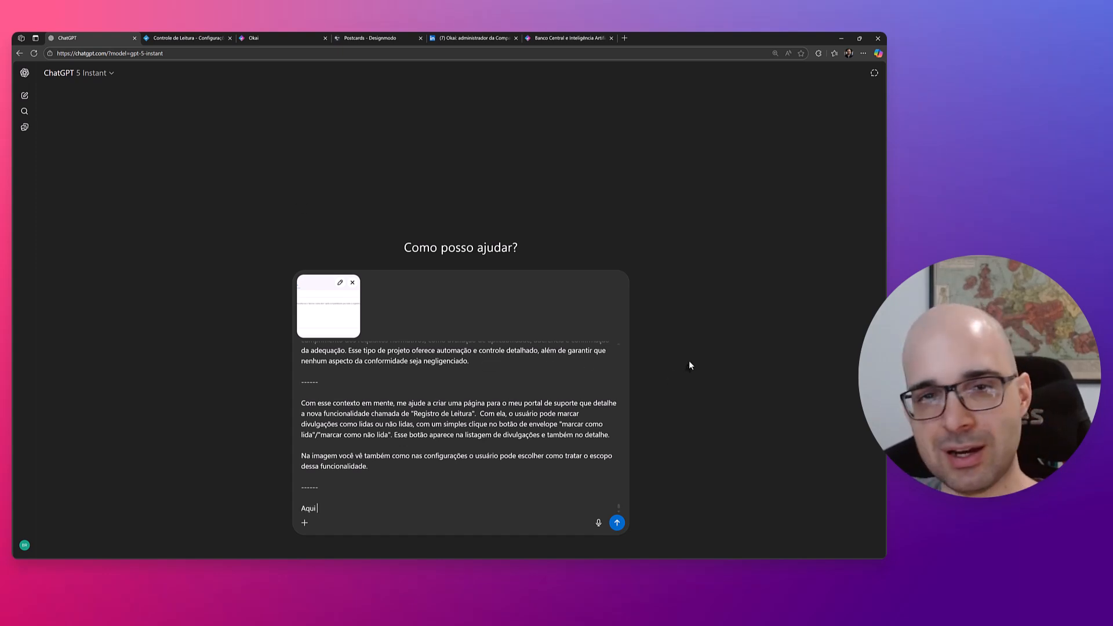
pyautogui.write(' está uma outa pá')
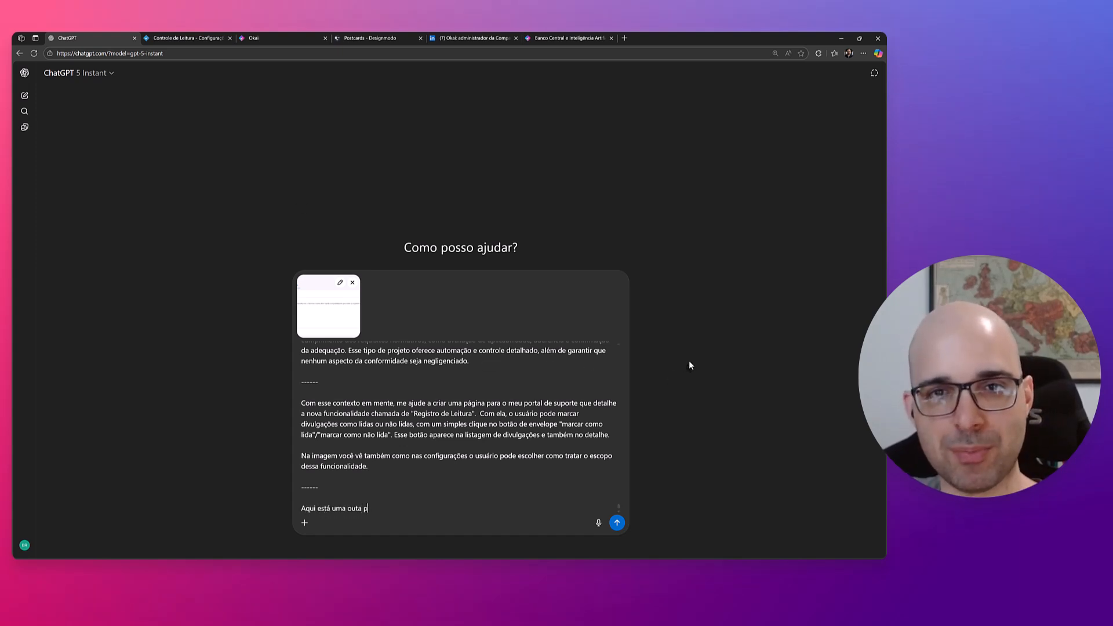
pyautogui.press('BackSpace')
pyautogui.press('BackSpace')
pyautogui.press('BackSpace')
pyautogui.press('BackSpace')
pyautogui.press('BackSpace')
pyautogui.write('tra página para voc')
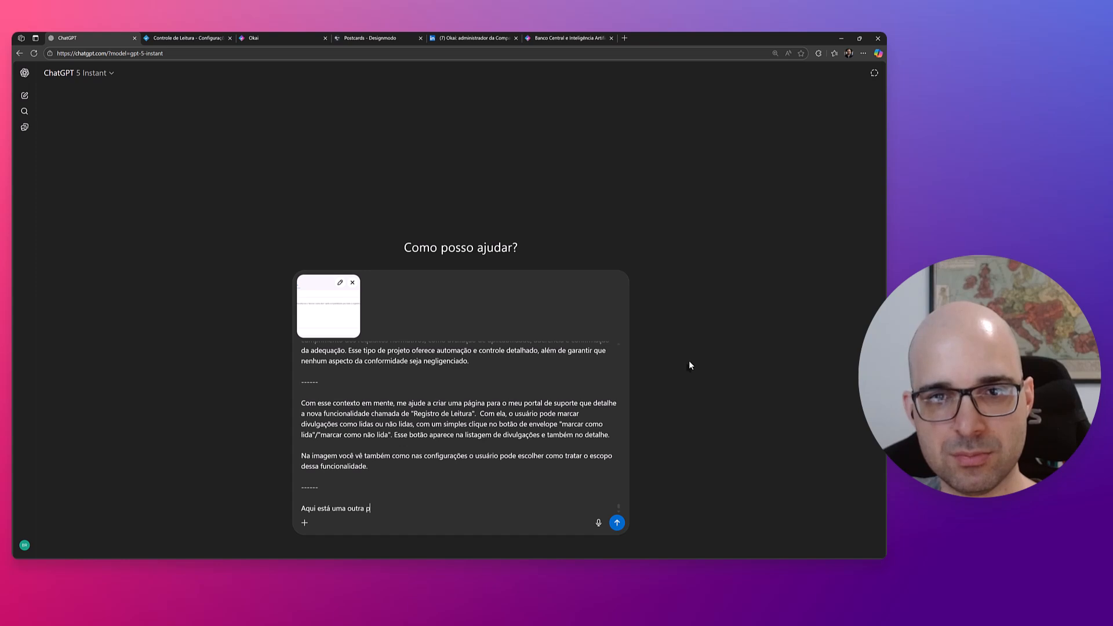
pyautogui.write('^r ')
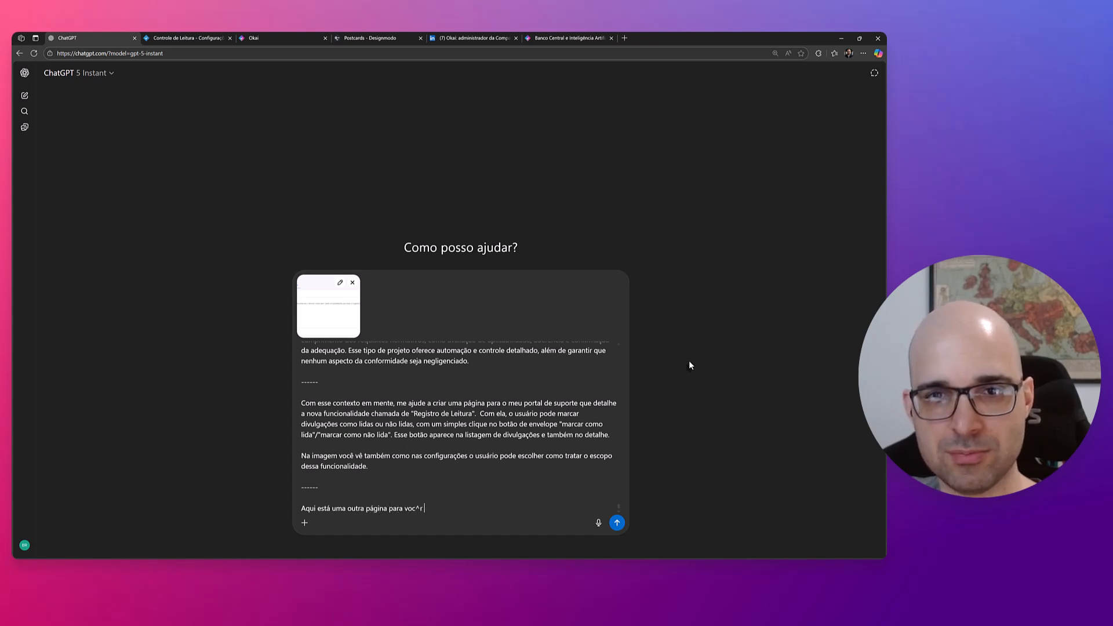
pyautogui.write('s se inspirar:')
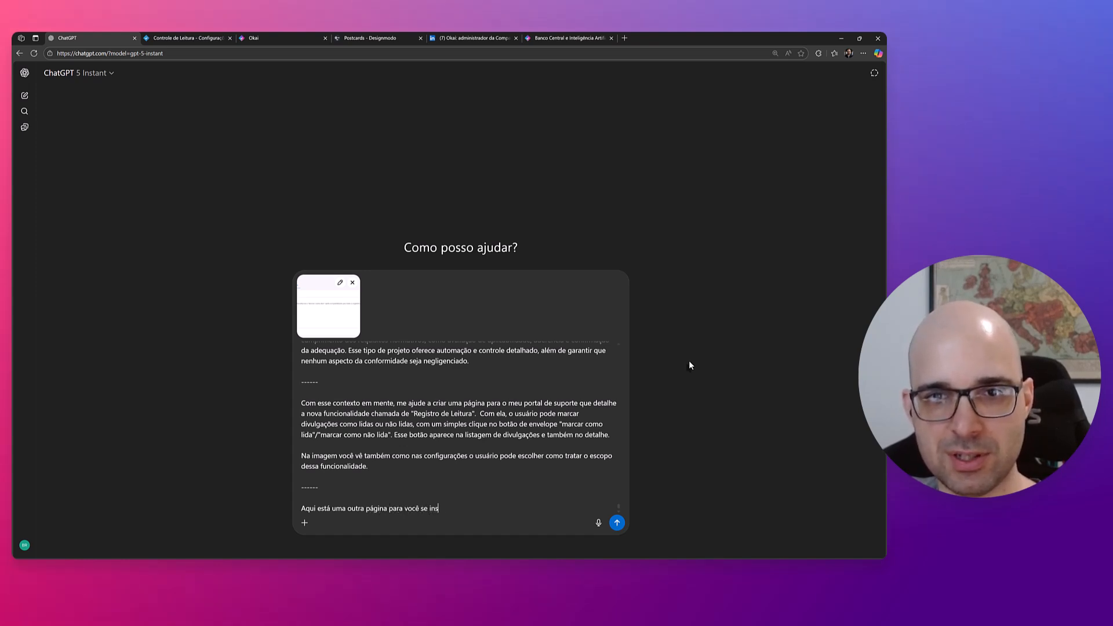
pyautogui.hotkey('shift', 'Return')
pyautogui.hotkey('ctrl', 'v')
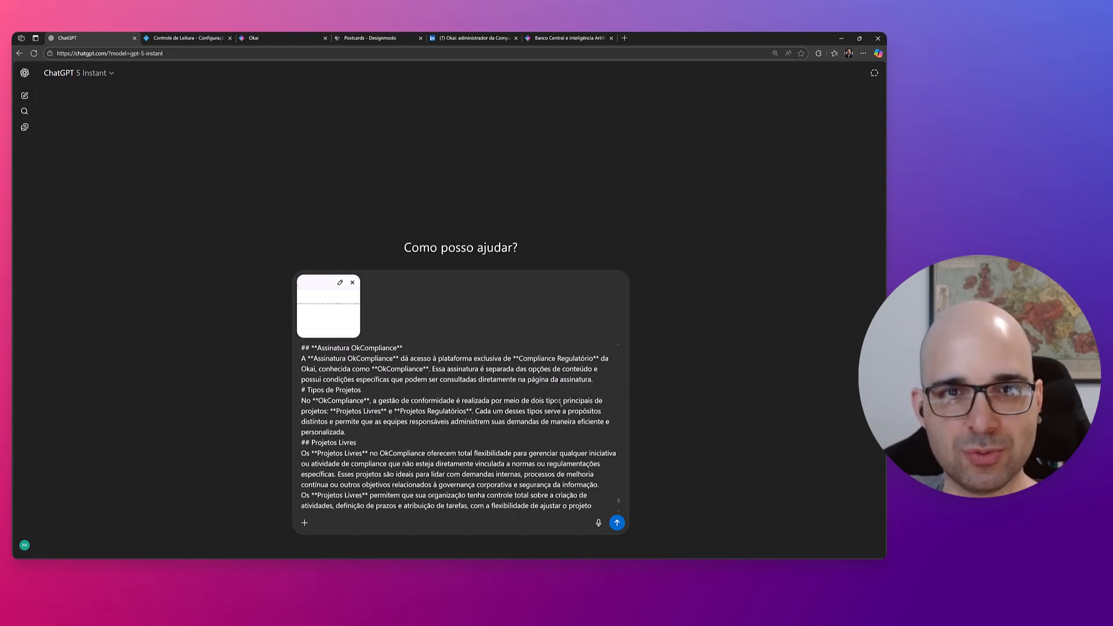
# - Review the assembled prompt from the product documentation to the pasted article and send it
pyautogui.scroll(2, 558, 404)
pyautogui.scroll(3, 385, 430)
pyautogui.scroll(-8, 391, 435)
pyautogui.scroll(-6, 397, 439)
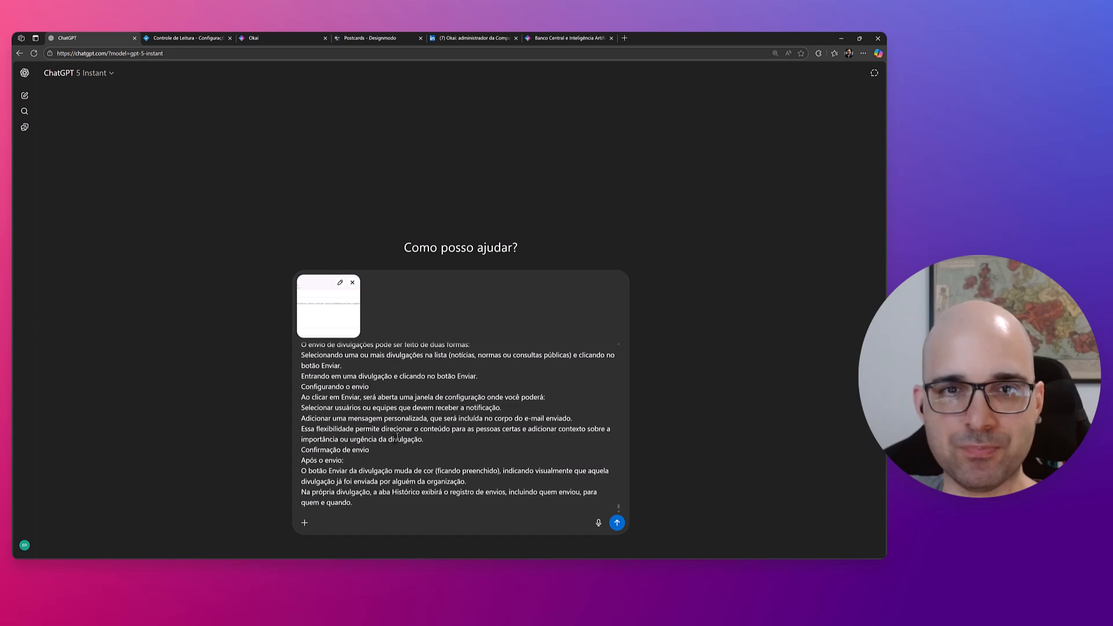
pyautogui.scroll(6, 388, 447)
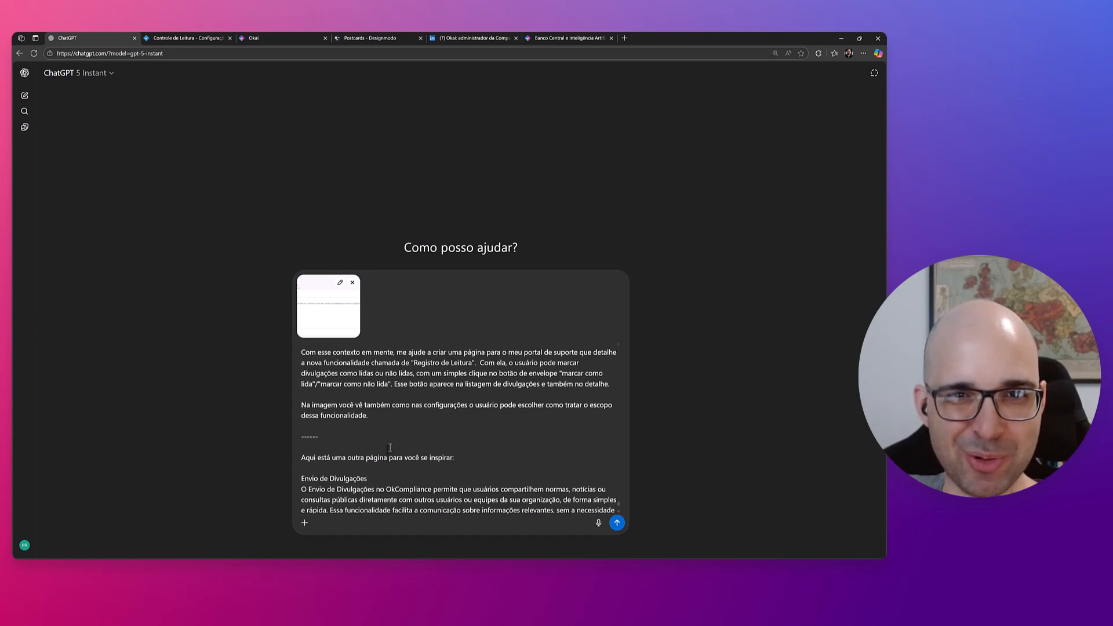
pyautogui.scroll(3, 392, 449)
pyautogui.scroll(-9, 393, 450)
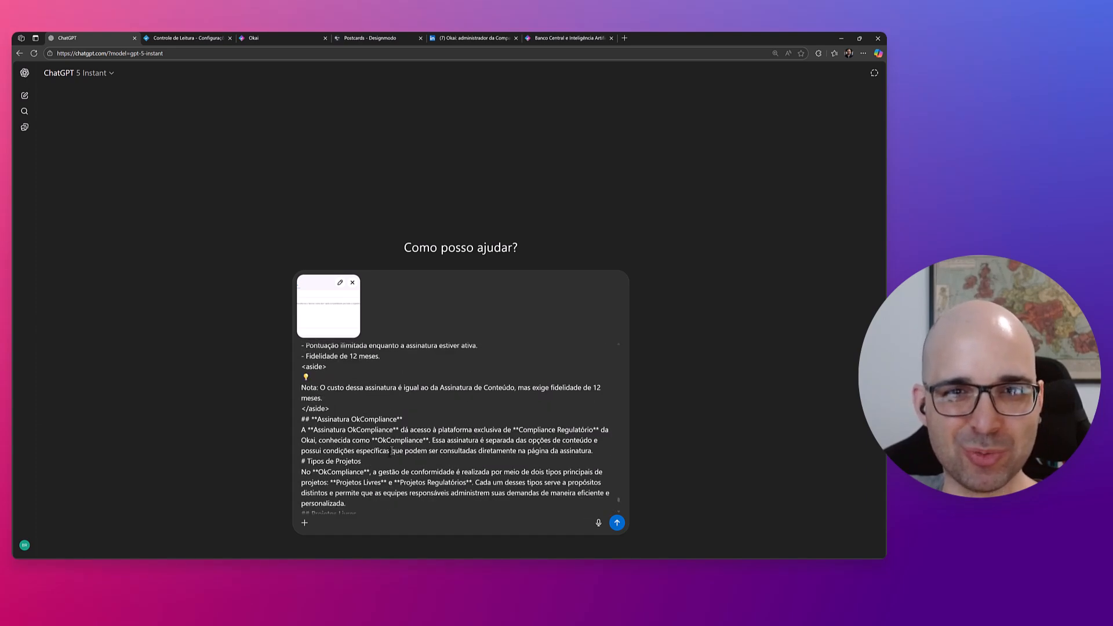
pyautogui.scroll(3, 388, 460)
pyautogui.scroll(-3, 388, 460)
pyautogui.click(617, 524)
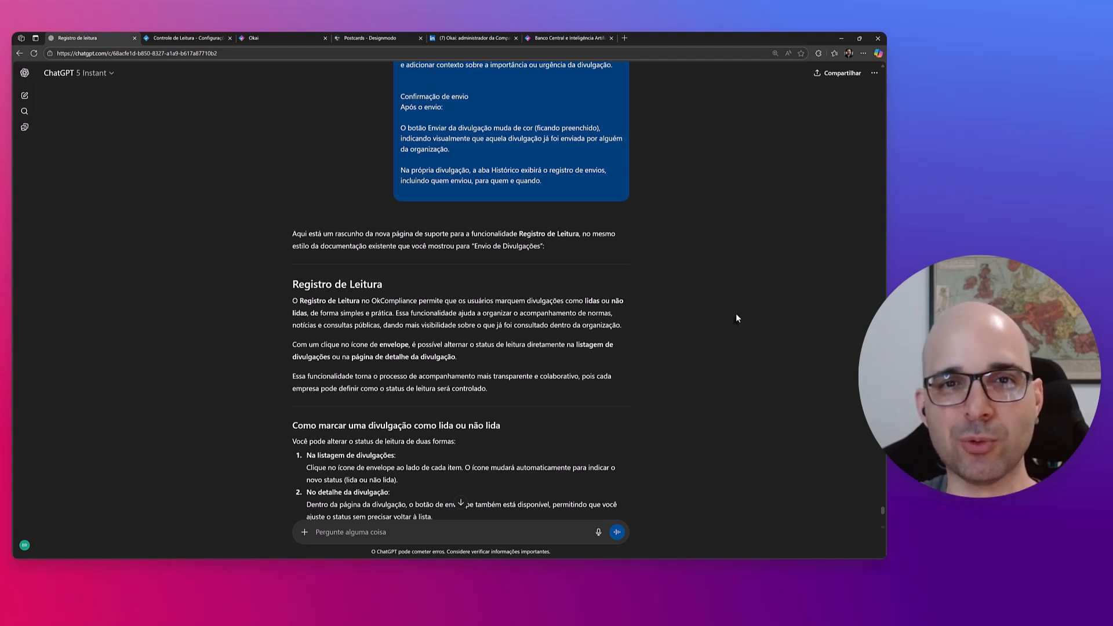
# - Read through the generated Registro de Leitura draft, including the scope configuration, Benefícios and Dicas sections
pyautogui.scroll(-1, 739, 317)
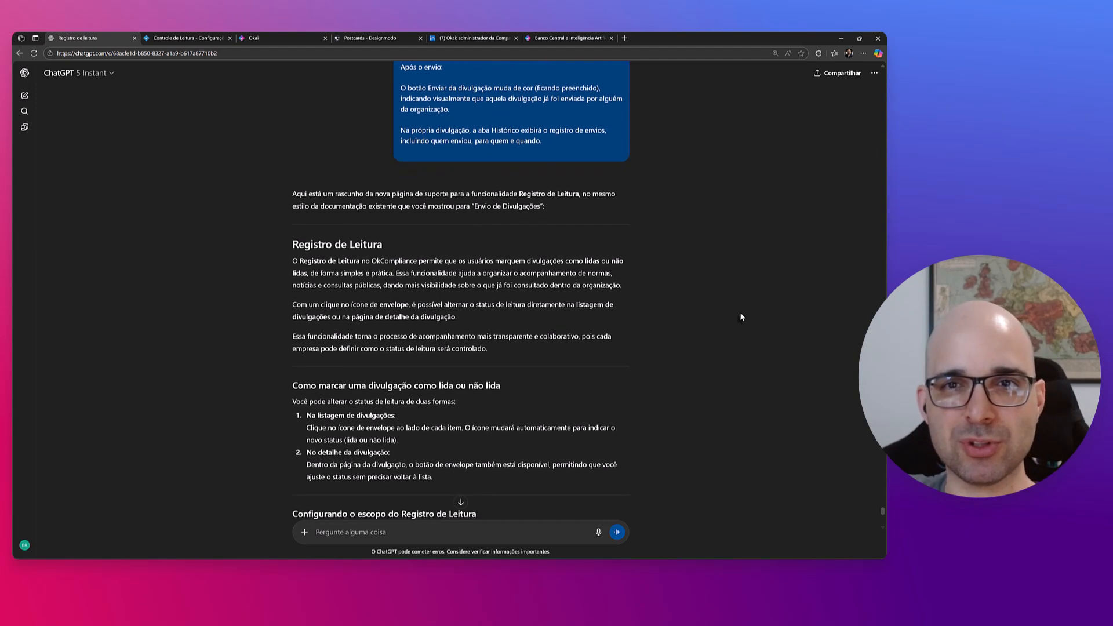
pyautogui.scroll(-2, 741, 318)
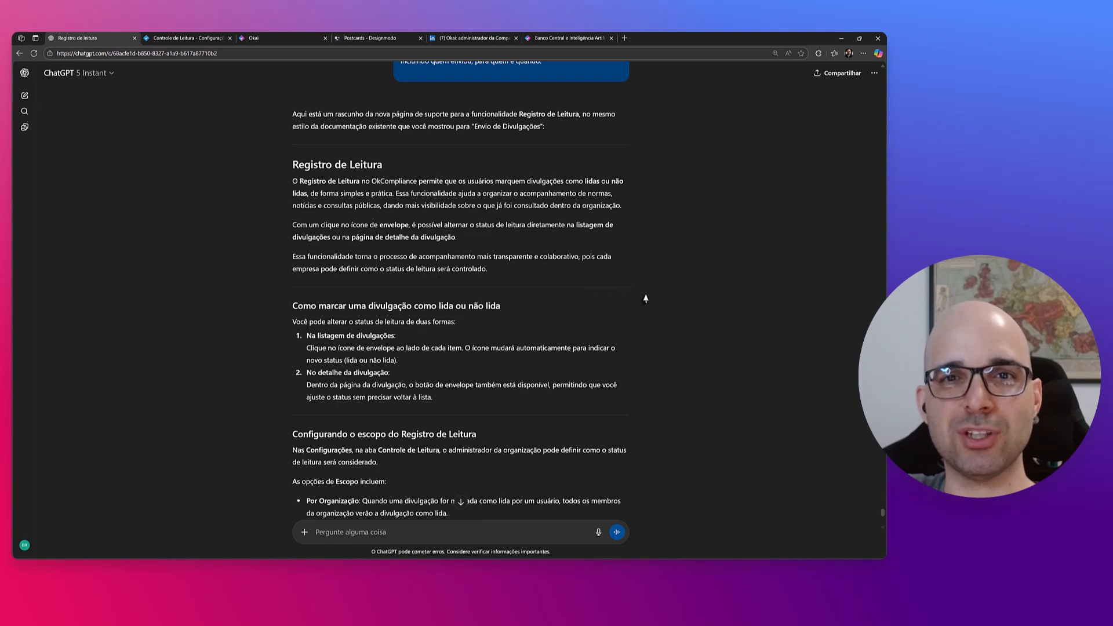
pyautogui.scroll(-4, 646, 298)
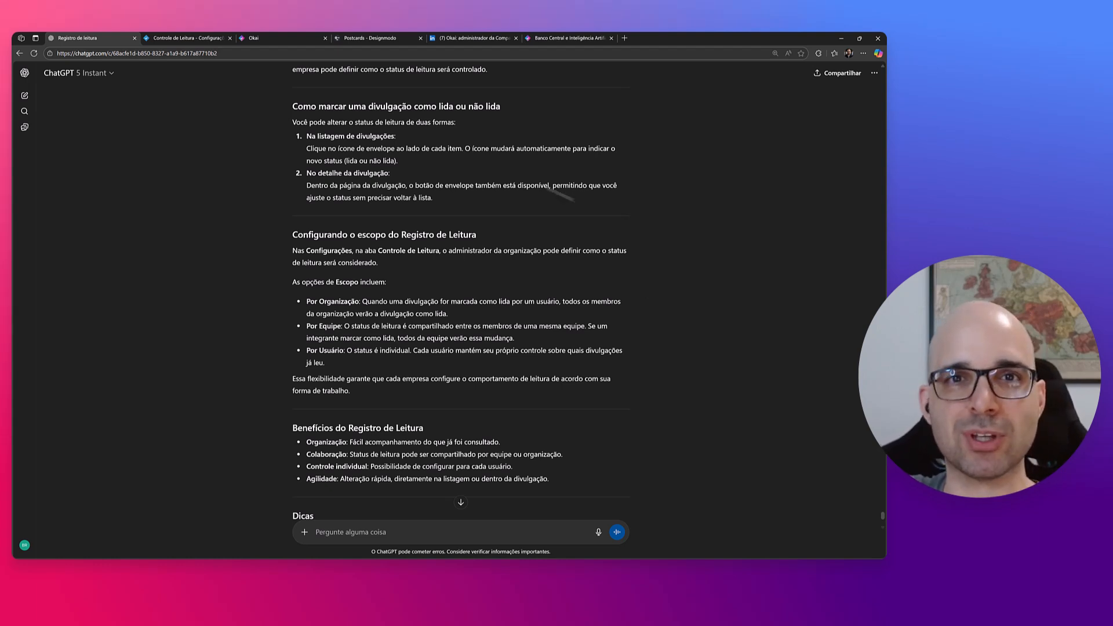
pyautogui.scroll(-3, 341, 240)
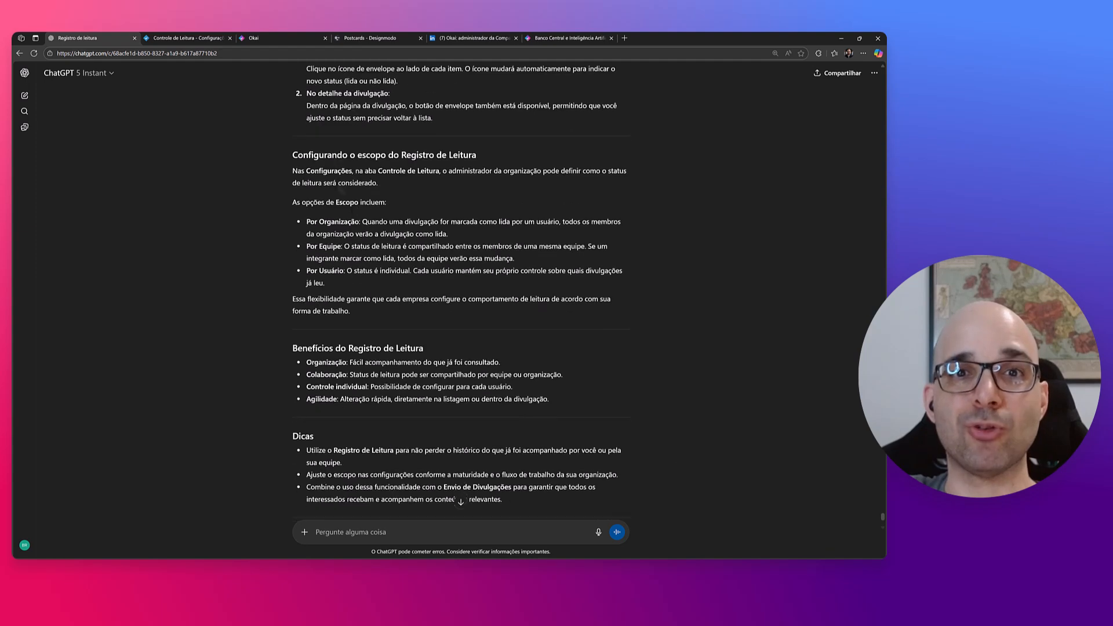
pyautogui.moveTo(291, 268); pyautogui.dragTo(538, 322)
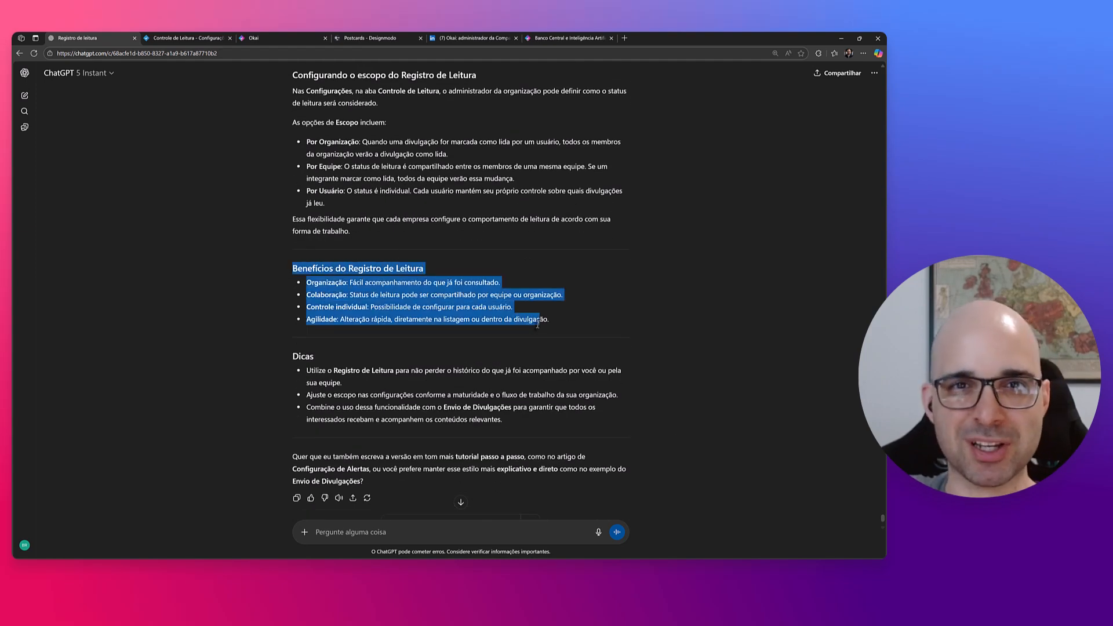
pyautogui.click(433, 312)
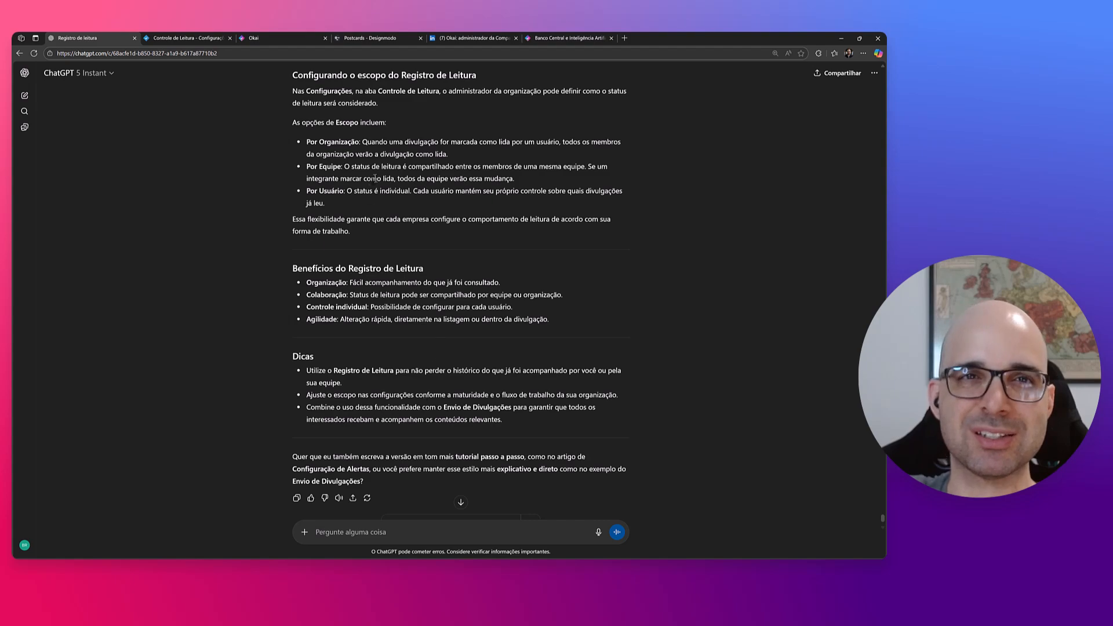
# - Check the structure and illustrations of the published Envio de Divulgações support article for comparison with the generated draft
pyautogui.hotkey('ctrl', 'Tab')
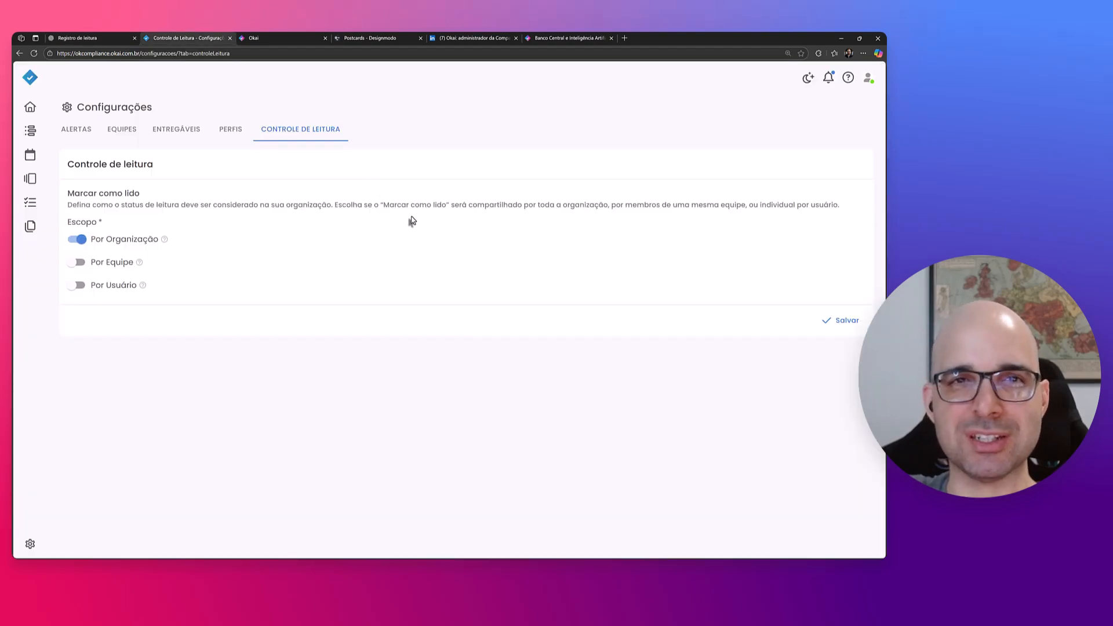
pyautogui.hotkey('ctrl', 'Tab')
pyautogui.click(487, 204)
pyautogui.scroll(-20, 502, 205)
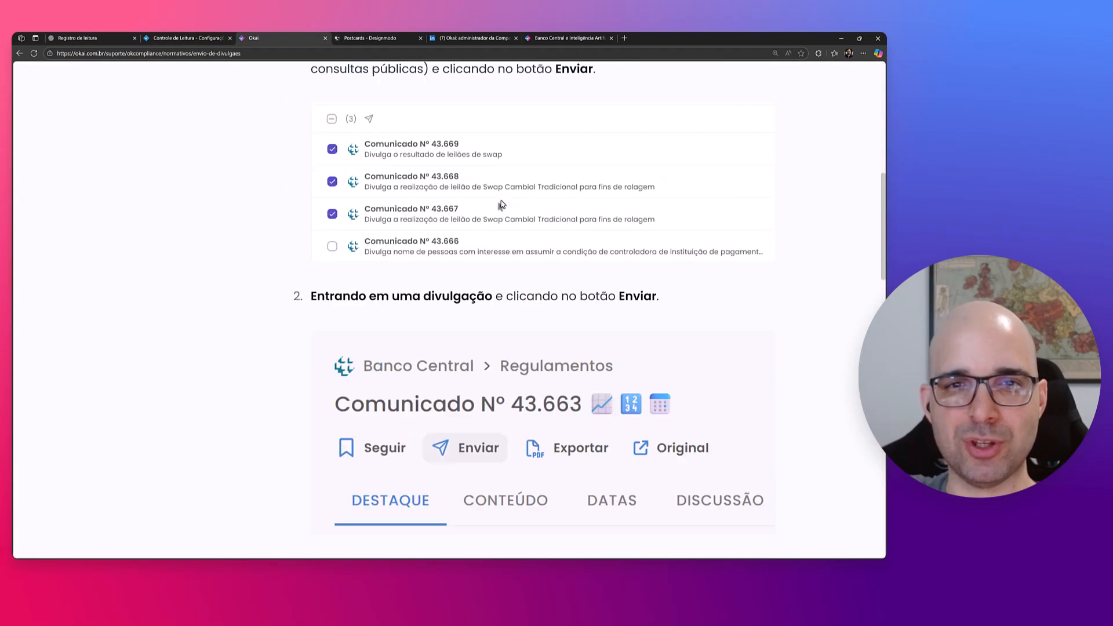
pyautogui.scroll(-9, 502, 205)
pyautogui.scroll(12, 504, 207)
pyautogui.scroll(15, 503, 207)
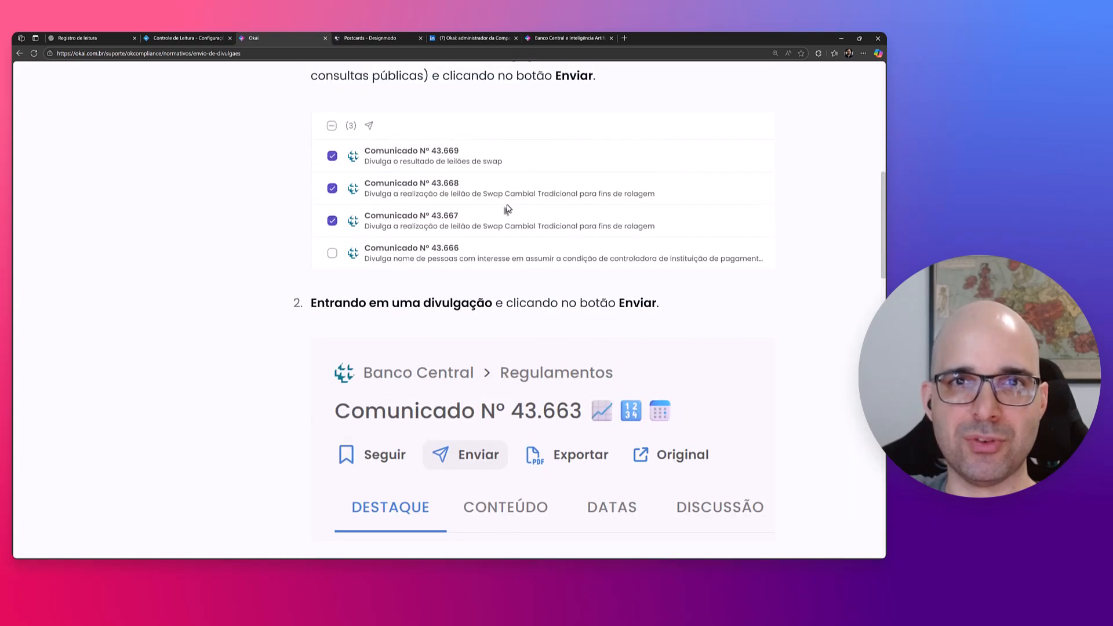
# - Send ChatGPT the request "Siga de forma mais estrita o estilo da minha página de suporte de referencia. Por exemplo, lá eu não tinha Dicas."
pyautogui.hotkey('ctrl', 'shift', 'Tab')
pyautogui.hotkey('ctrl', 'shift', 'Tab')
pyautogui.click(417, 531)
pyautogui.scroll(4, 642, 374)
pyautogui.scroll(-5, 642, 374)
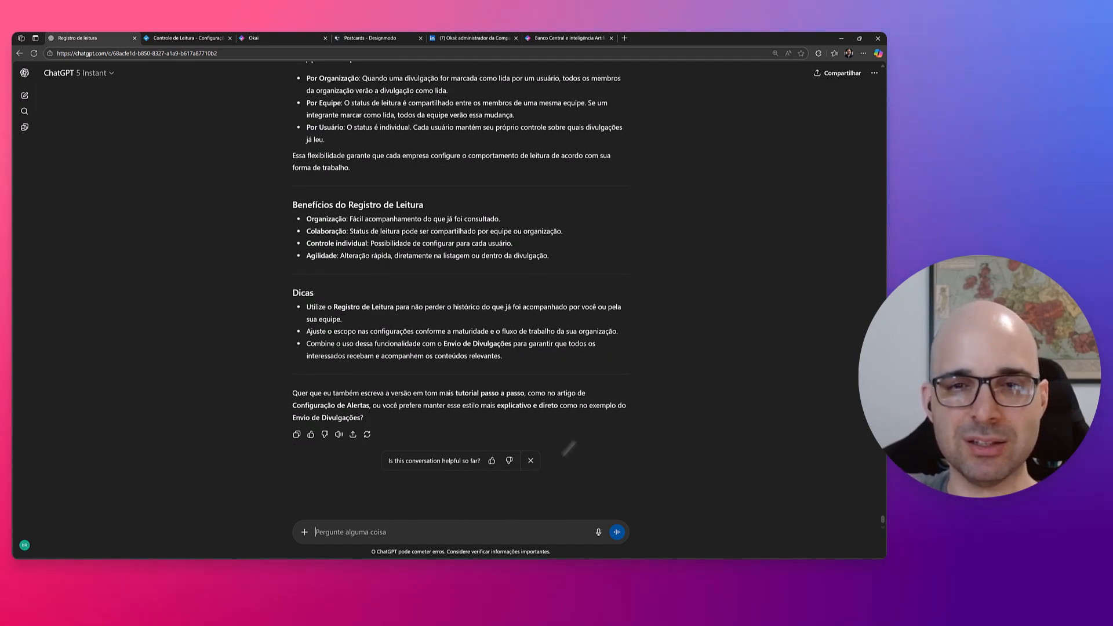
pyautogui.write('Siga de forma mai')
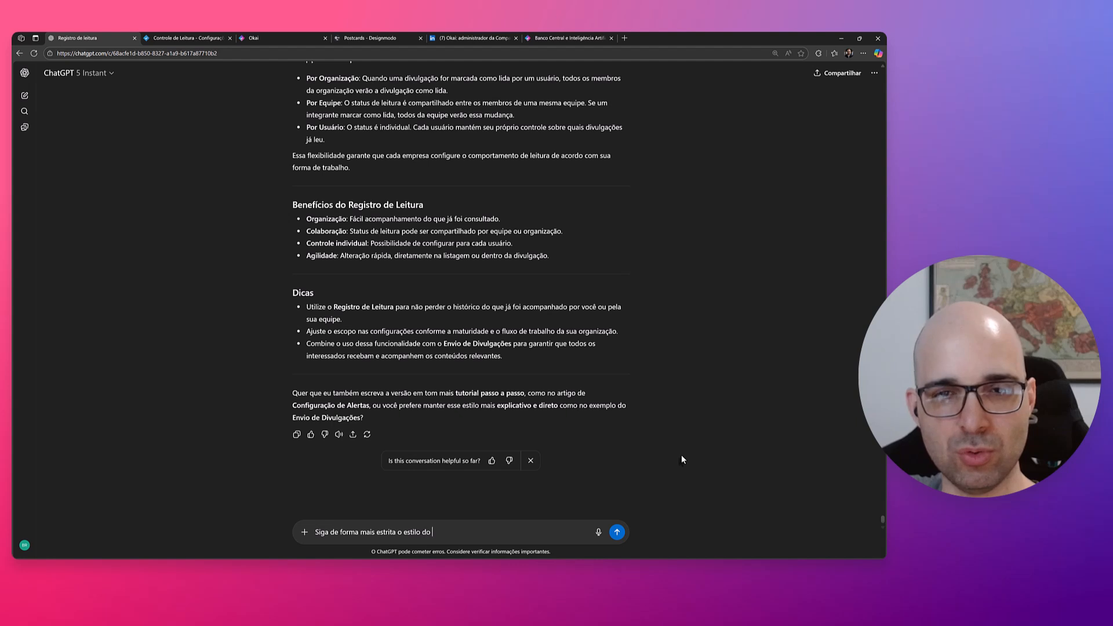
pyautogui.write('s estrita o estilo da minha página ')
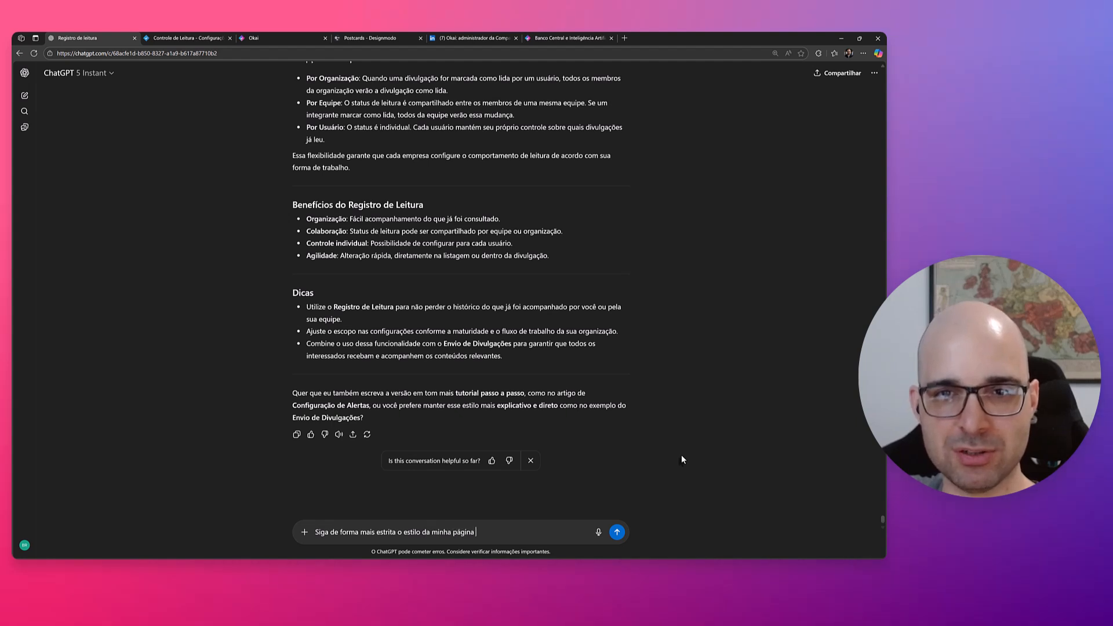
pyautogui.write('de suporte de refer')
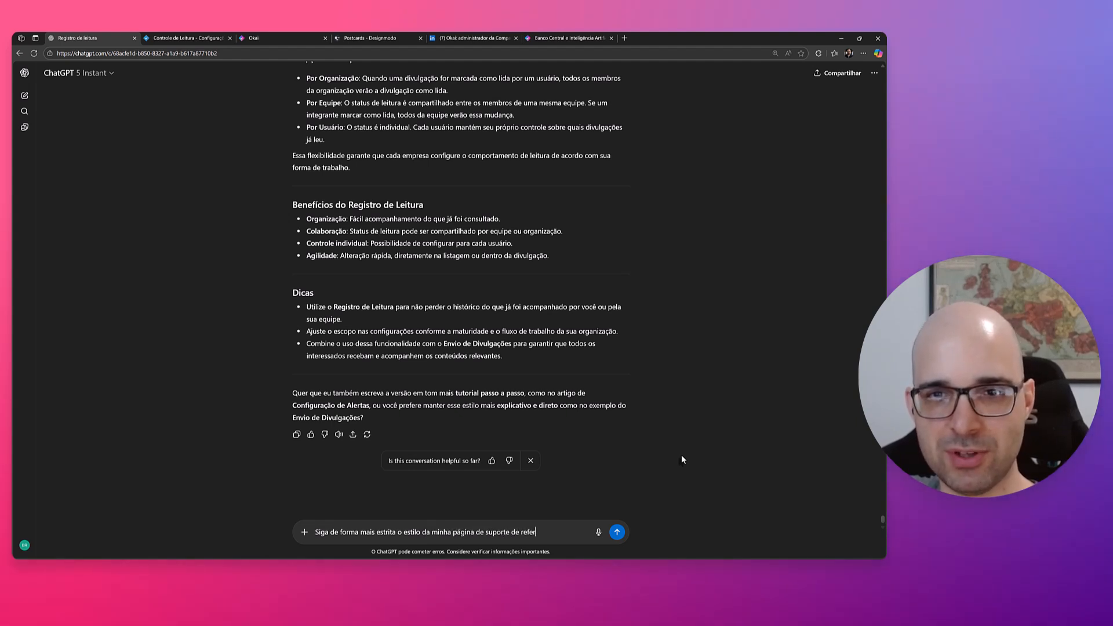
pyautogui.write('encia. Por exe')
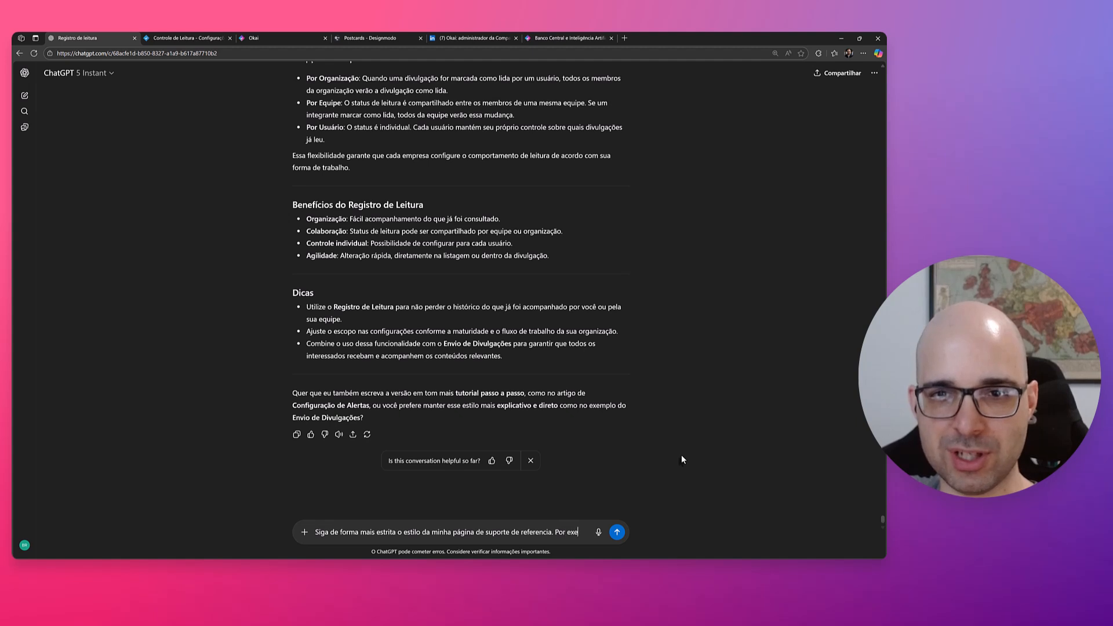
pyautogui.write('mplo, lá eu não tinha Dicas.')
pyautogui.press('Return')
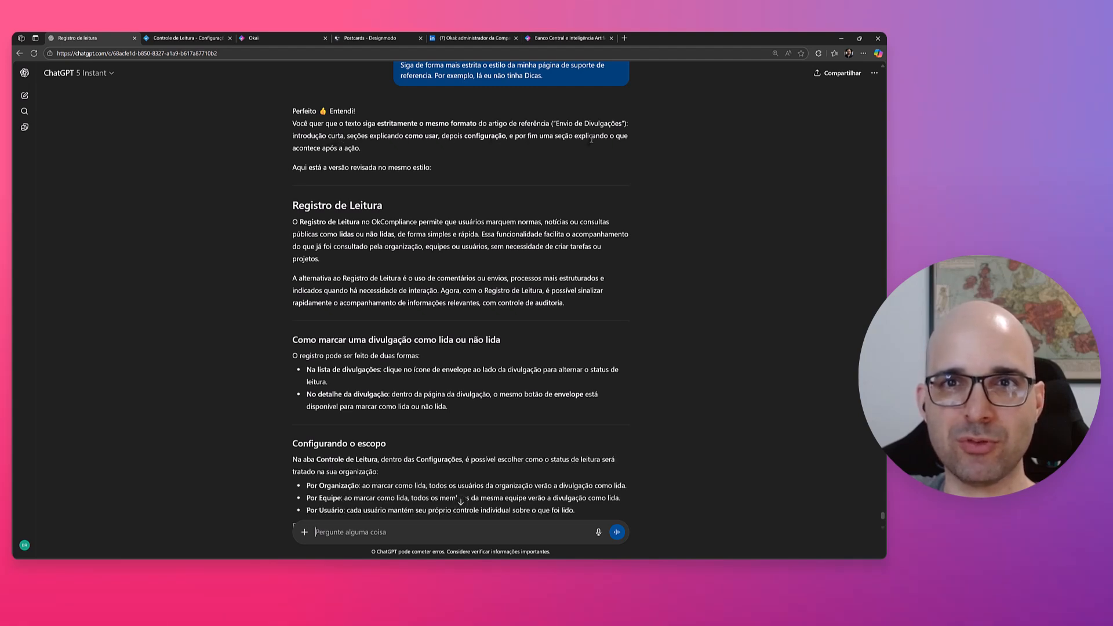
# - Read through the revised Registro de Leitura draft, covering the marking instructions, scope options and Confirmação de leitura section
pyautogui.scroll(-5, 682, 217)
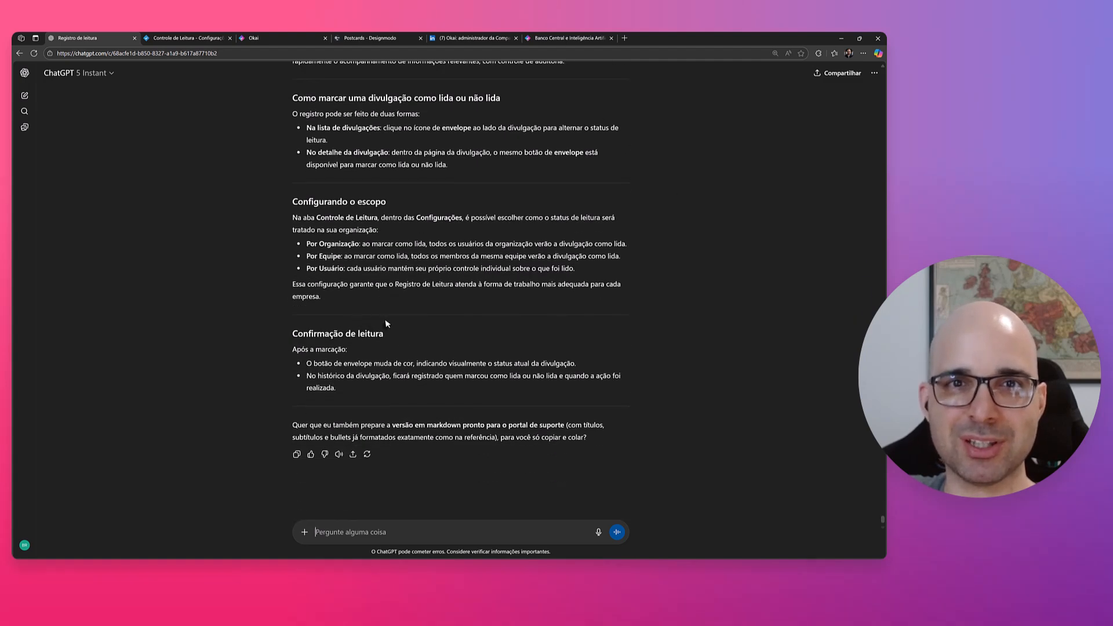
pyautogui.scroll(3, 386, 319)
pyautogui.moveTo(294, 193); pyautogui.dragTo(449, 257)
pyautogui.moveTo(370, 282); pyautogui.dragTo(371, 298)
pyautogui.click(316, 321)
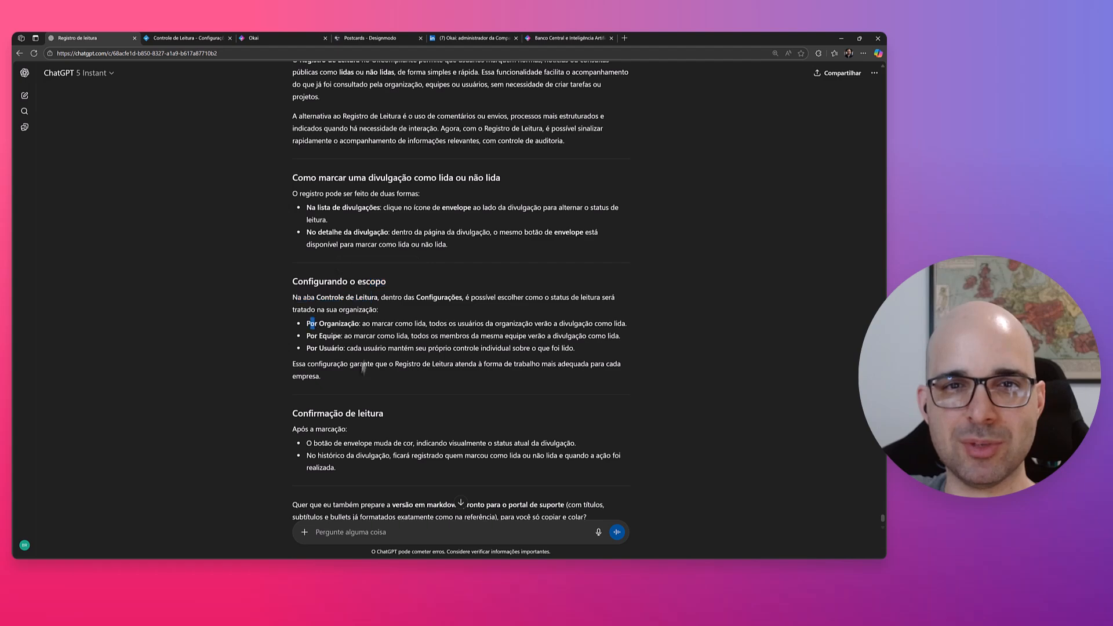
pyautogui.scroll(-2, 313, 278)
pyautogui.moveTo(308, 244); pyautogui.dragTo(575, 269)
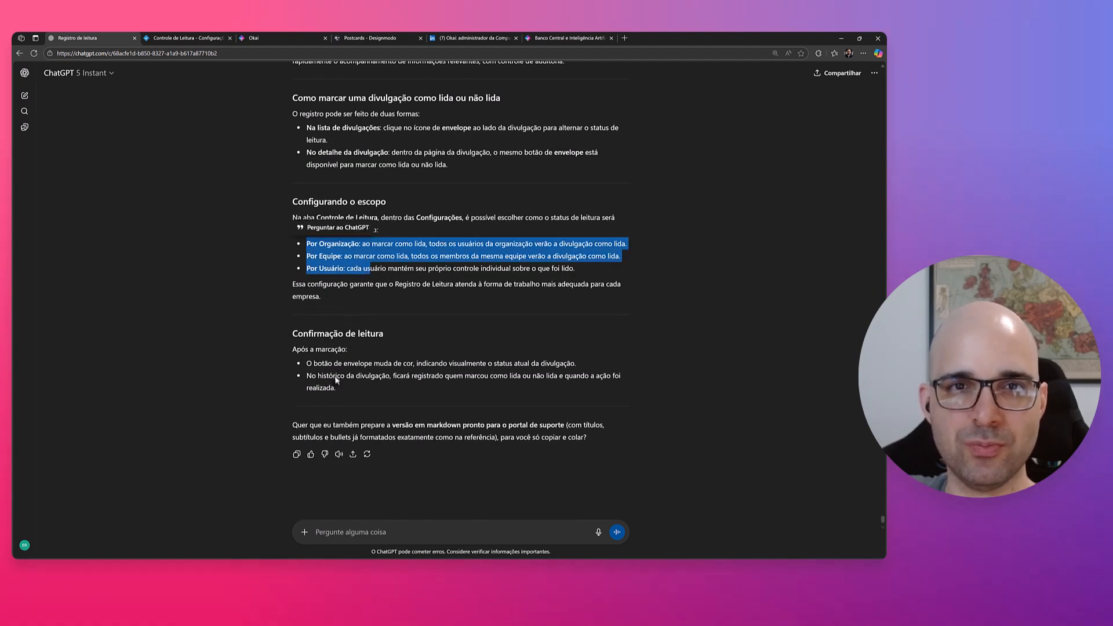
pyautogui.moveTo(313, 363); pyautogui.dragTo(336, 388)
pyautogui.click(684, 329)
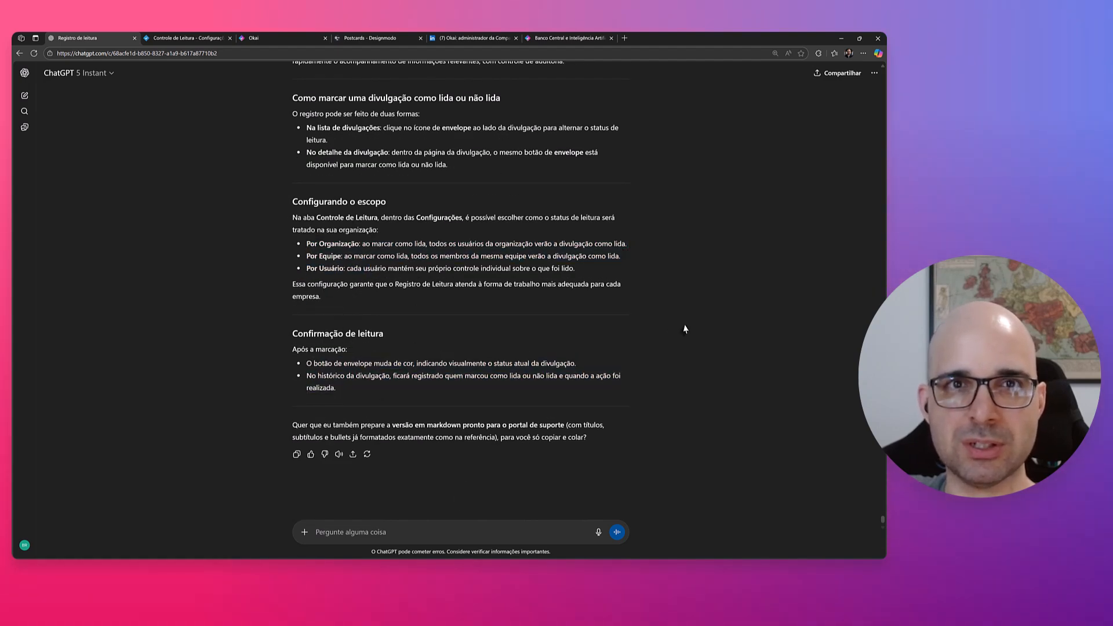
# - Compare the sections of the Envio de Divulgações article, from Como enviar uma divulgação to Confirmação de envio, with the revised draft
pyautogui.hotkey('ctrl', 'Tab')
pyautogui.hotkey('ctrl', 'Tab')
pyautogui.scroll(-15, 628, 331)
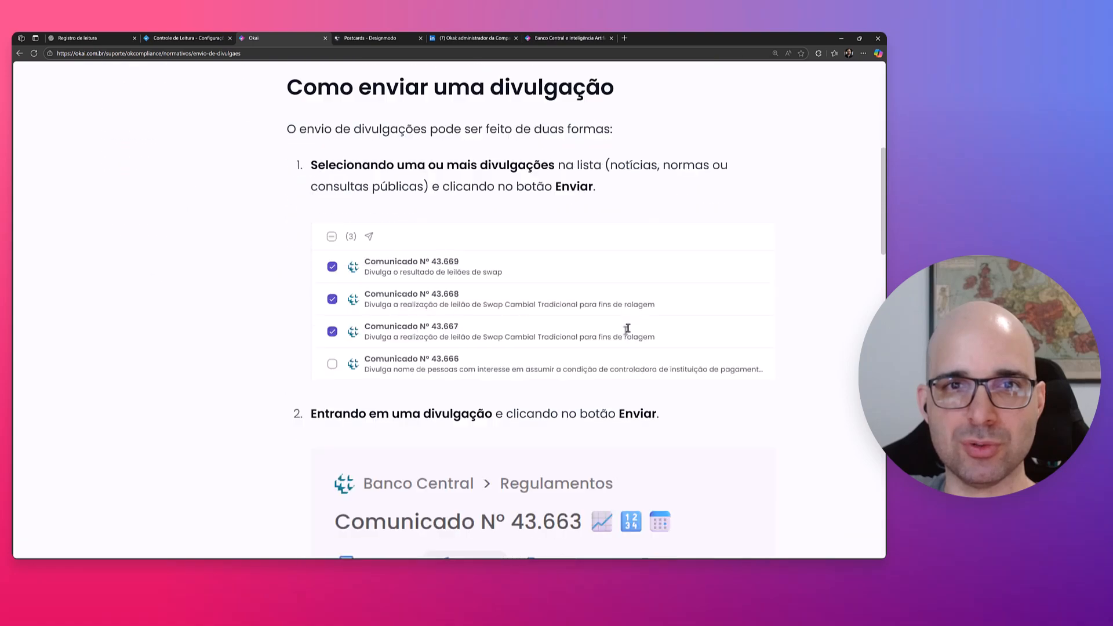
pyautogui.scroll(-2, 628, 329)
pyautogui.scroll(2, 628, 329)
pyautogui.scroll(-5, 469, 269)
pyautogui.scroll(-2, 469, 268)
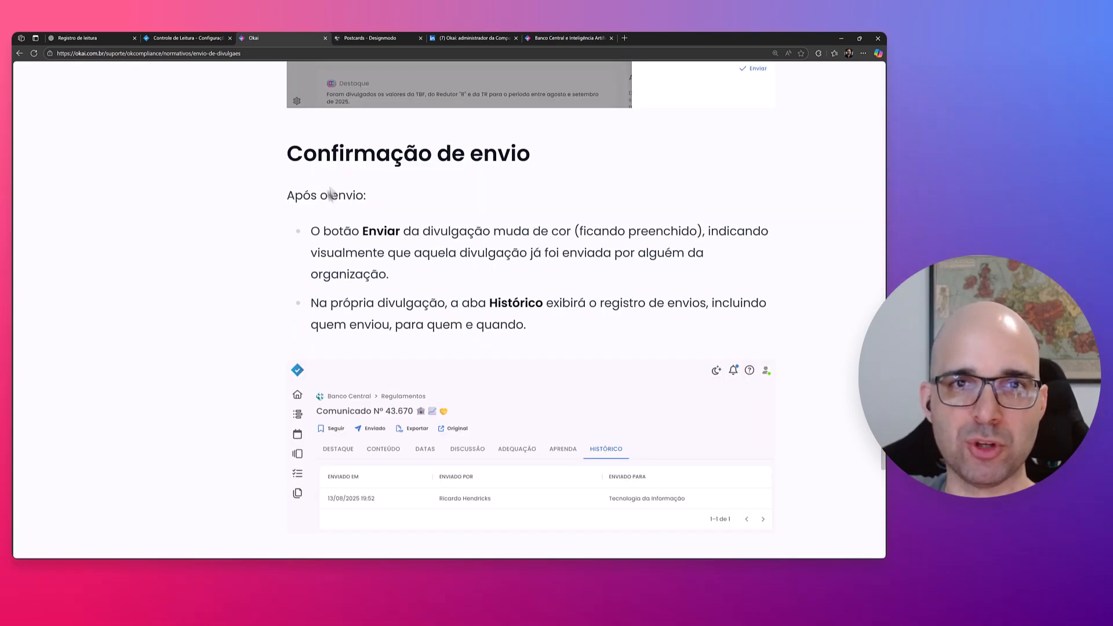
pyautogui.scroll(-3, 574, 325)
pyautogui.scroll(3, 572, 321)
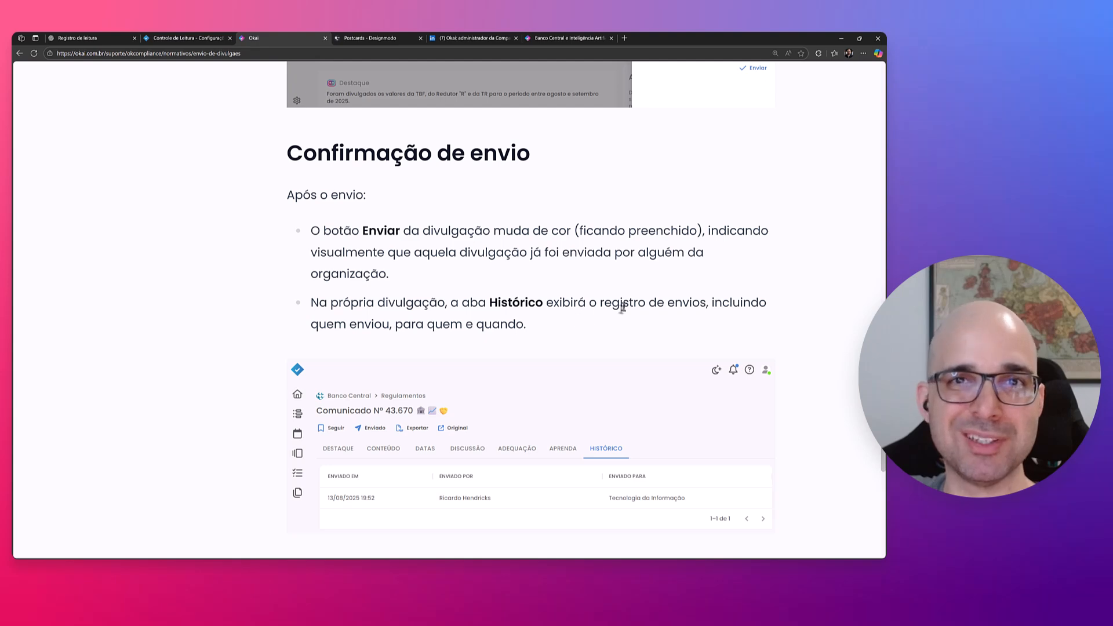
pyautogui.scroll(6, 775, 268)
pyautogui.scroll(15, 792, 267)
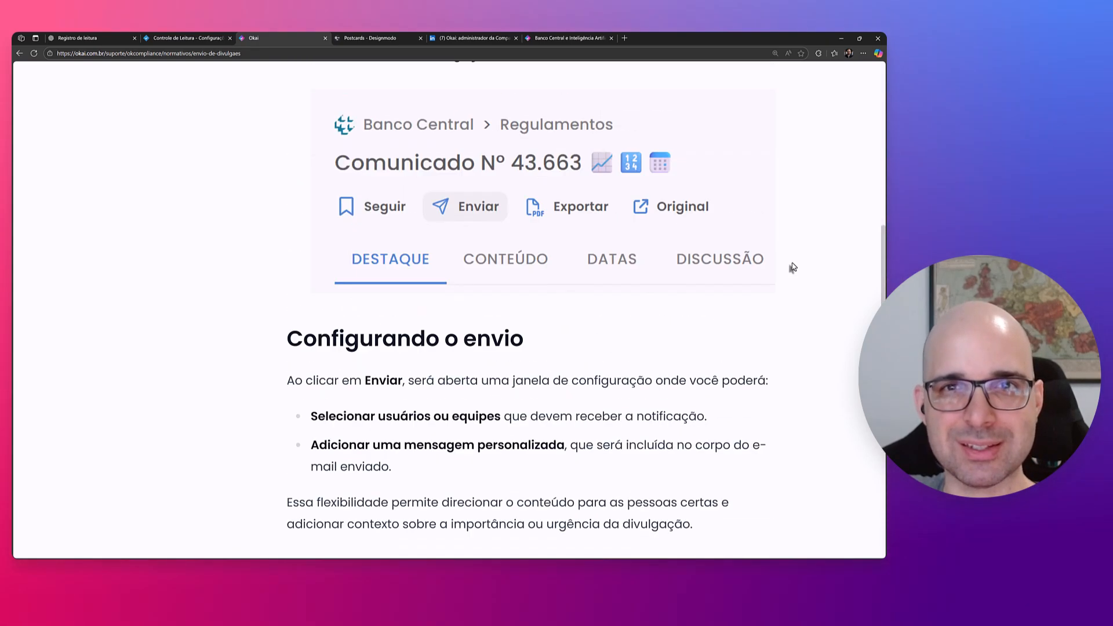
pyautogui.scroll(9, 794, 268)
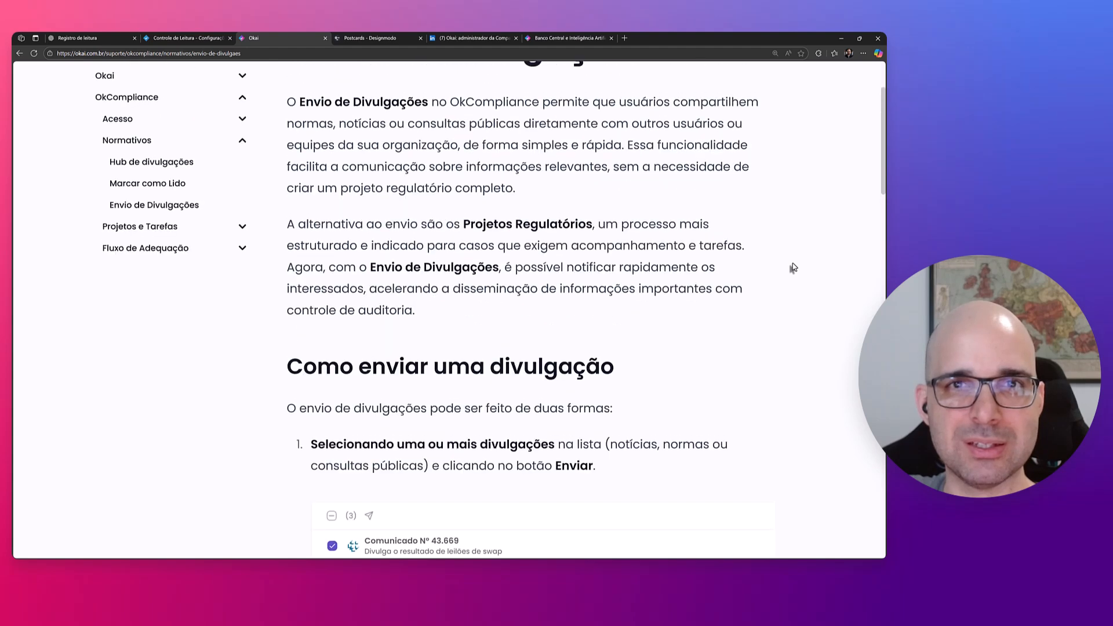
# - Return to ChatGPT and recheck the revised Registro de Leitura page from its introduction to its end
pyautogui.hotkey('ctrl', 'shift', 'Tab')
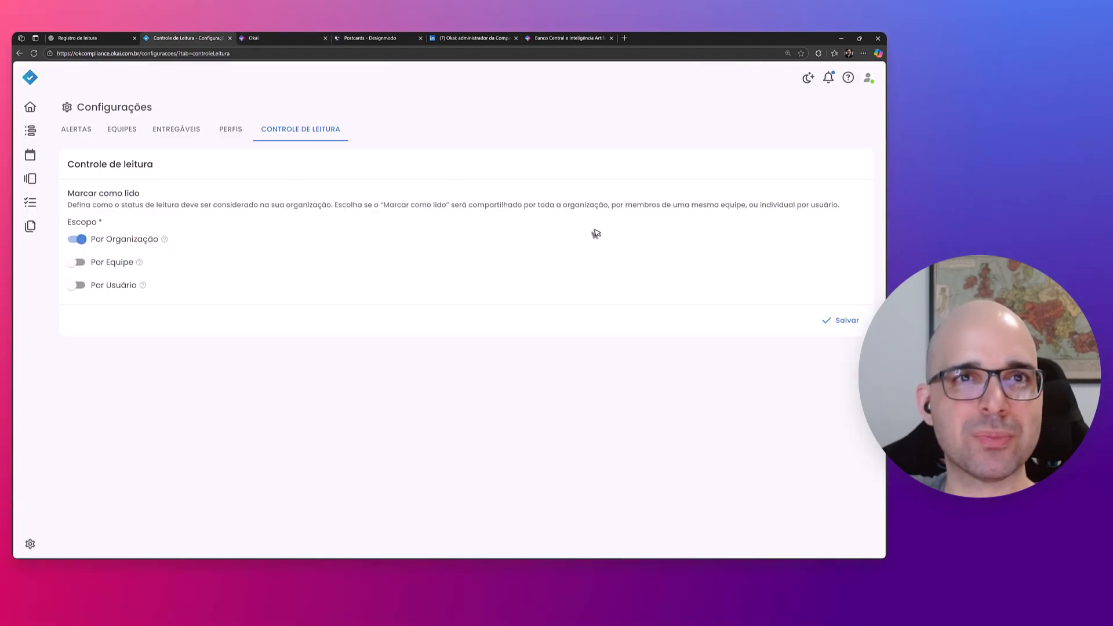
pyautogui.hotkey('ctrl', 'shift', 'Tab')
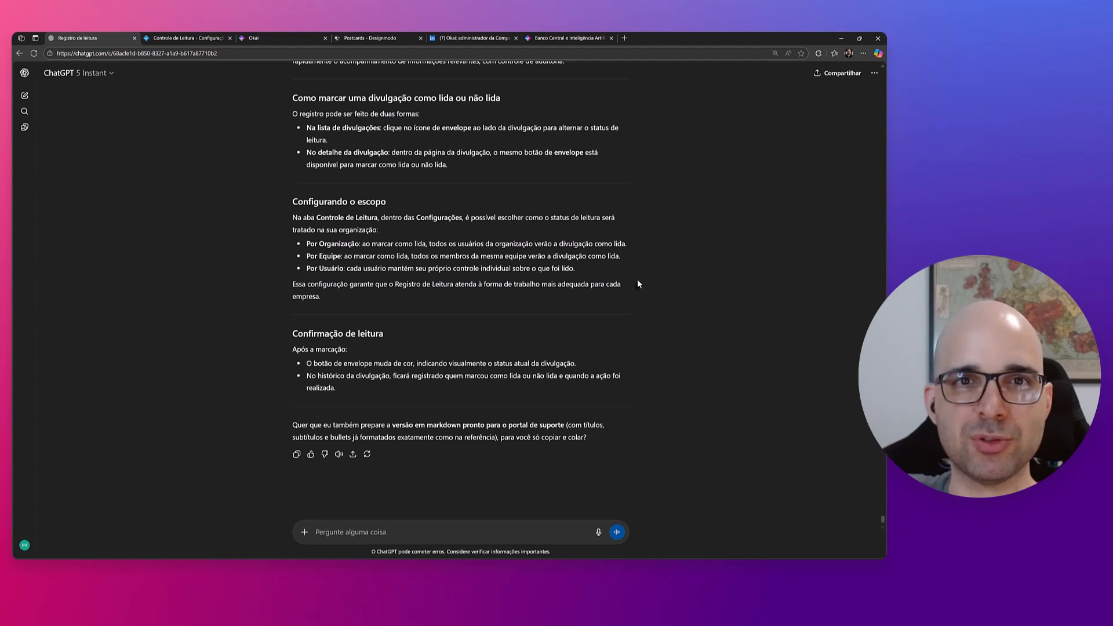
pyautogui.scroll(4, 638, 284)
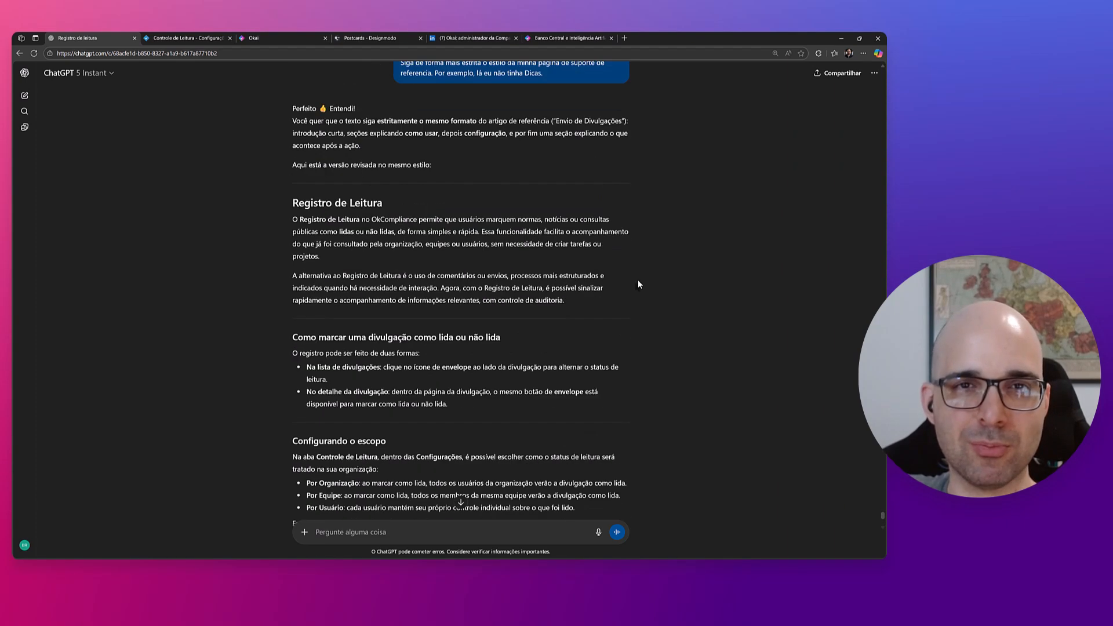
pyautogui.scroll(-4, 638, 281)
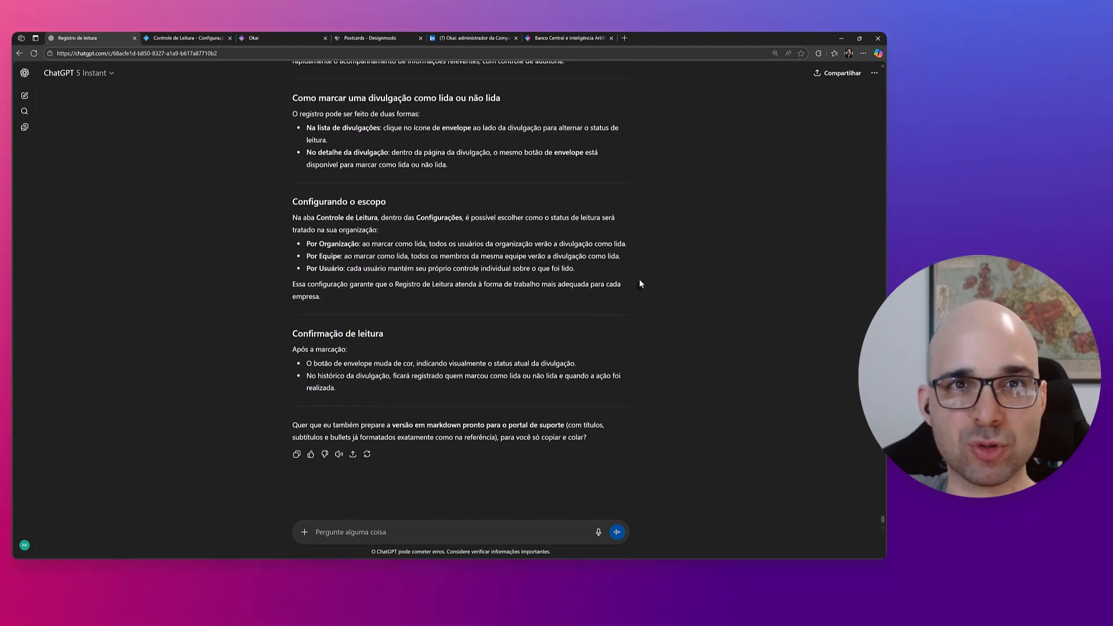
# - Close the Envio de Divulgações article and attach a screenshot of the upper part of the Postcards newsletter to the ChatGPT prompt
pyautogui.hotkey('ctrl', 'Tab')
pyautogui.hotkey('ctrl', 'Tab')
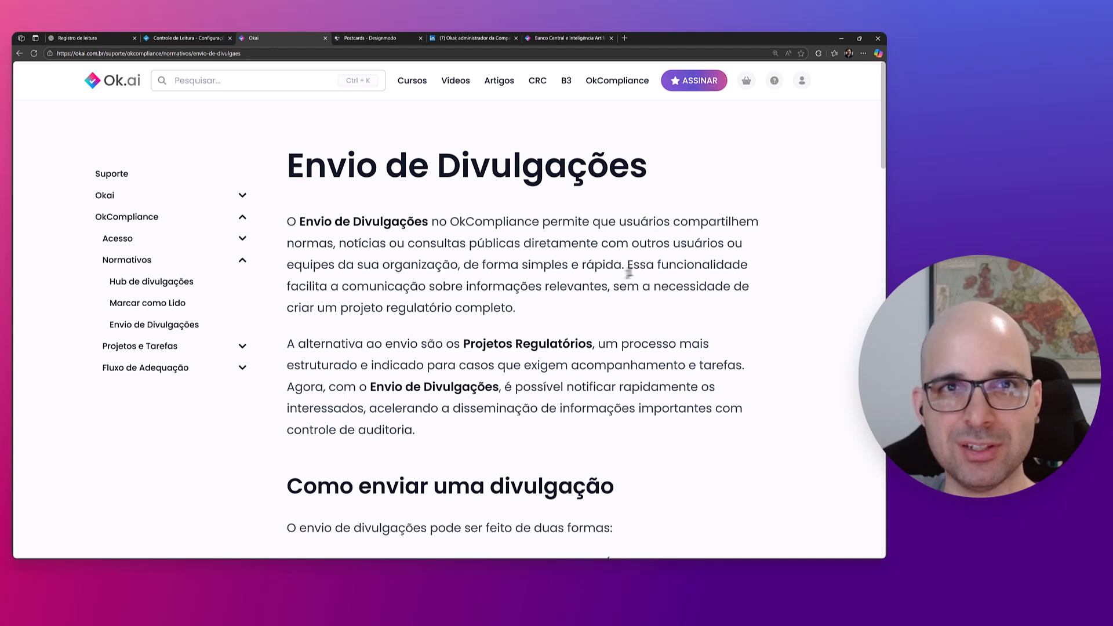
pyautogui.hotkey('ctrl', 'w')
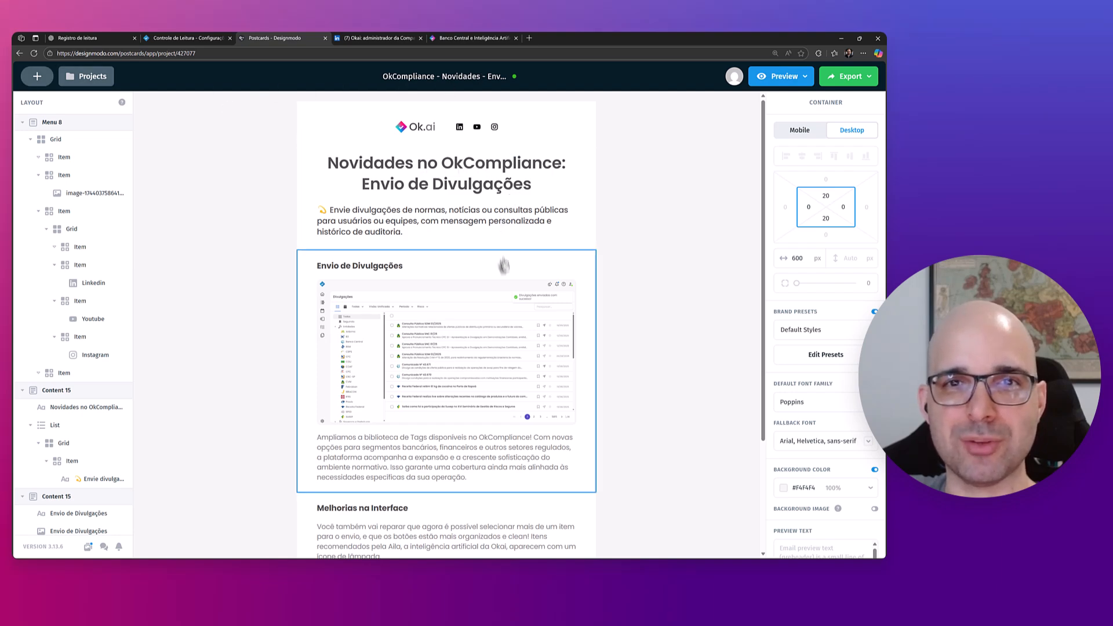
pyautogui.scroll(-3, 667, 216)
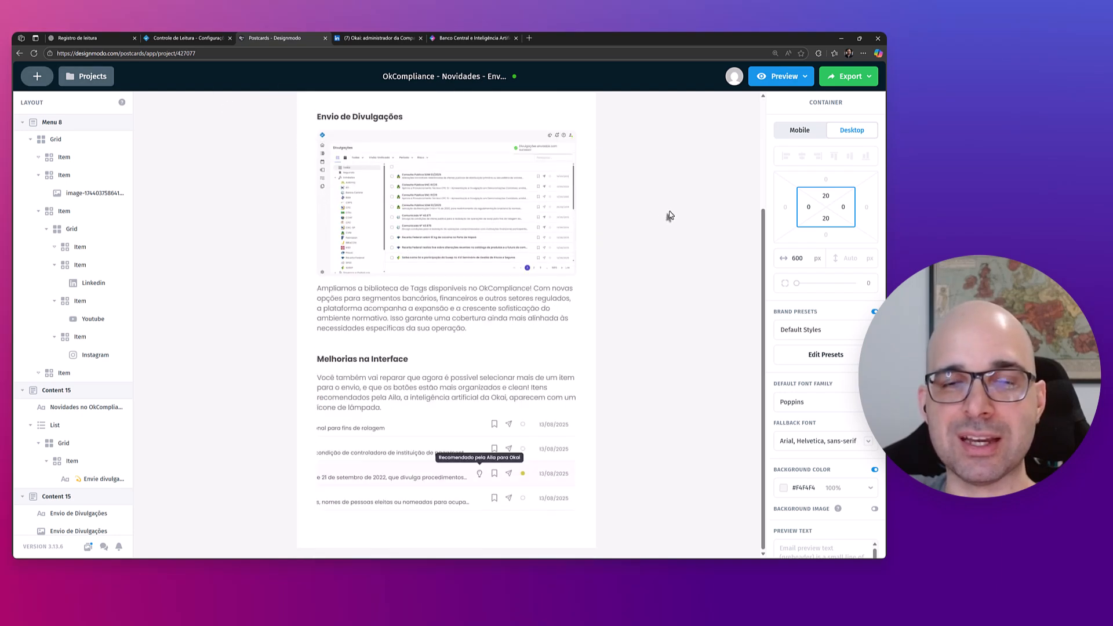
pyautogui.scroll(3, 669, 216)
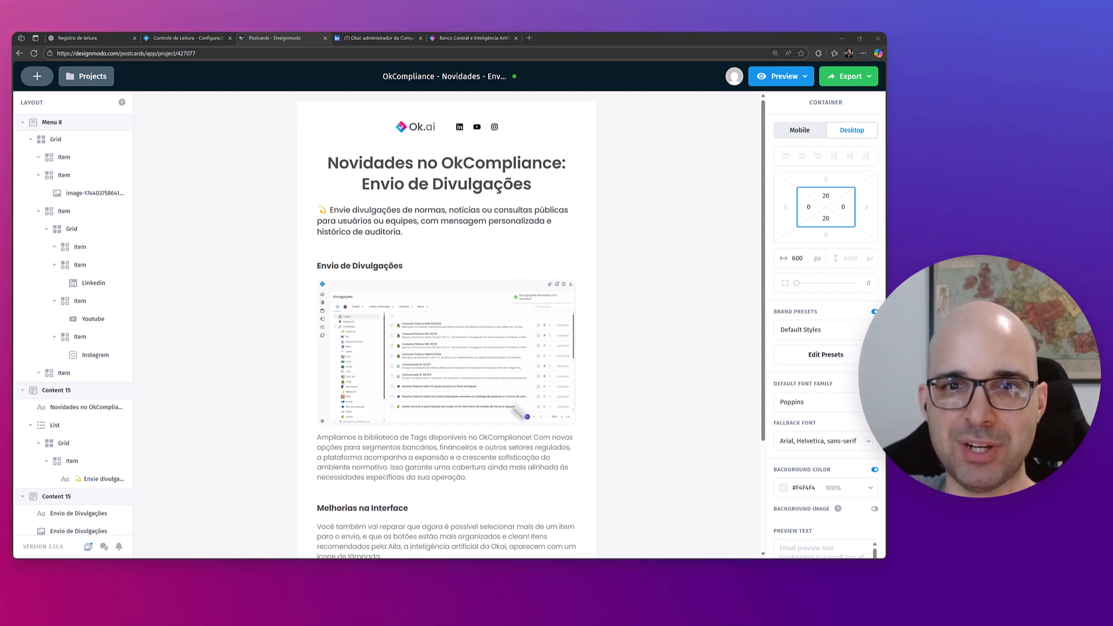
pyautogui.click(79, 38)
pyautogui.hotkey('ctrl', 'v')
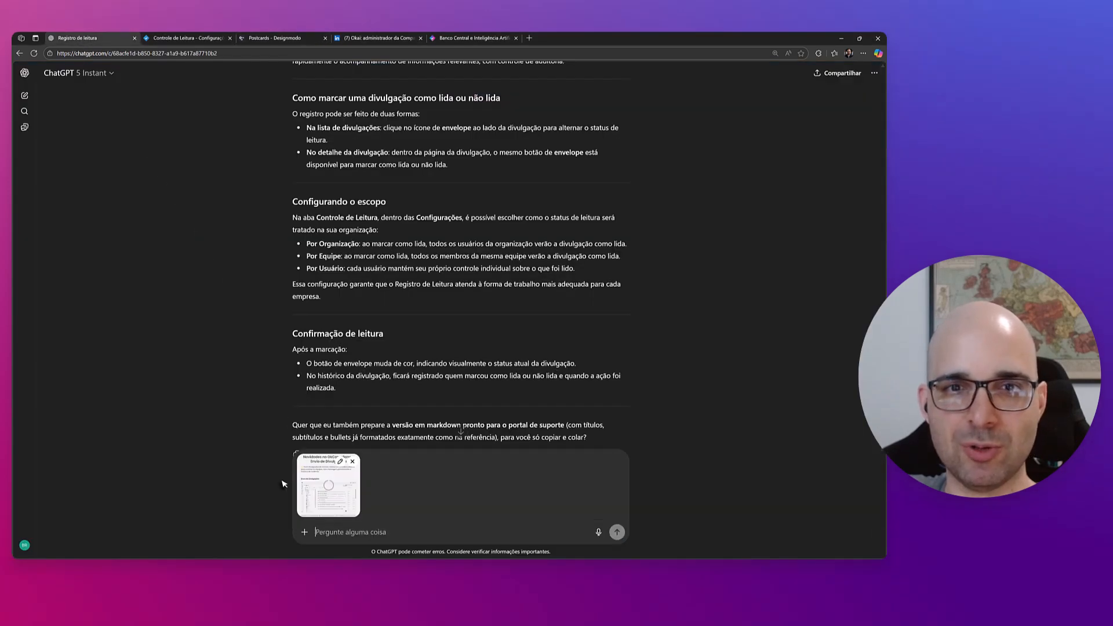
# - Capture the lower part of the Postcards newsletter, including Melhorias na Interface, and attach it as a second image in ChatGPT
pyautogui.hotkey('ctrl', 'Tab')
pyautogui.hotkey('ctrl', 'Tab')
pyautogui.scroll(-5, 380, 380)
pyautogui.scroll(5, 382, 382)
pyautogui.scroll(-3, 382, 382)
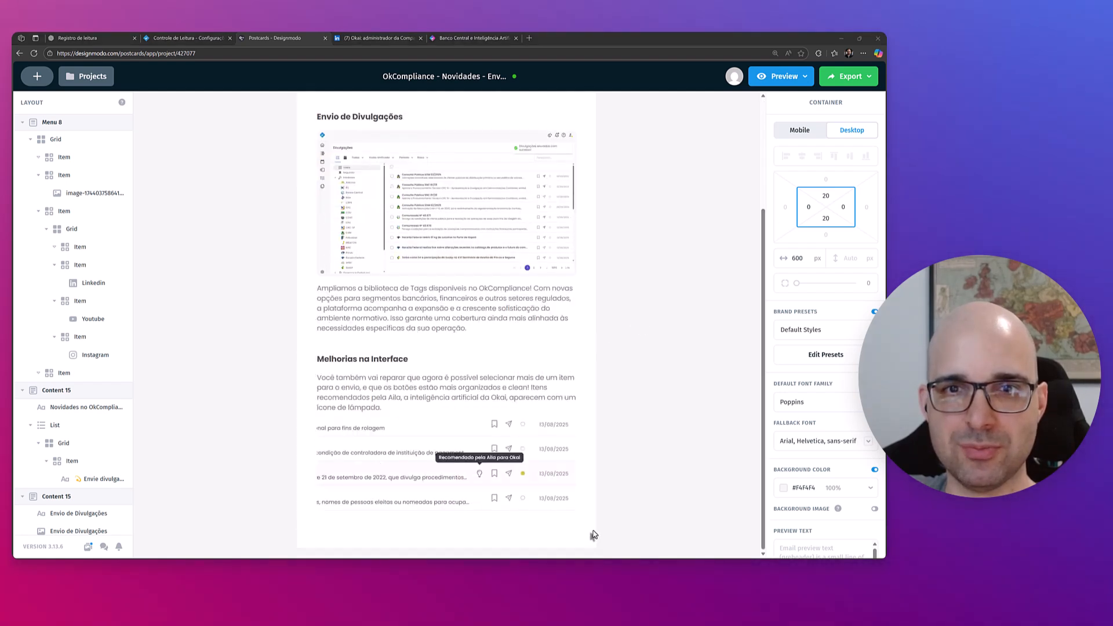
pyautogui.hotkey('ctrl', 'shift', 'Tab')
pyautogui.hotkey('ctrl', 'shift', 'Tab')
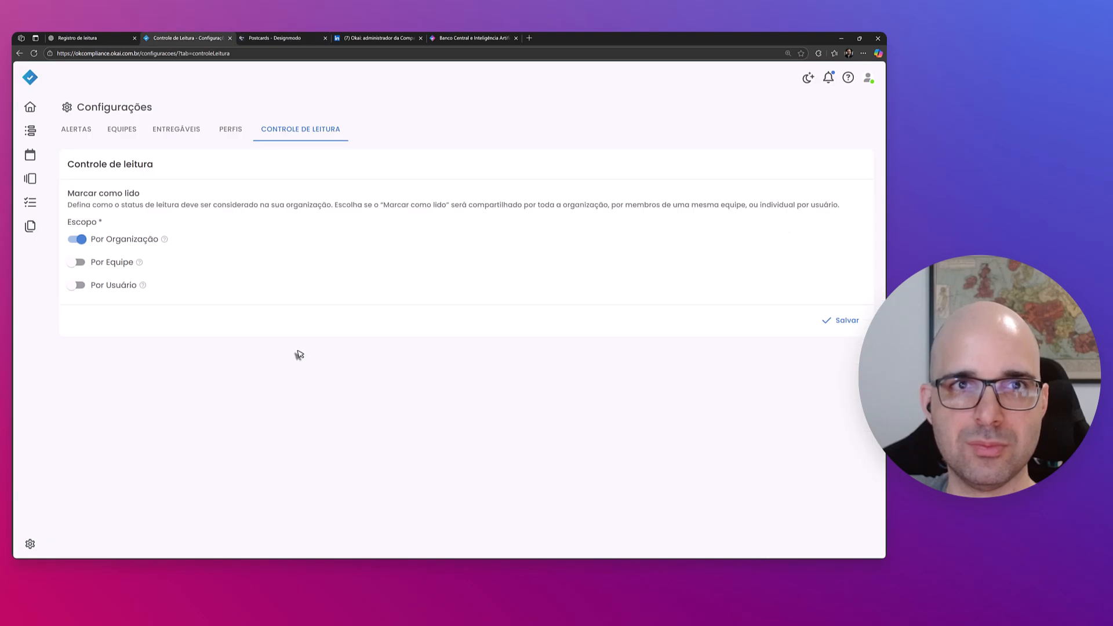
pyautogui.hotkey('ctrl', 'v')
# - Send the prompt "Agora crie o argumento para o meu e-mail de atualização dos usuários. Siga novamente a estrutura mais próxima possível do que já tenho."
pyautogui.write('Ag')
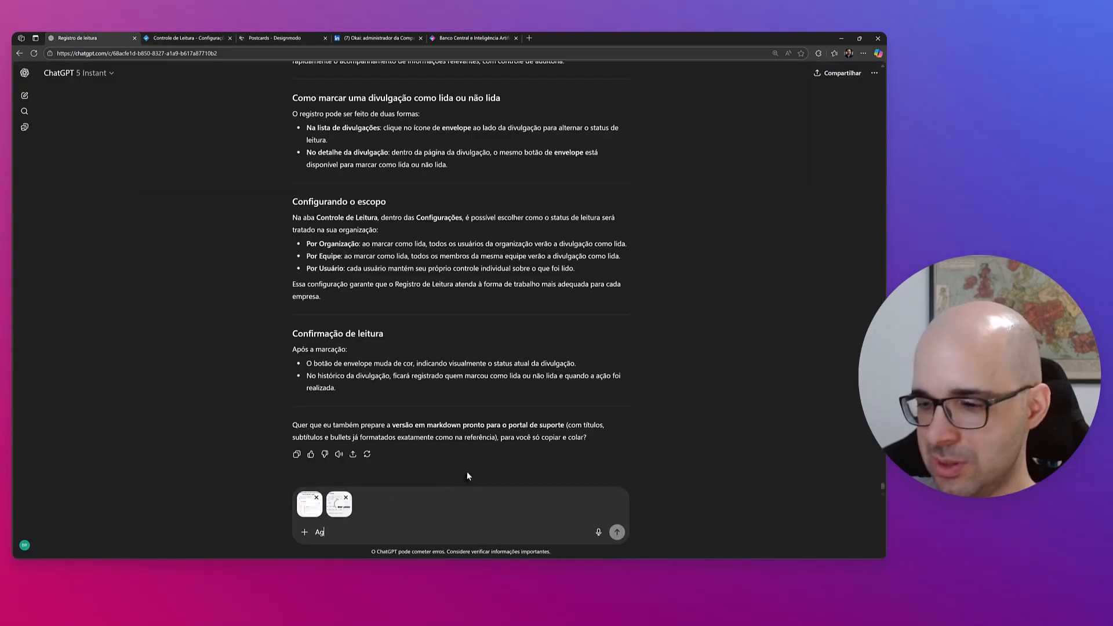
pyautogui.write('ora crie o ar')
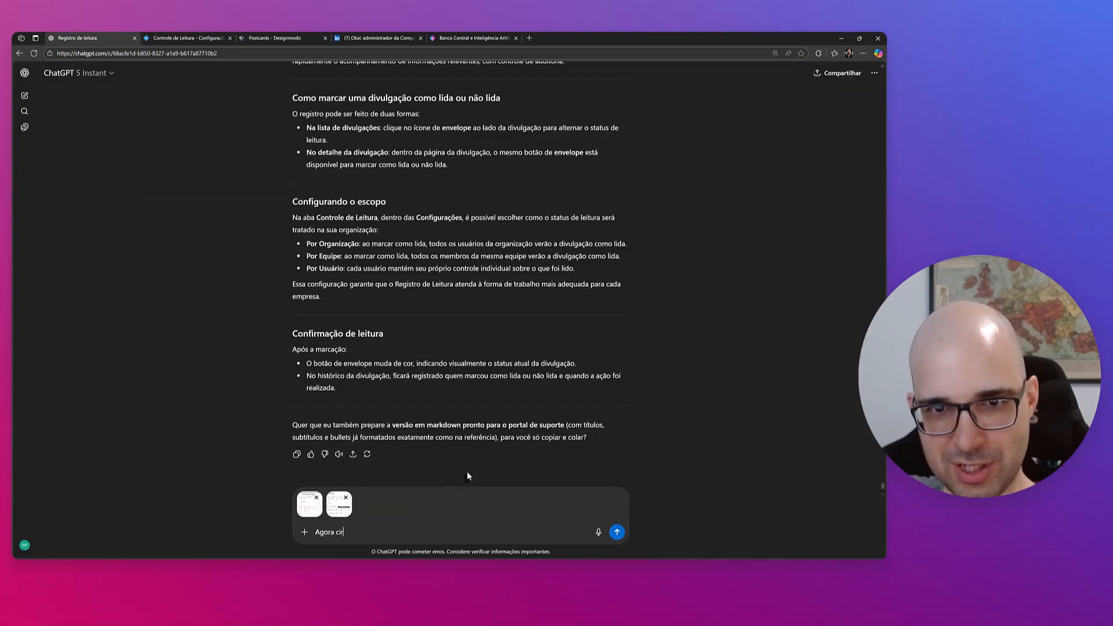
pyautogui.write('gumento para o')
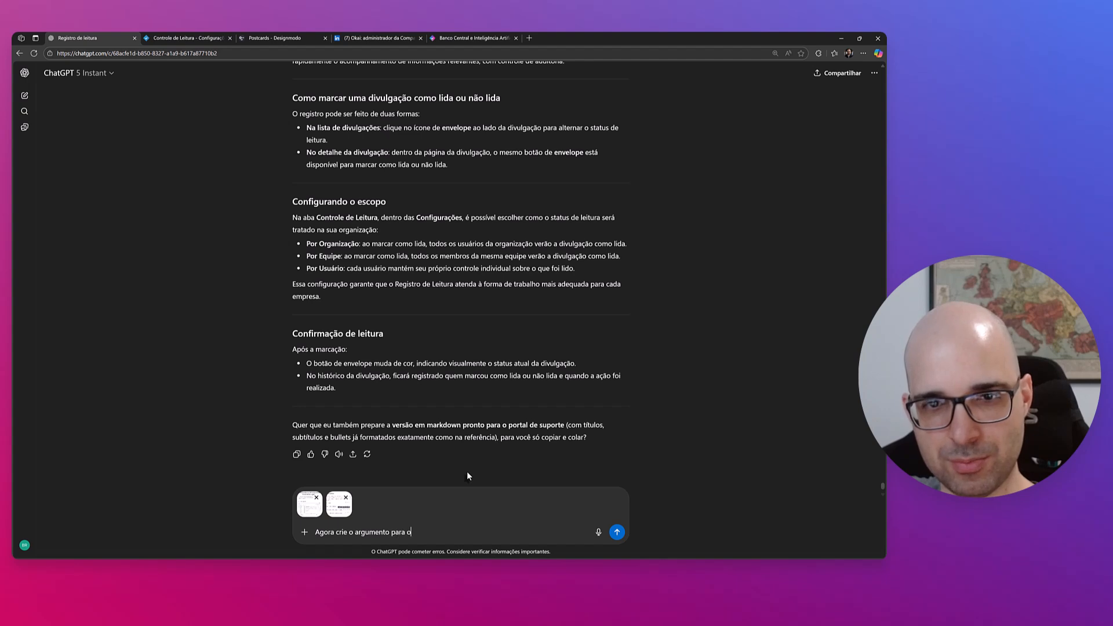
pyautogui.write(' meu e-mail ')
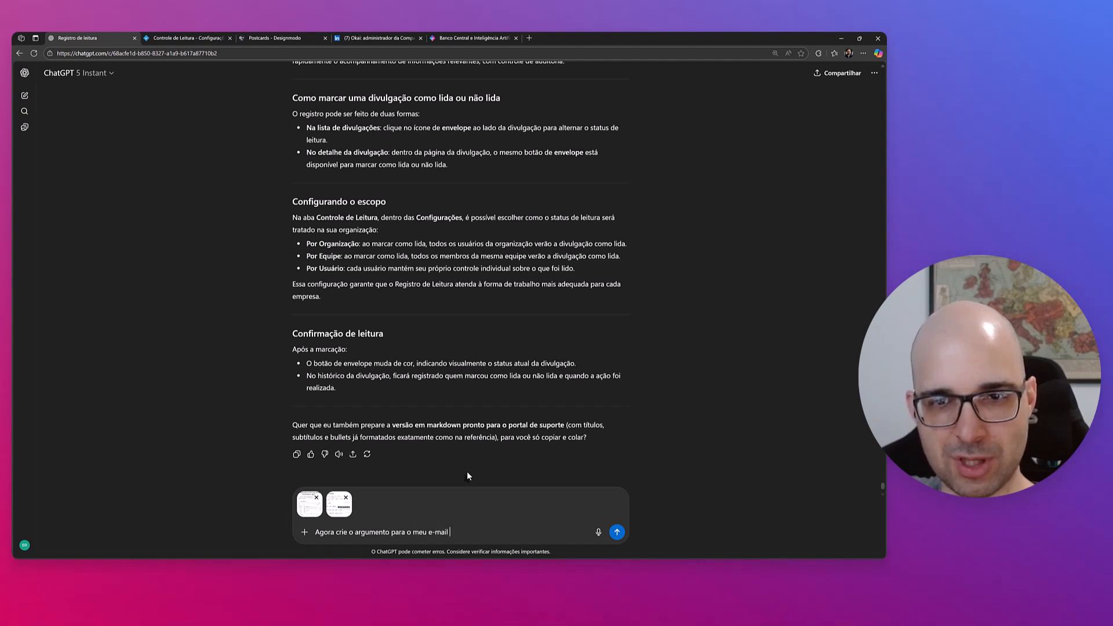
pyautogui.write('de atualizac')
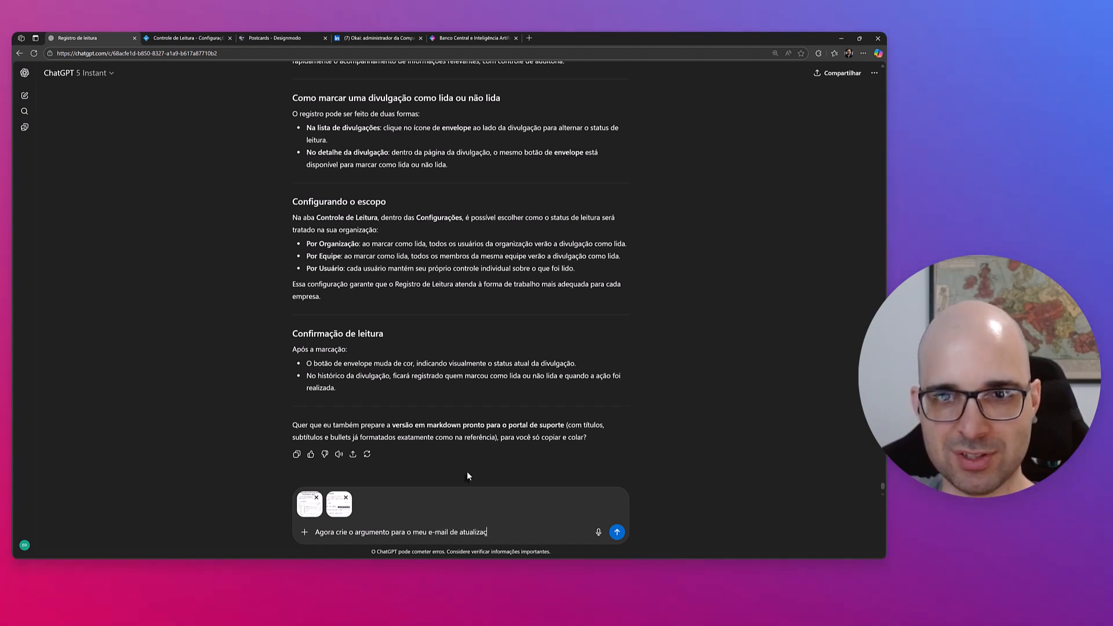
pyautogui.press('BackSpace')
pyautogui.write('ção dos usu')
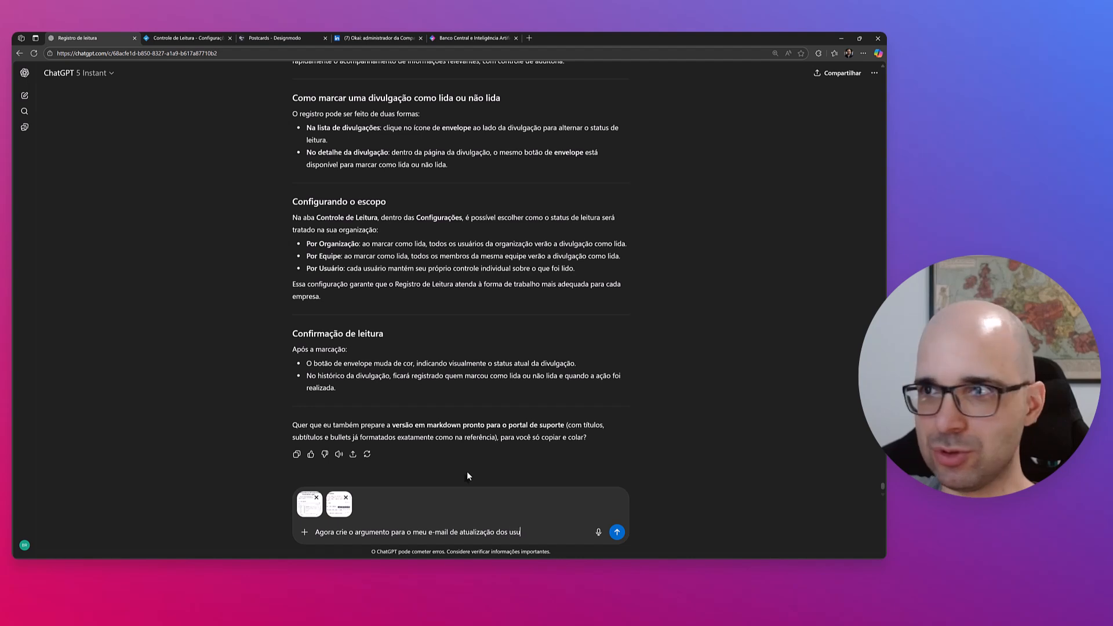
pyautogui.write('ários. Siga ')
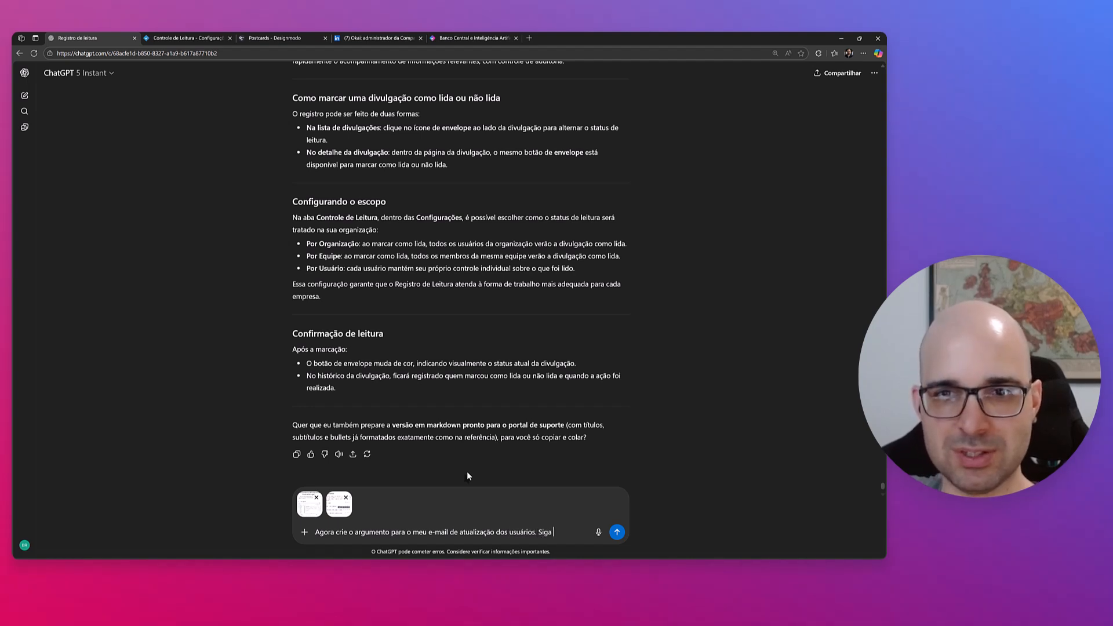
pyautogui.write('novamente a es')
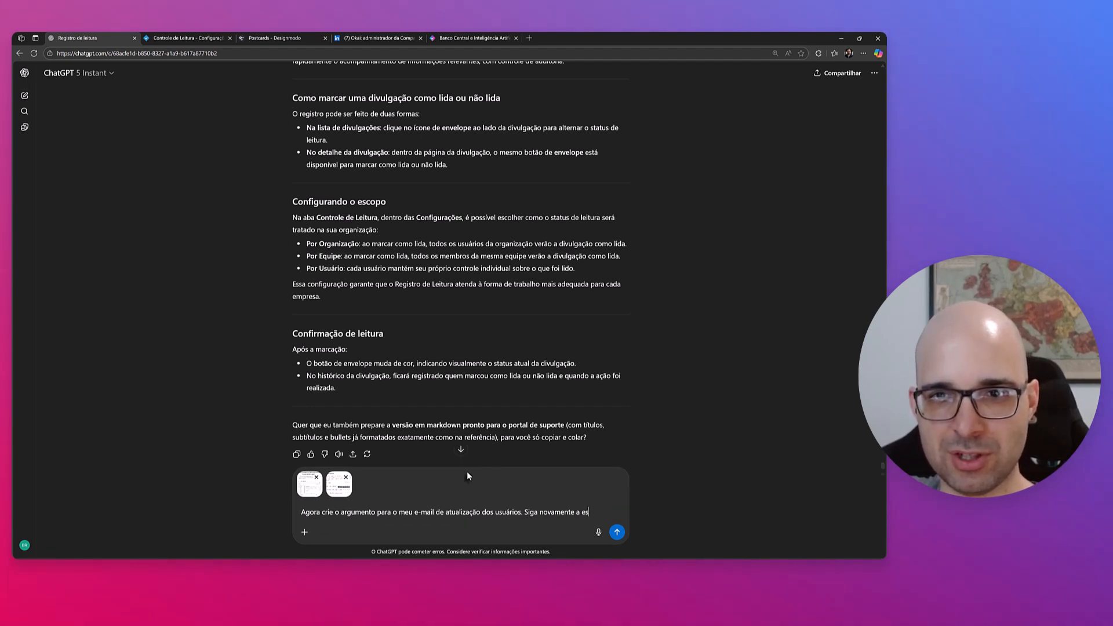
pyautogui.write('trutura mais próxima')
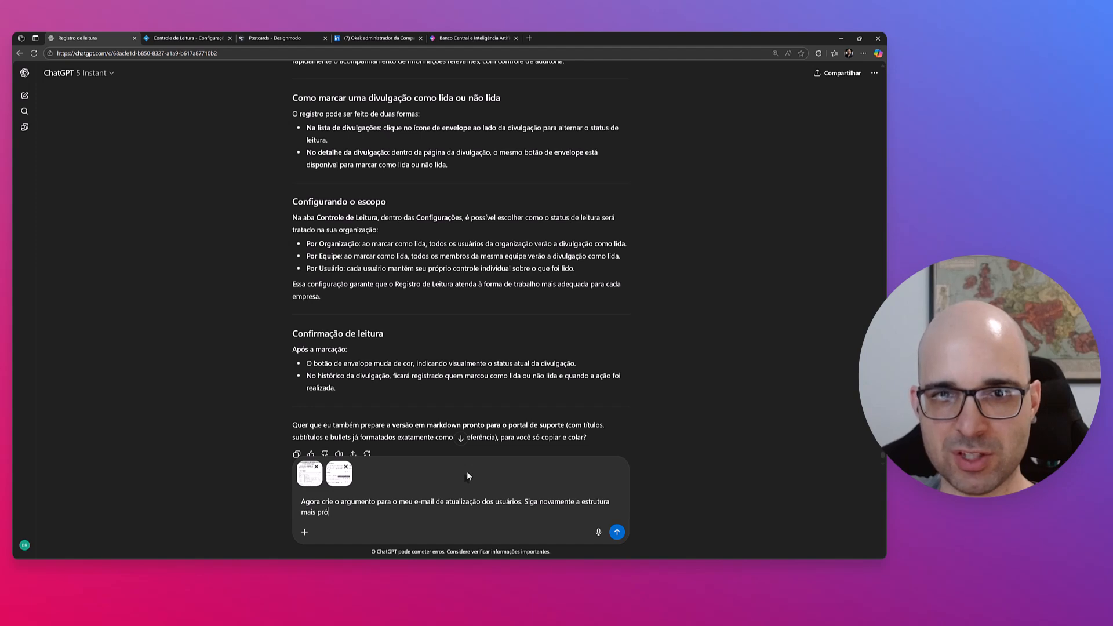
pyautogui.write(' possívle od')
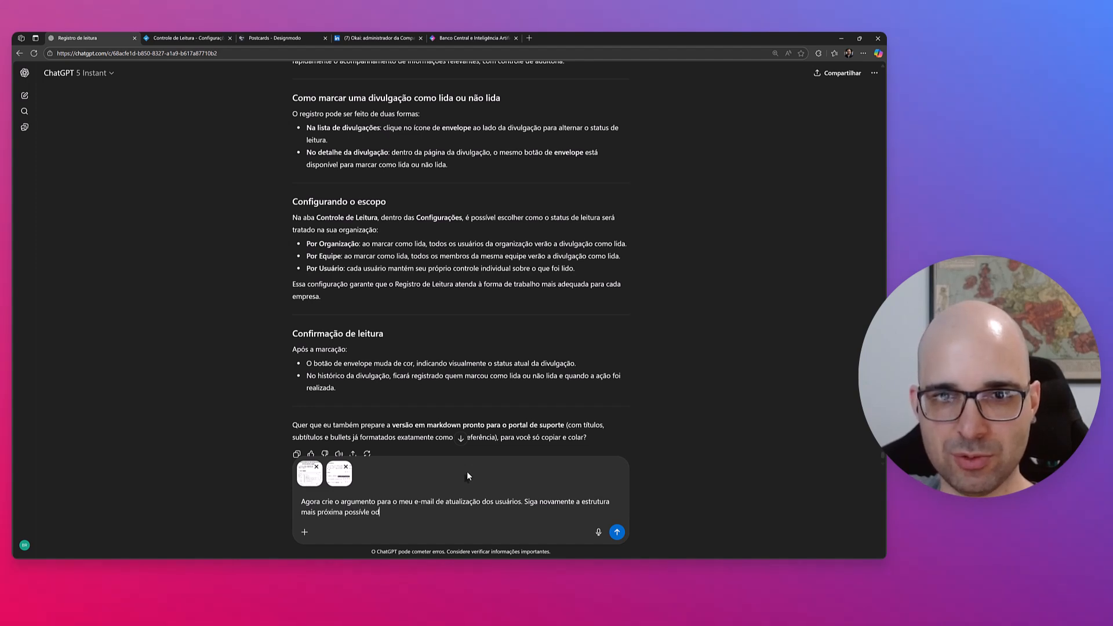
pyautogui.write('el do que ')
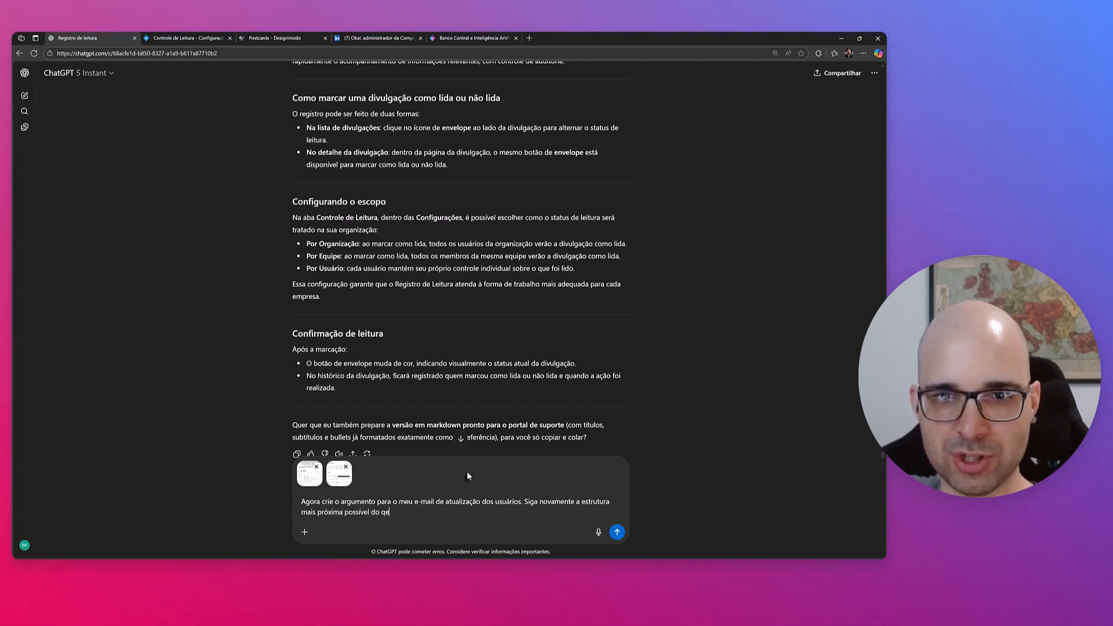
pyautogui.write('já tenho.')
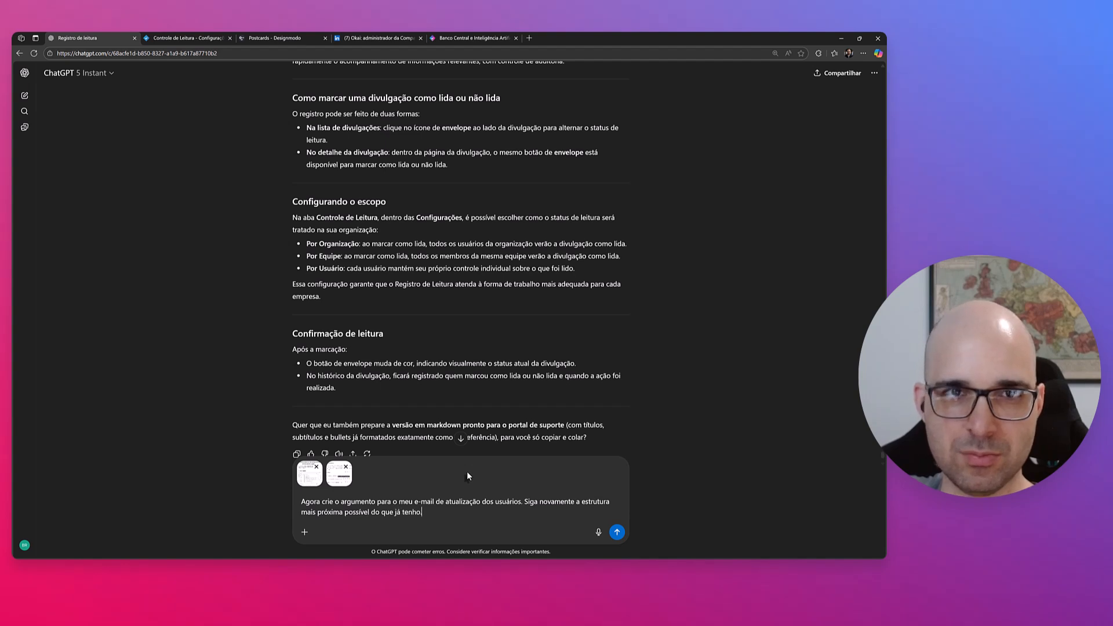
pyautogui.press('Return')
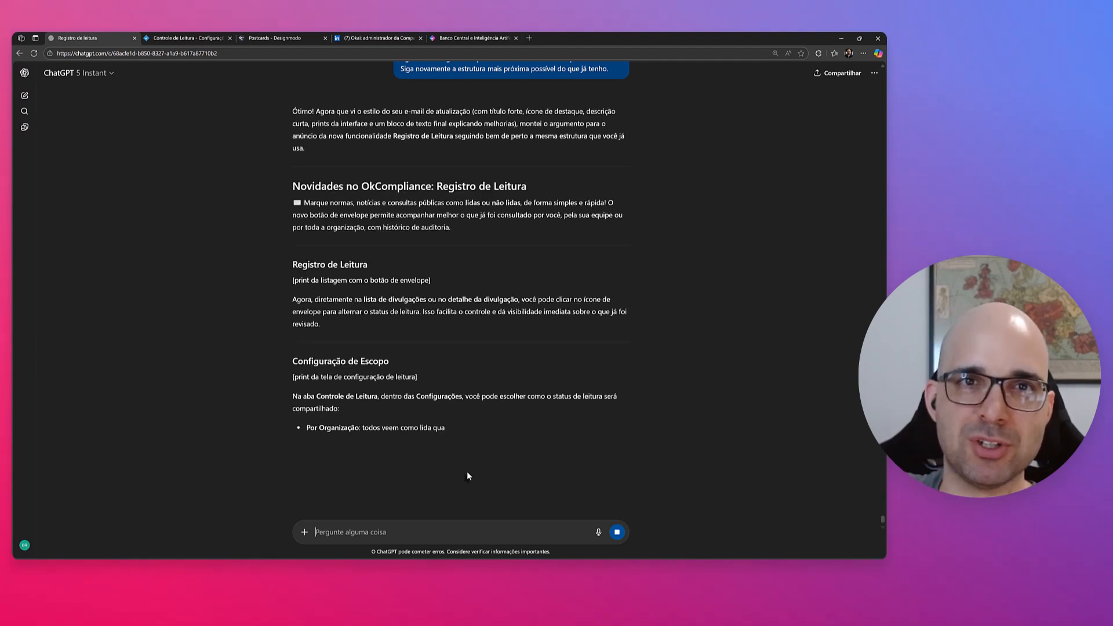
# - Place the Postcards tab directly after the ChatGPT tab and review the Envio de Divulgações newsletter's structure
pyautogui.hotkey('ctrl', '3')
pyautogui.moveTo(215, 44); pyautogui.dragTo(176, 41)
pyautogui.scroll(3, 217, 223)
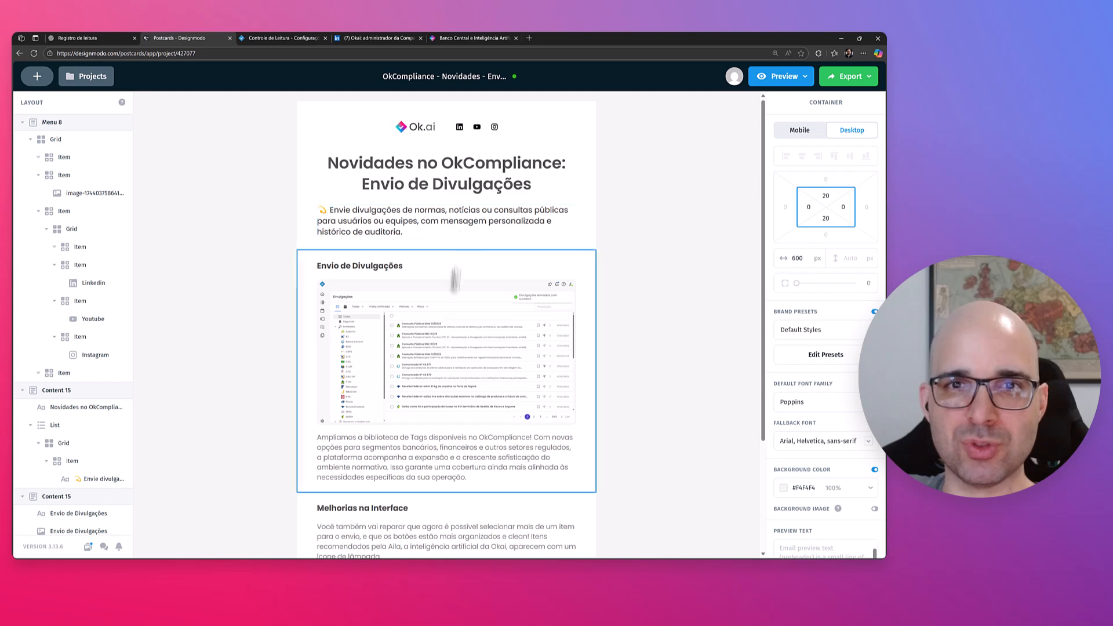
pyautogui.scroll(-2, 452, 231)
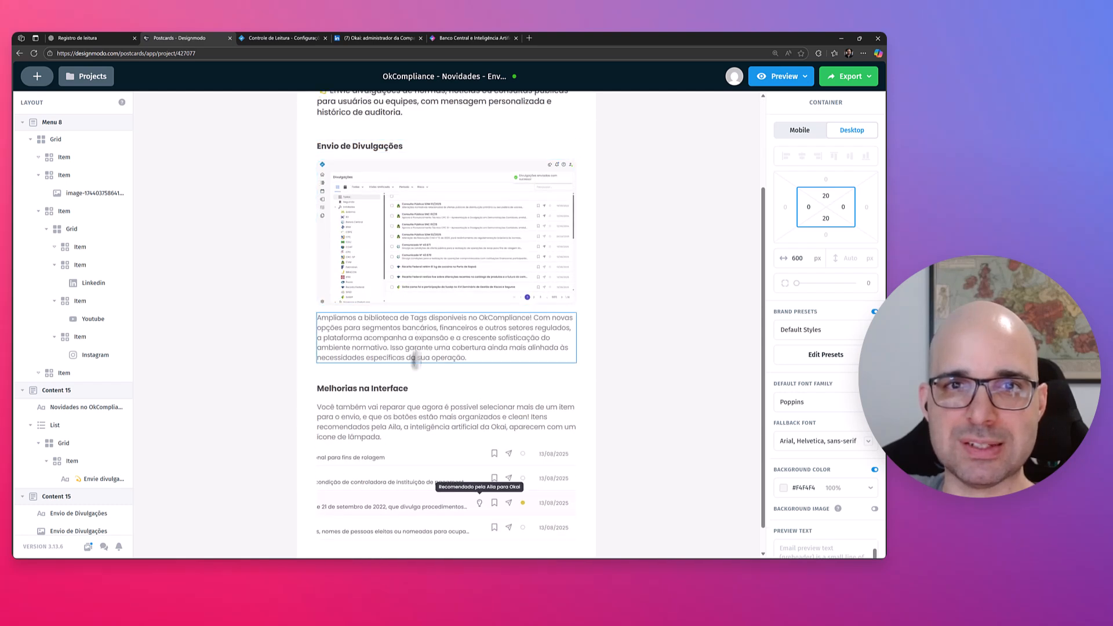
# - Return to ChatGPT and review the generated email's introduction, Registro de Leitura and Configuração de Escopo sections, including the screenshot placeholders
pyautogui.hotkey('ctrl', 'shift', 'Tab')
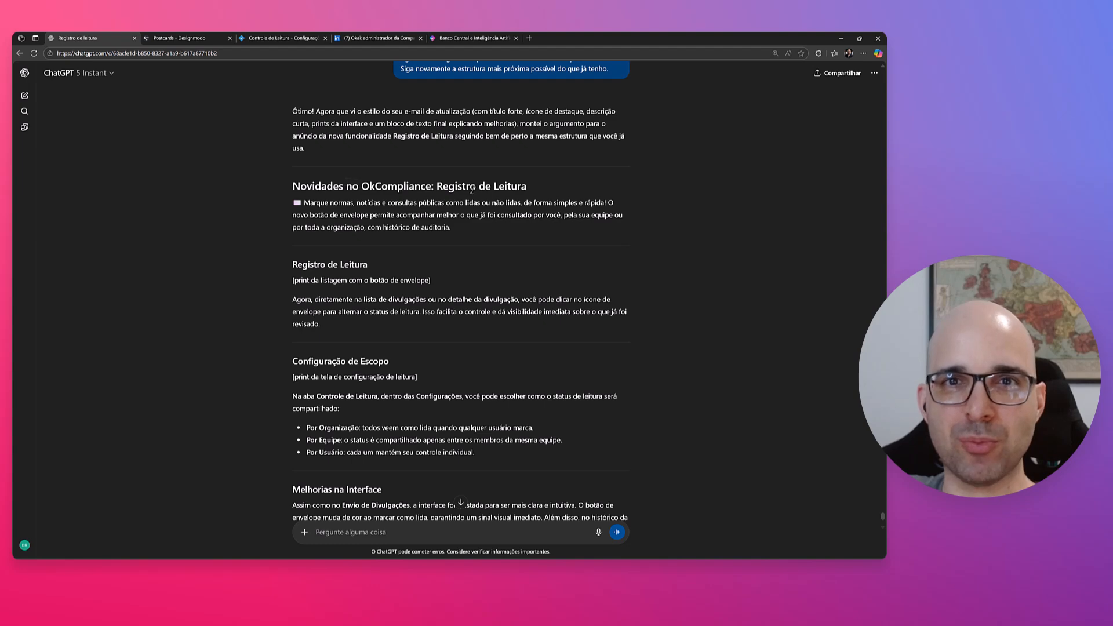
pyautogui.moveTo(302, 203); pyautogui.dragTo(451, 228)
pyautogui.click(302, 274)
pyautogui.moveTo(303, 281); pyautogui.dragTo(438, 284)
pyautogui.click(350, 278)
pyautogui.scroll(-2, 350, 277)
pyautogui.moveTo(295, 242); pyautogui.dragTo(420, 262)
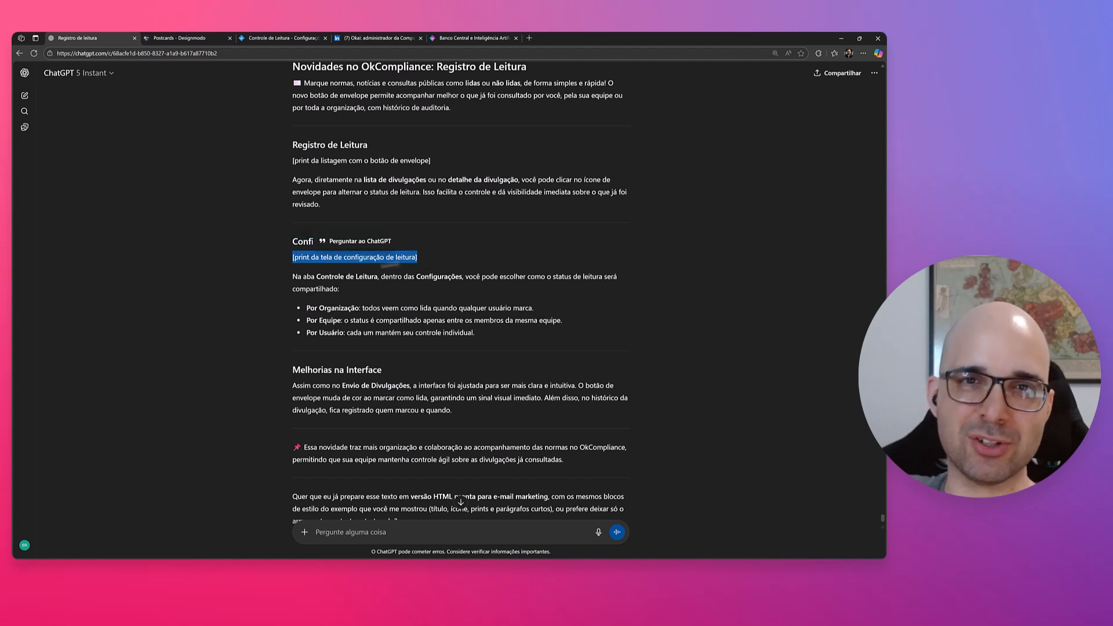
pyautogui.click(418, 282)
# - Examine the generated email's Melhorias na Interface section and closing text, rechecking the sections above it
pyautogui.scroll(-3, 393, 374)
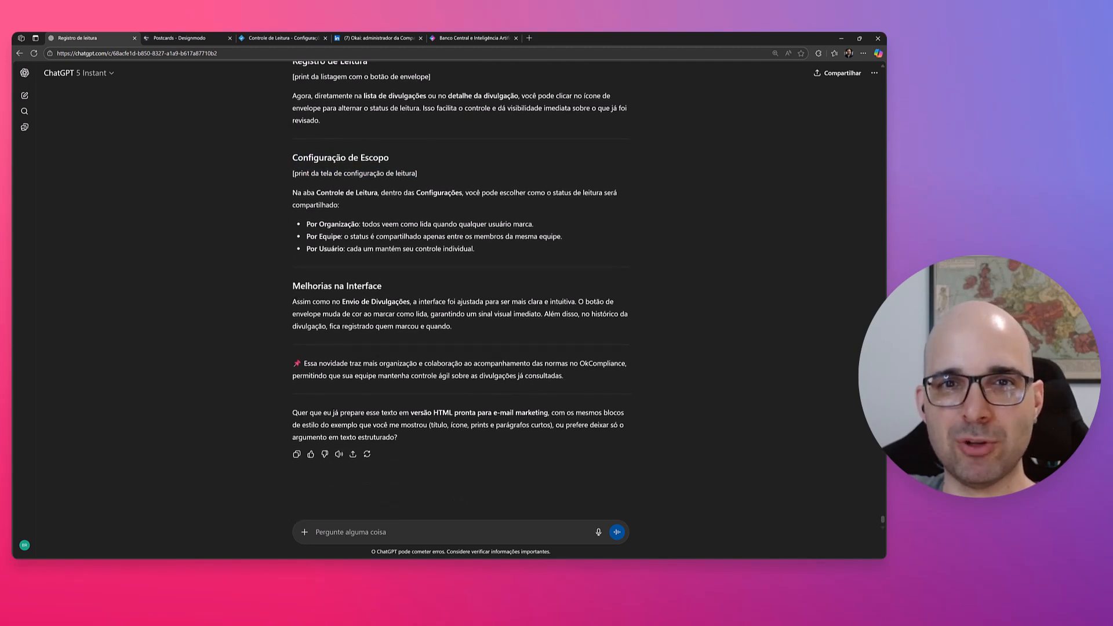
pyautogui.moveTo(295, 285); pyautogui.dragTo(395, 293)
pyautogui.click(324, 296)
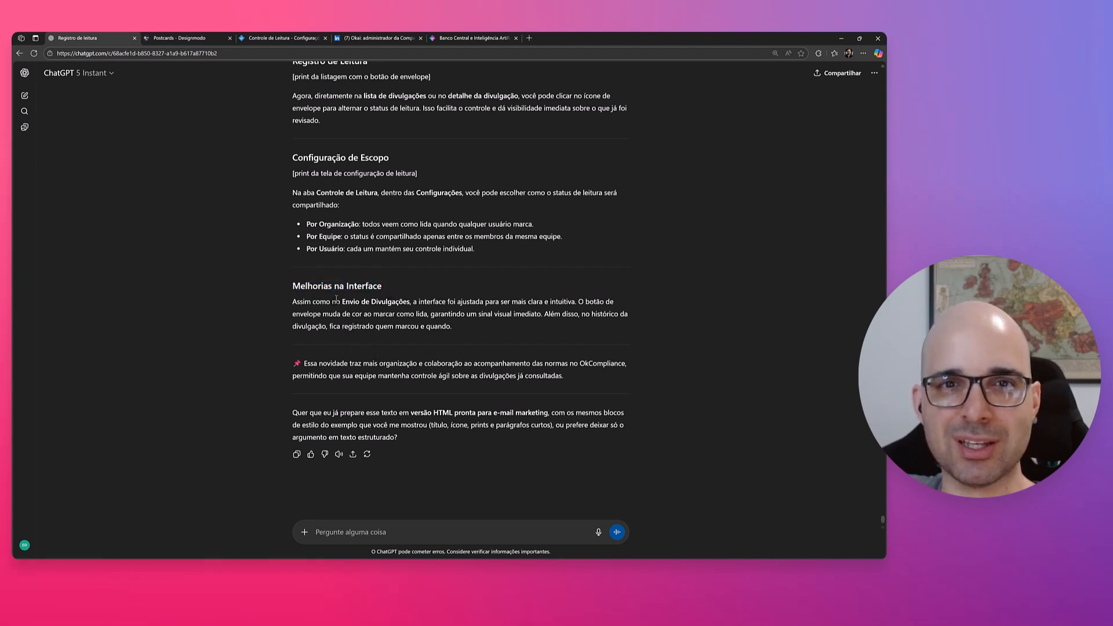
pyautogui.scroll(5, 382, 342)
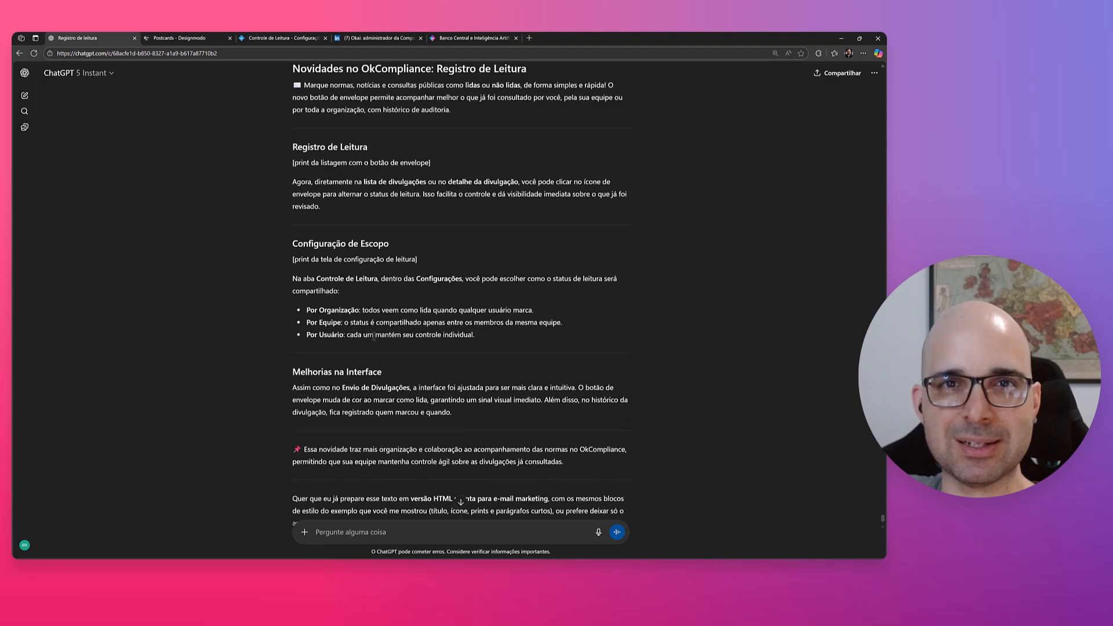
pyautogui.scroll(-3, 385, 342)
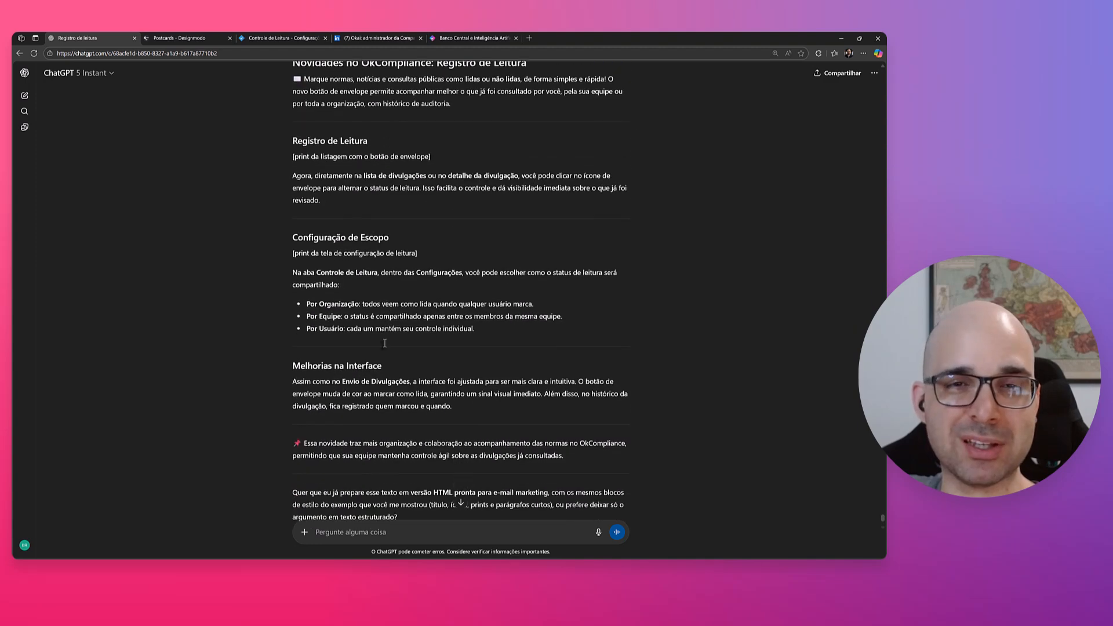
pyautogui.scroll(-2, 385, 342)
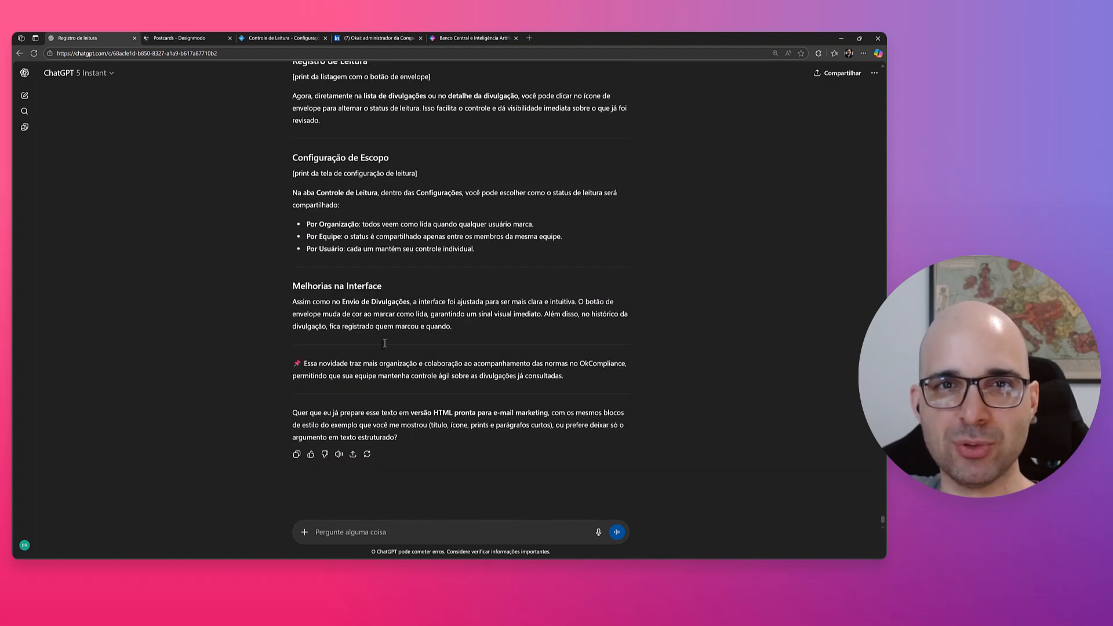
# - Close the Postcards newsletter and switch to the open Banco Central e Inteligência Artificial blog article
pyautogui.hotkey('ctrl', 'Tab')
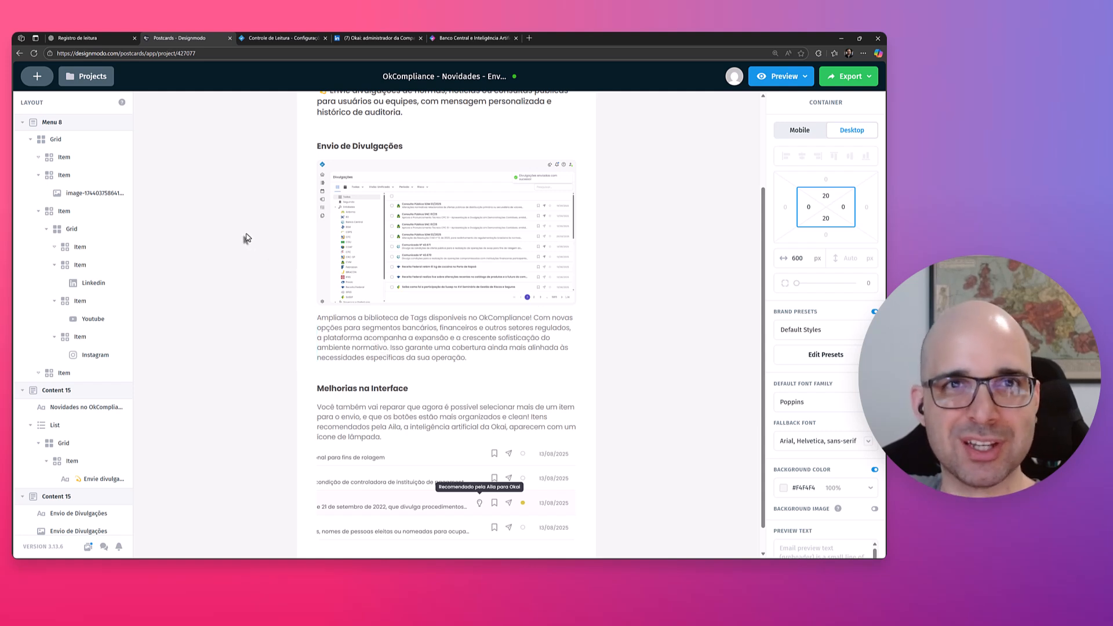
pyautogui.hotkey('ctrl', 'w')
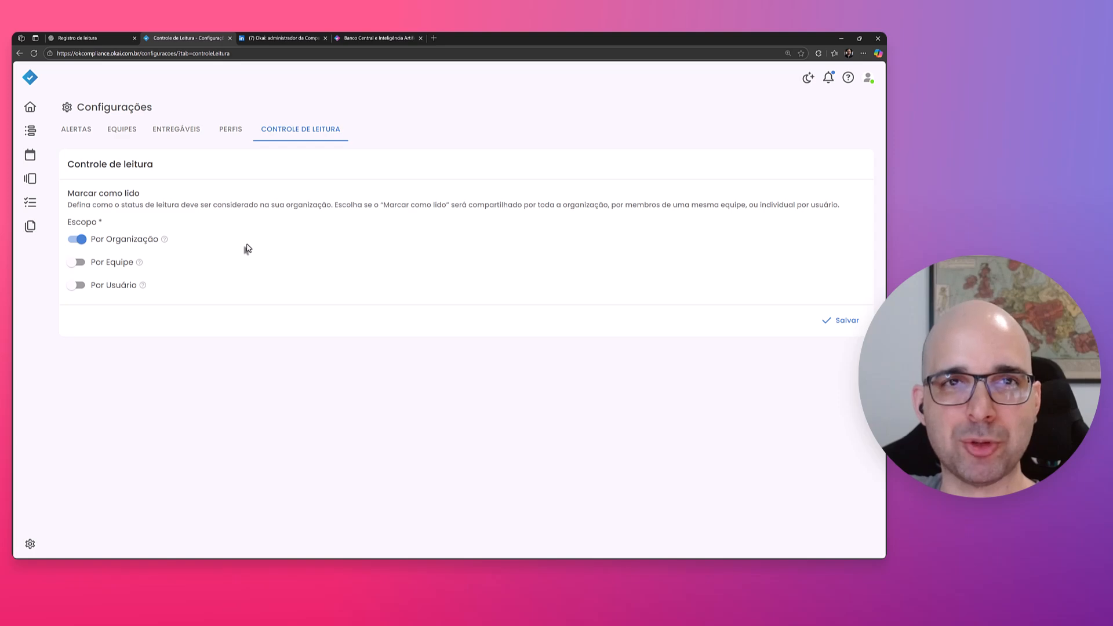
pyautogui.hotkey('ctrl', 'Tab')
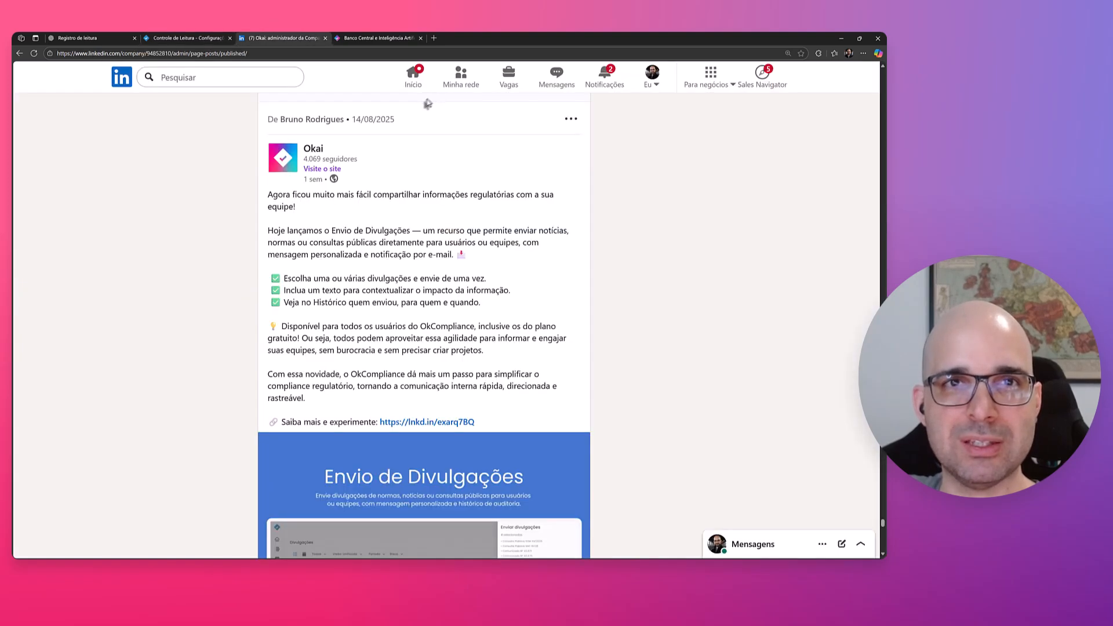
pyautogui.hotkey('ctrl', 'shift', 'Tab')
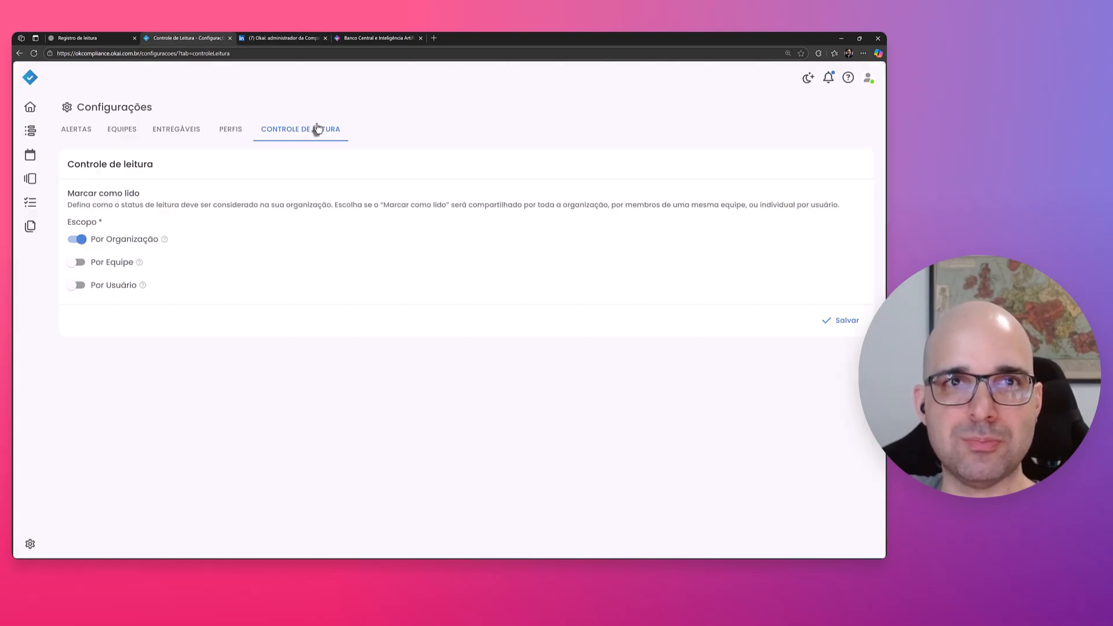
pyautogui.hotkey('ctrl', 'Tab')
pyautogui.hotkey('ctrl', 'Tab')
pyautogui.hotkey('ctrl', 'shift', 'Tab')
pyautogui.hotkey('ctrl', 'Tab')
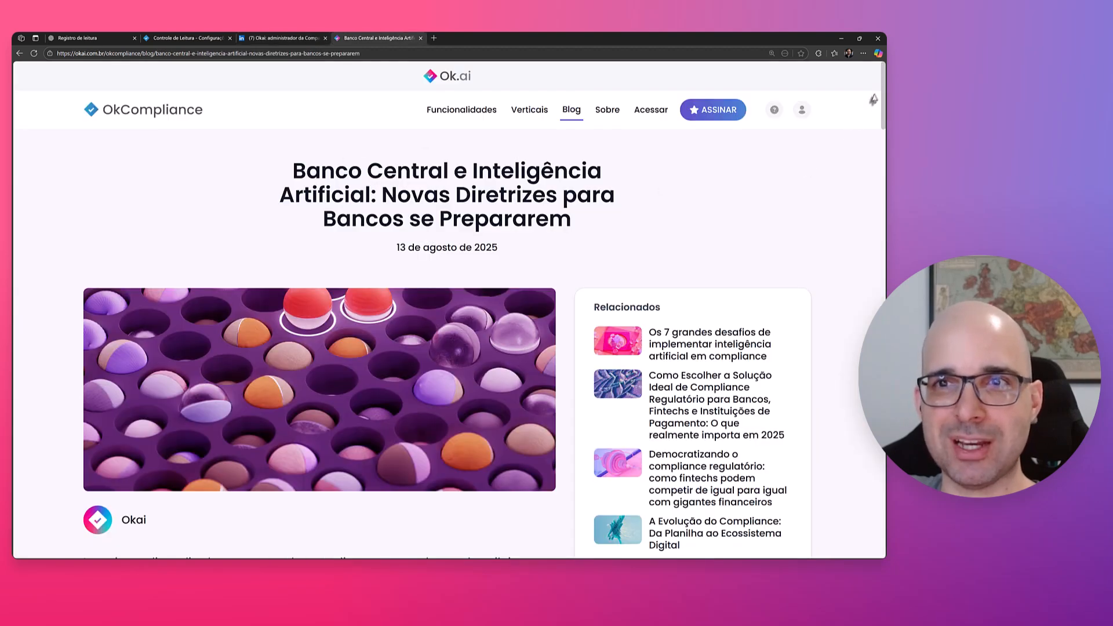
# - From the OkCompliance blog list, open the article "Envio de Divulgações chega ao OkCompliance para agilizar a comunicação regulatória"
pyautogui.moveTo(882, 92); pyautogui.dragTo(882, 99)
pyautogui.scroll(-2, 881, 100)
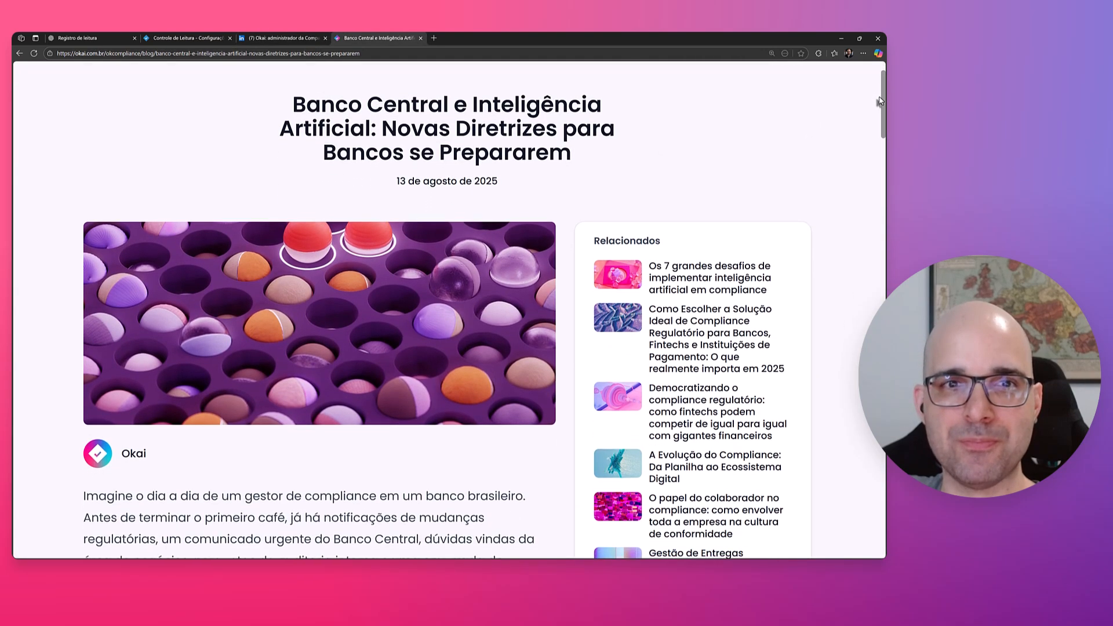
pyautogui.scroll(2, 875, 87)
pyautogui.scroll(1, 874, 87)
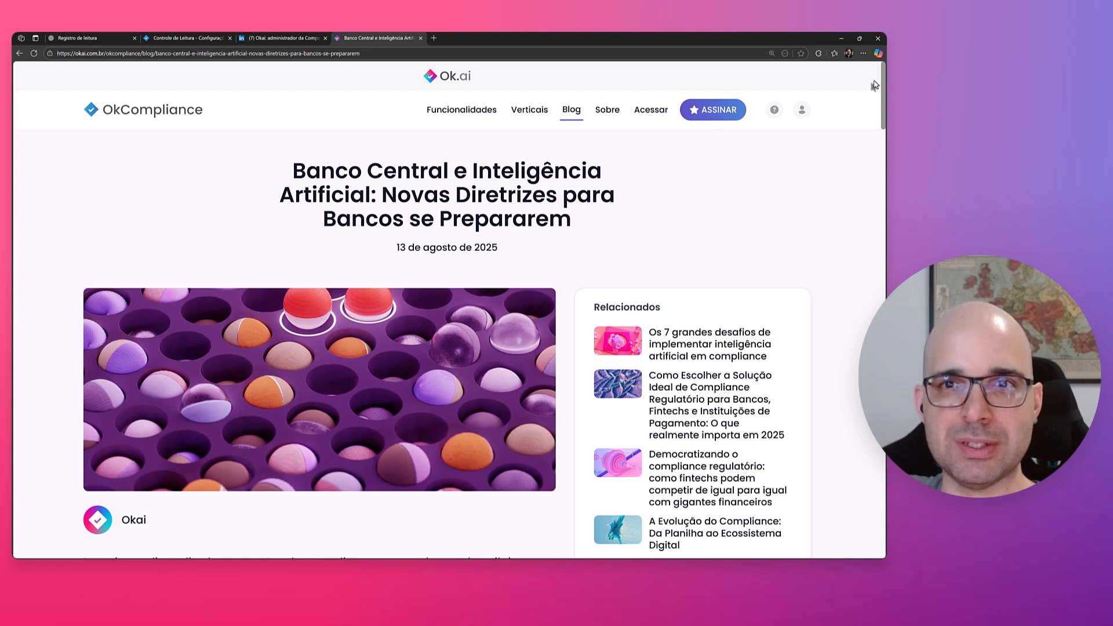
pyautogui.click(571, 110)
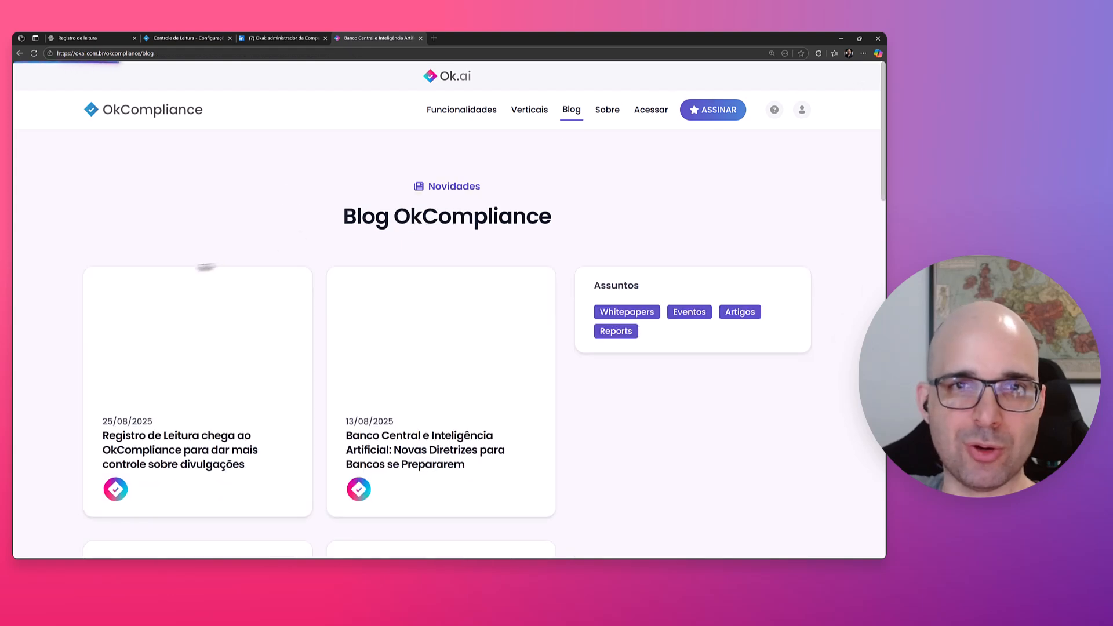
pyautogui.scroll(-3, 181, 284)
pyautogui.scroll(-2, 182, 284)
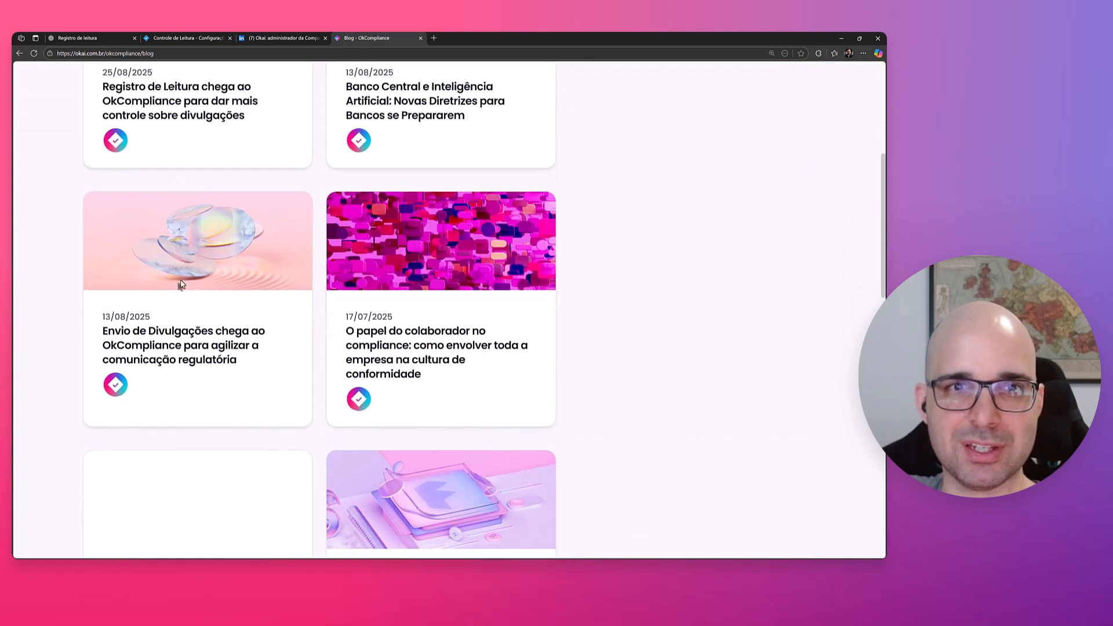
pyautogui.click(484, 345)
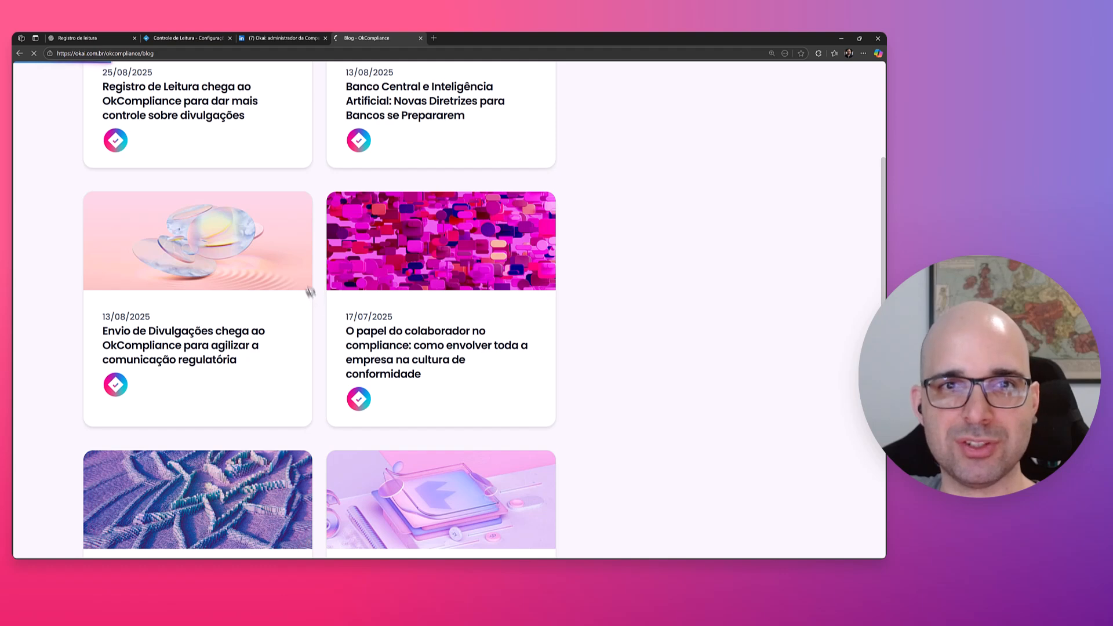
pyautogui.click(309, 293)
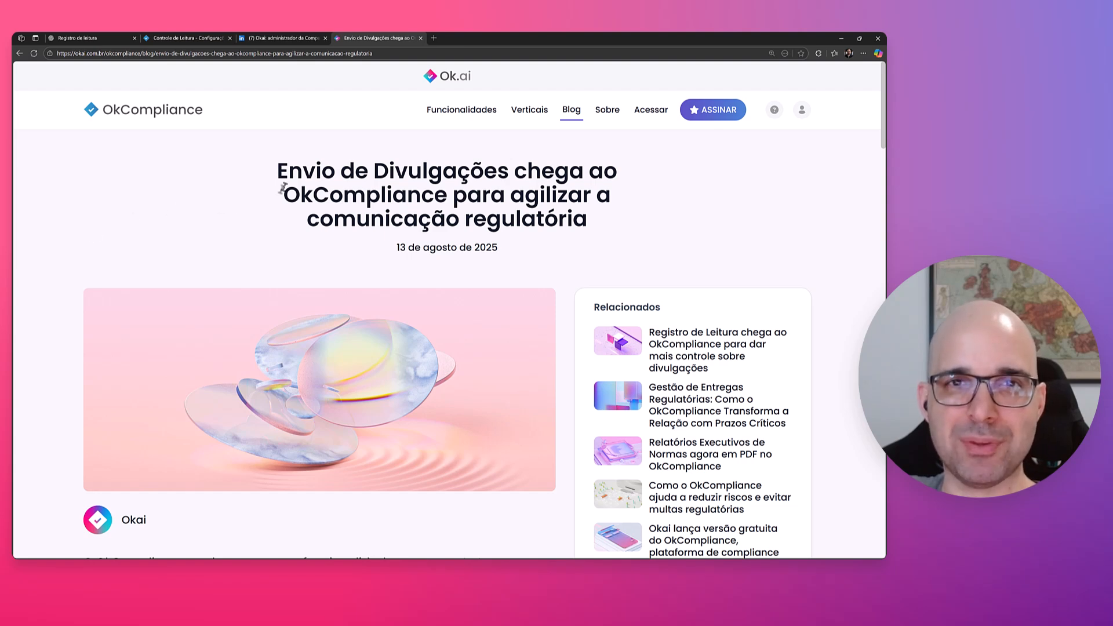
pyautogui.moveTo(279, 180); pyautogui.dragTo(352, 473)
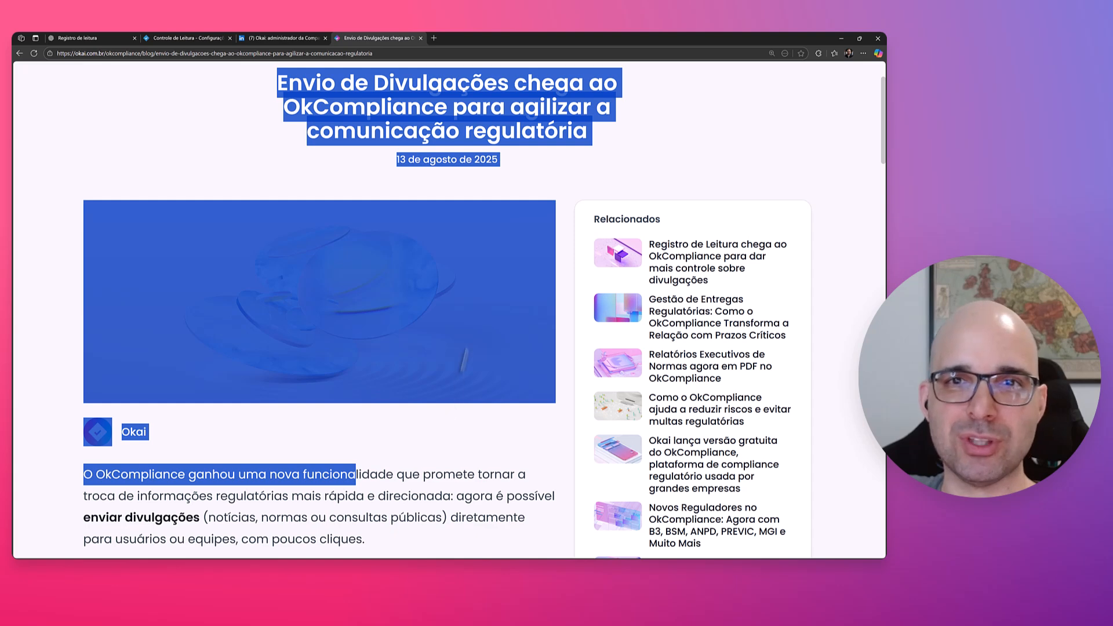
pyautogui.click(543, 186)
pyautogui.scroll(2, 543, 185)
# - Copy the full text of the Envio de Divulgações blog article and skim its content through the Como funciona section
pyautogui.hotkey('ctrl', 'a')
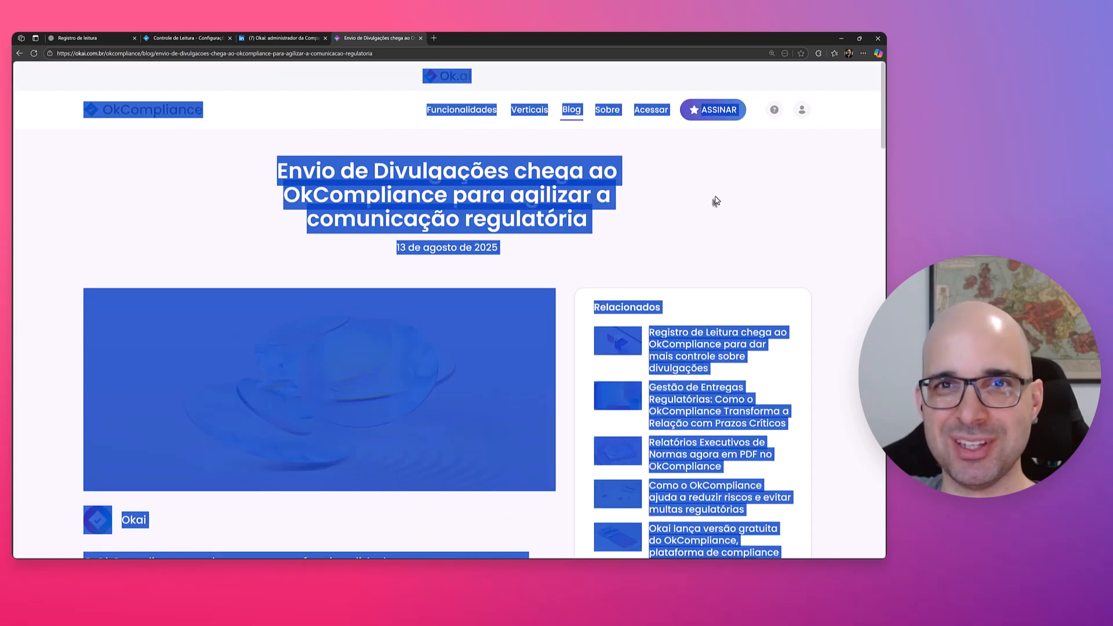
pyautogui.scroll(-3, 835, 258)
pyautogui.click(837, 256)
pyautogui.scroll(-1, 693, 128)
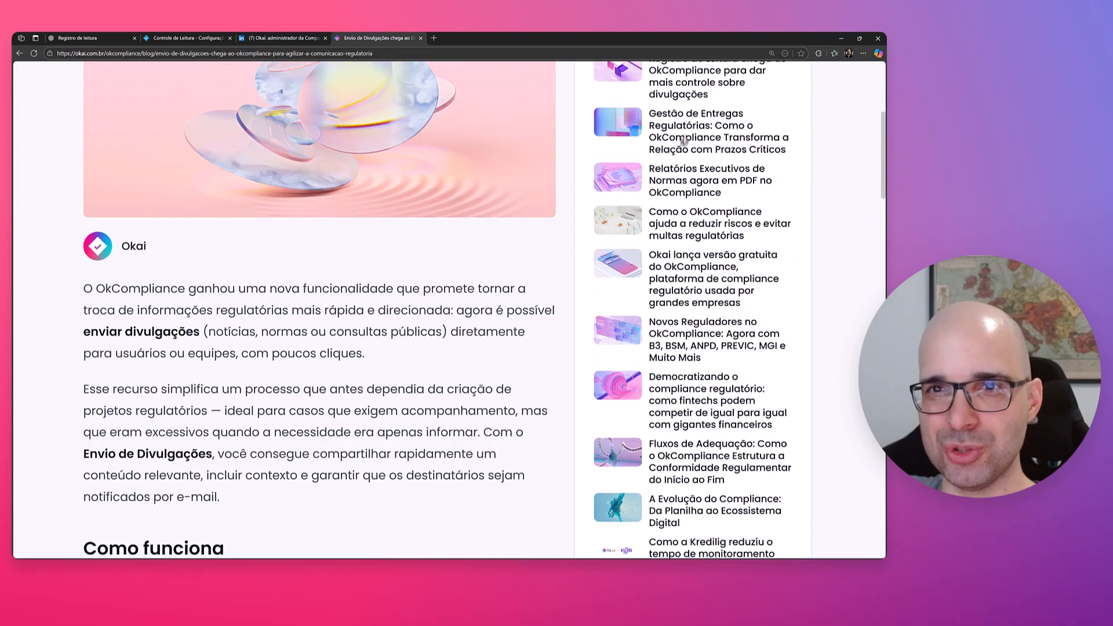
pyautogui.scroll(1, 684, 145)
pyautogui.scroll(-4, 705, 255)
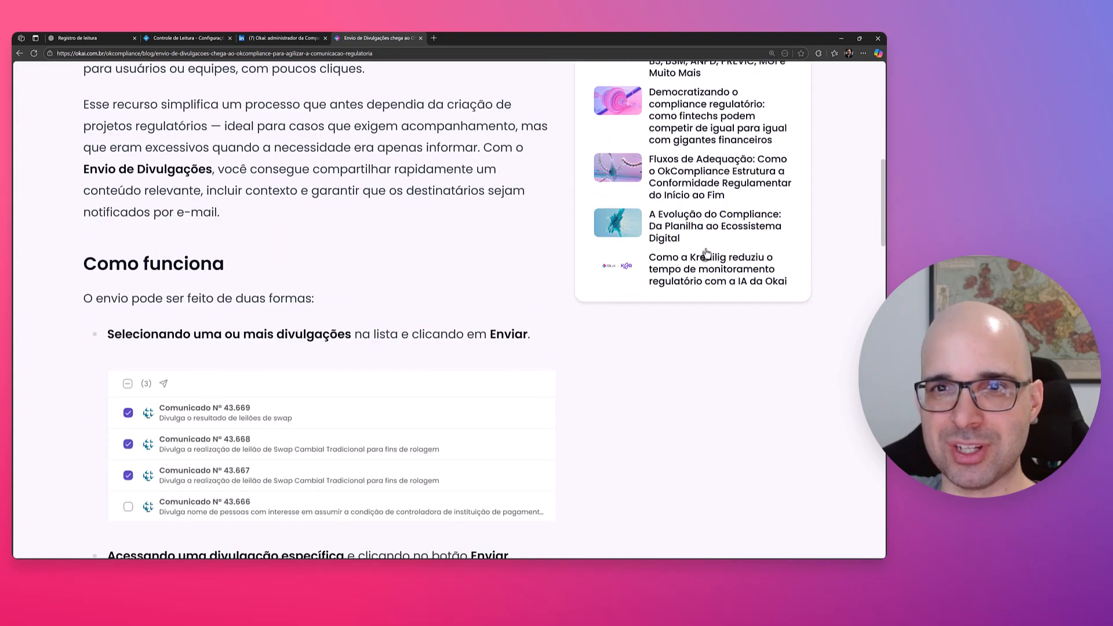
pyautogui.scroll(-6, 699, 264)
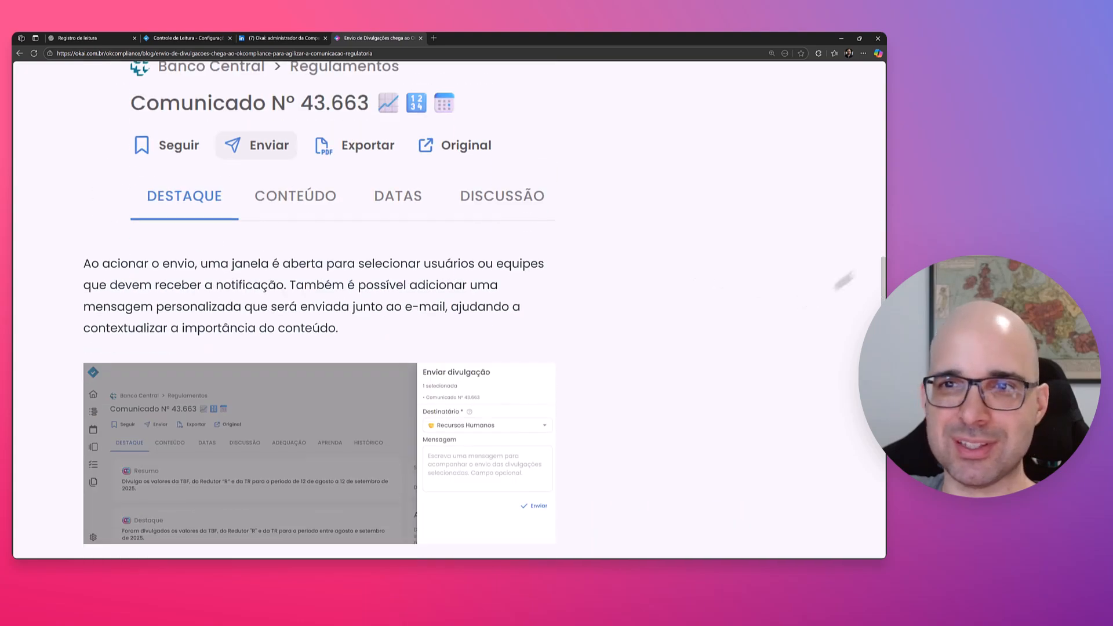
pyautogui.moveTo(879, 268); pyautogui.dragTo(868, 68)
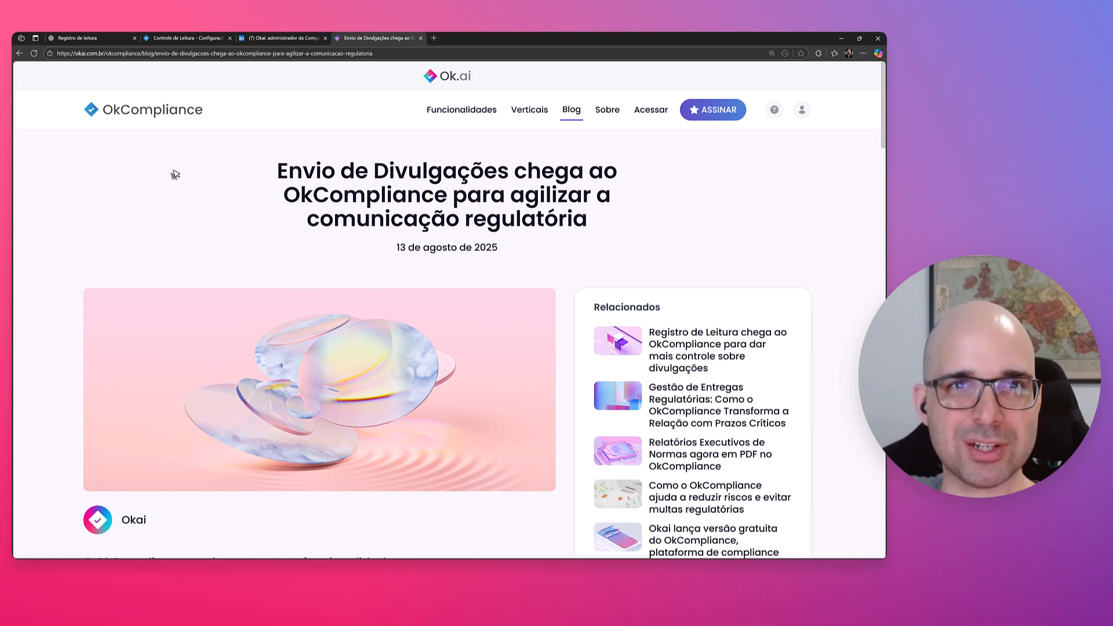
# - Back in ChatGPT, send "Agora, um artigo de blog para o release (mais marketing) conforme o exemplo abaixo:" followed by the copied article text
pyautogui.hotkey('ctrl', '1')
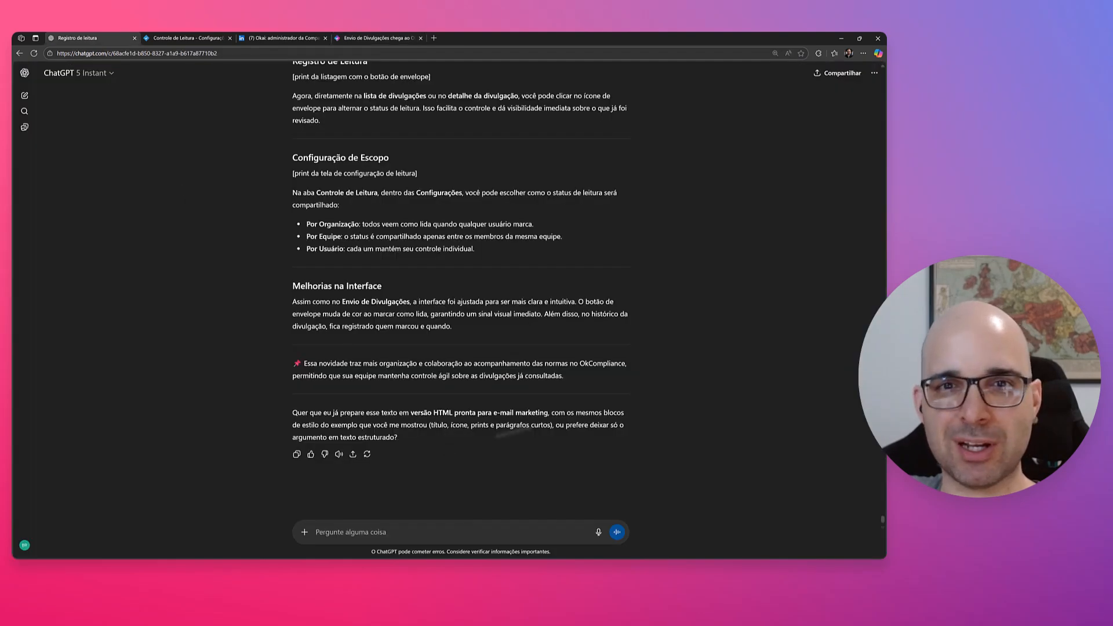
pyautogui.write('Ago')
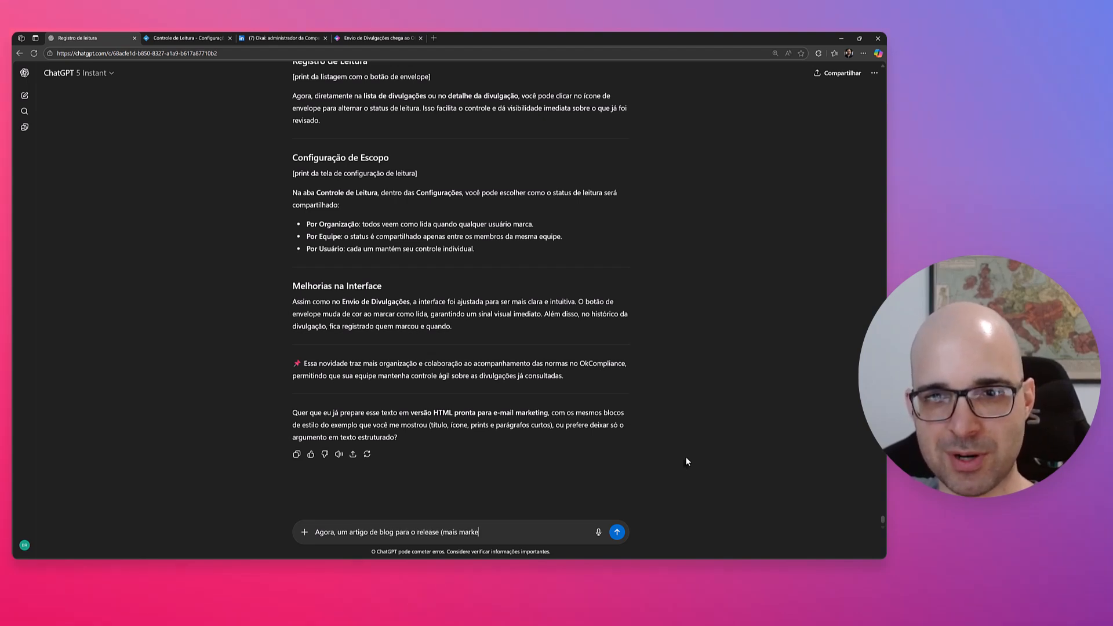
pyautogui.write('rme o exemplo abaixo:')
pyautogui.hotkey('shift', 'Return')
pyautogui.hotkey('shift', 'Return')
pyautogui.hotkey('ctrl', 'v')
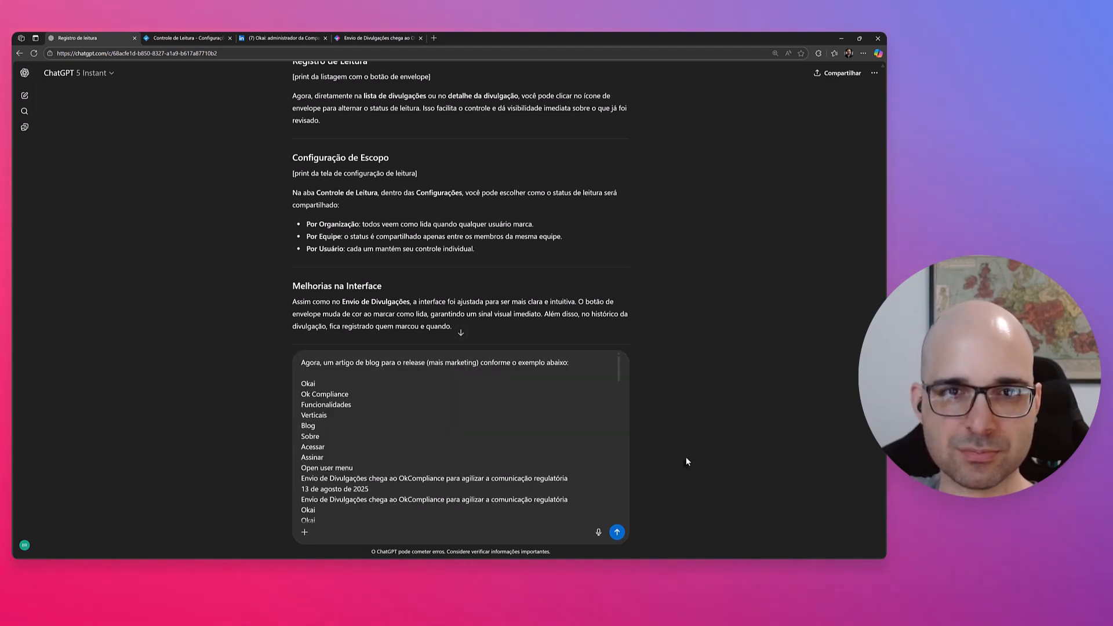
pyautogui.press('Return')
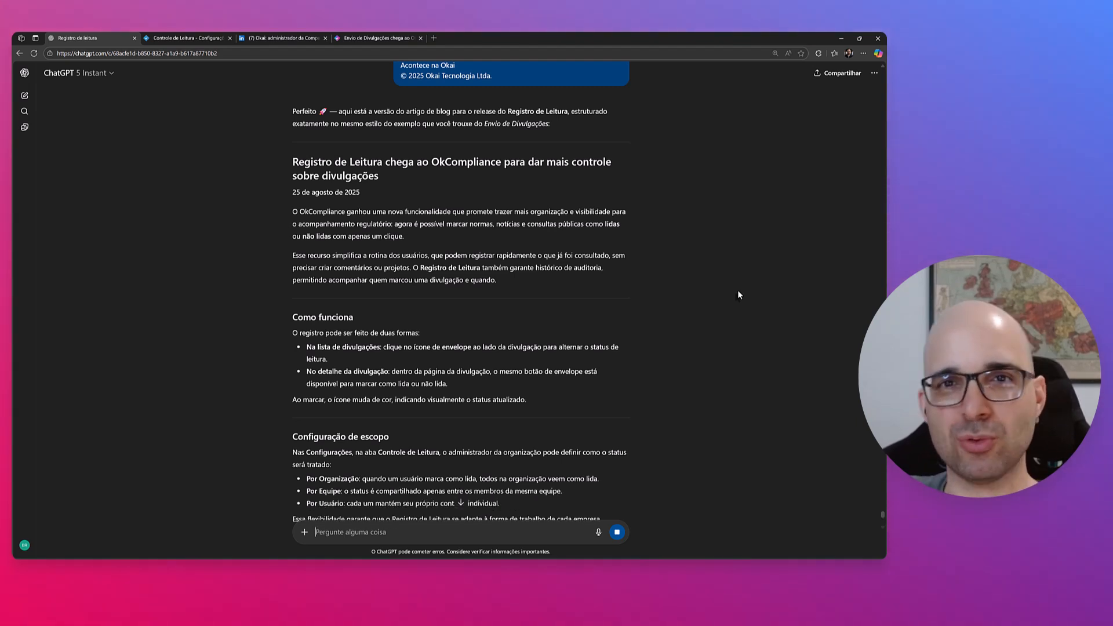
# - Compare the generated blog article's title and opening with the original Envio de Divulgações article, and return to ChatGPT
pyautogui.scroll(-2, 729, 239)
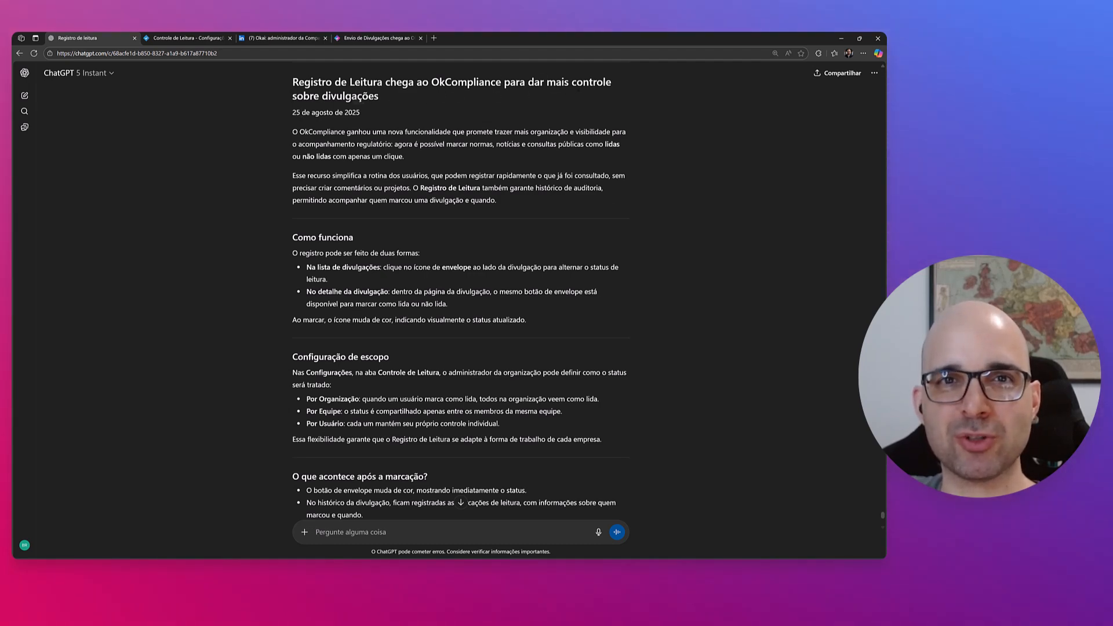
pyautogui.hotkey('ctrl', 'Tab')
pyautogui.hotkey('ctrl', 'Tab')
pyautogui.hotkey('ctrl', 'shift', 'Tab')
pyautogui.hotkey('ctrl', 'Tab')
pyautogui.hotkey('ctrl', 'Tab')
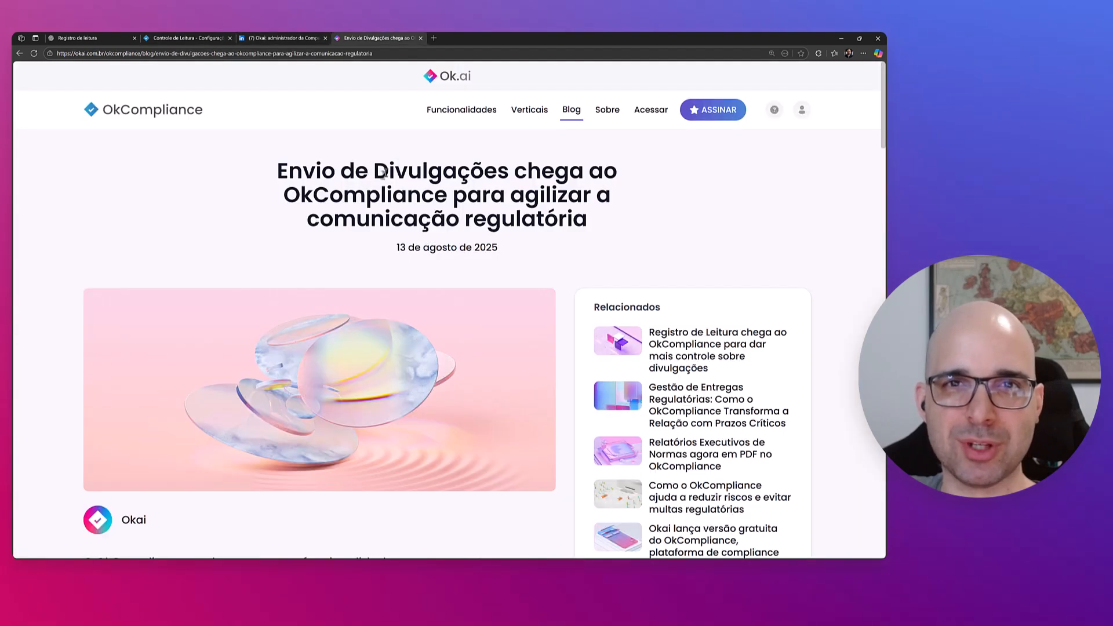
pyautogui.moveTo(280, 164); pyautogui.dragTo(744, 218)
pyautogui.click(747, 215)
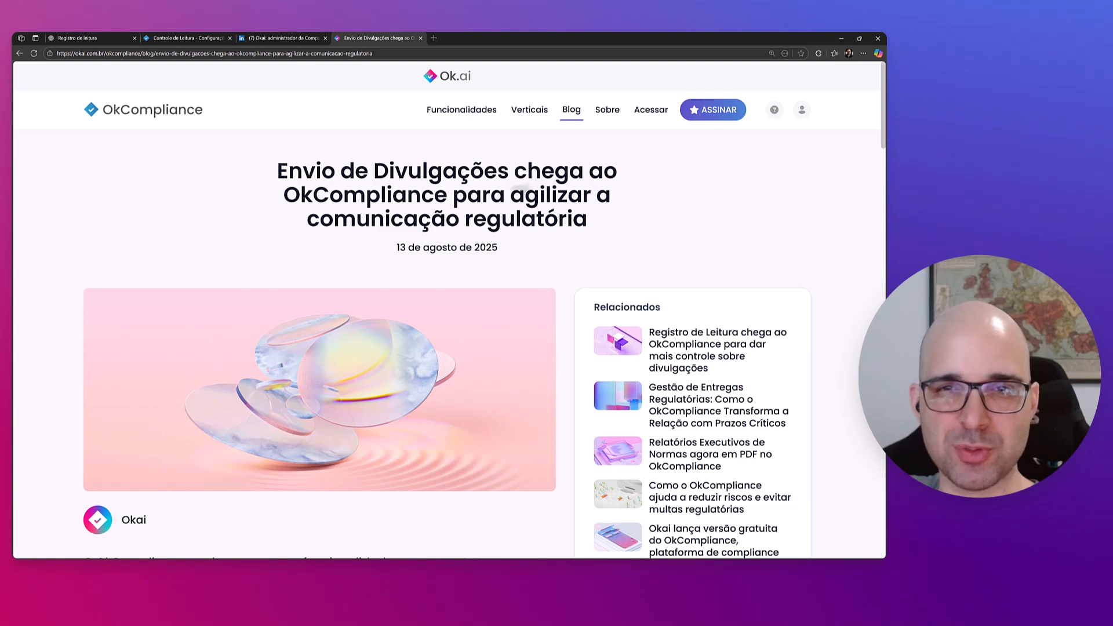
pyautogui.hotkey('ctrl', 'Tab')
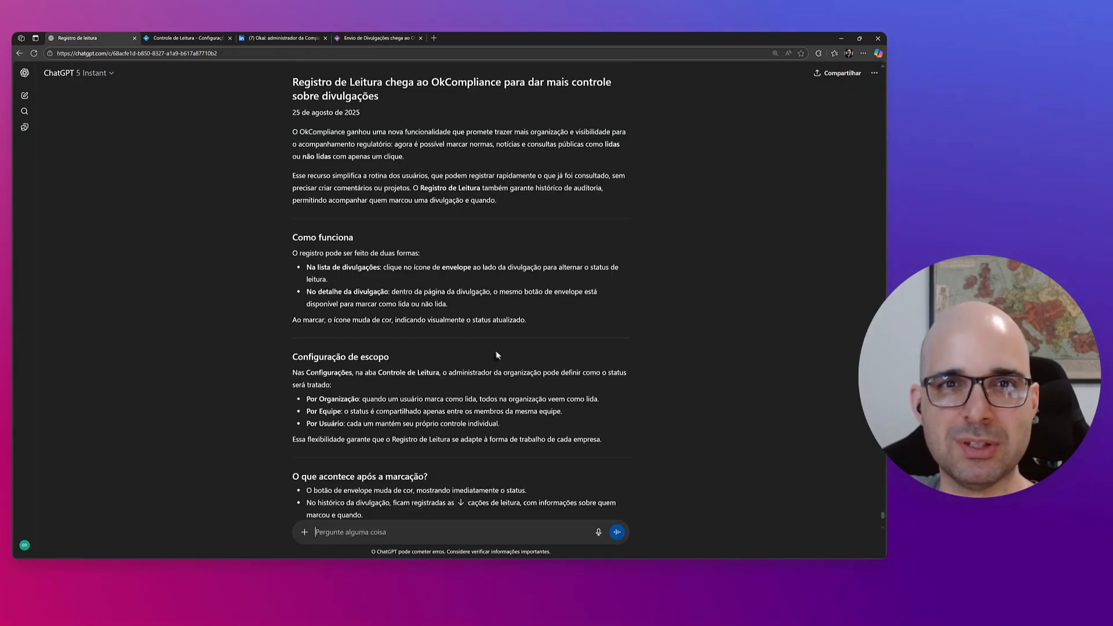
# - Review the generated blog article from its introduction to the closing, focusing on the section Mais clareza, mais colaboração
pyautogui.scroll(-5, 334, 249)
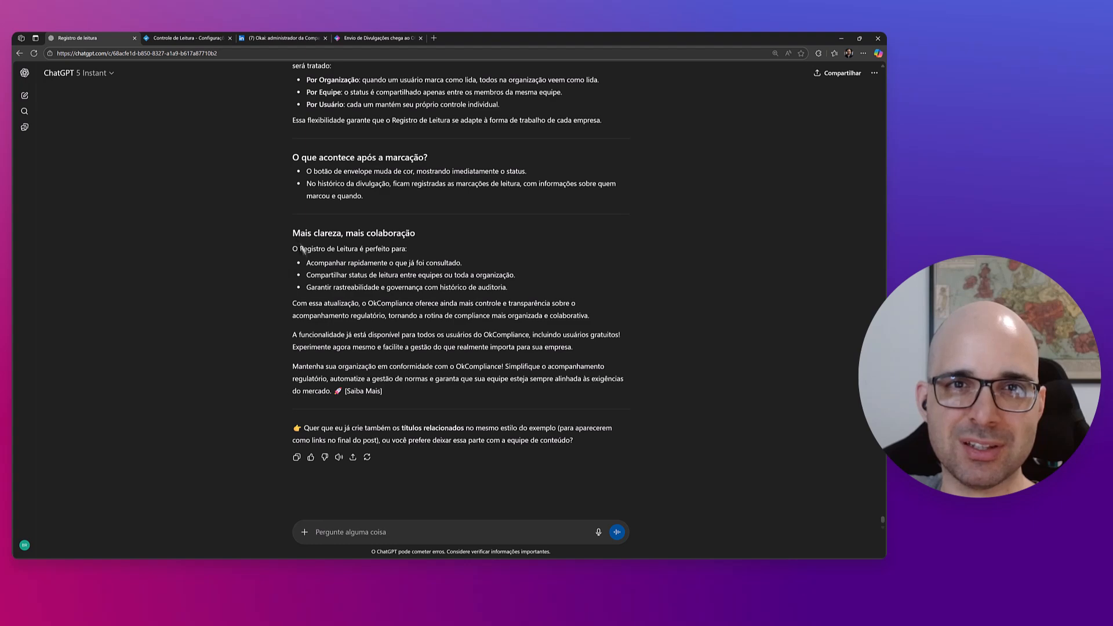
pyautogui.scroll(5, 299, 240)
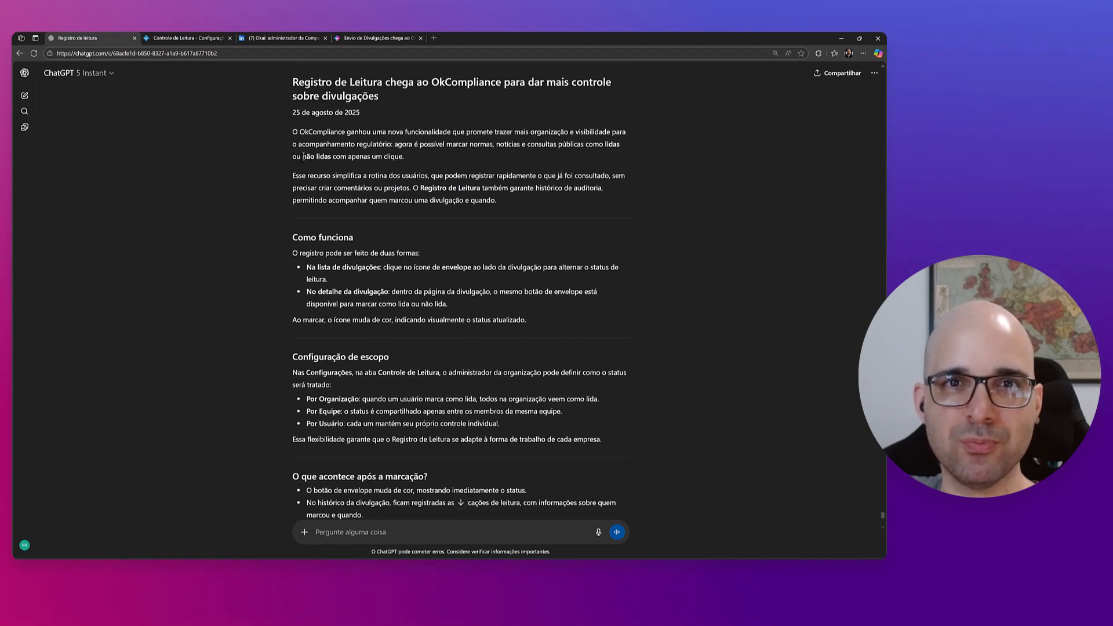
pyautogui.scroll(-5, 322, 264)
pyautogui.moveTo(294, 271); pyautogui.dragTo(459, 428)
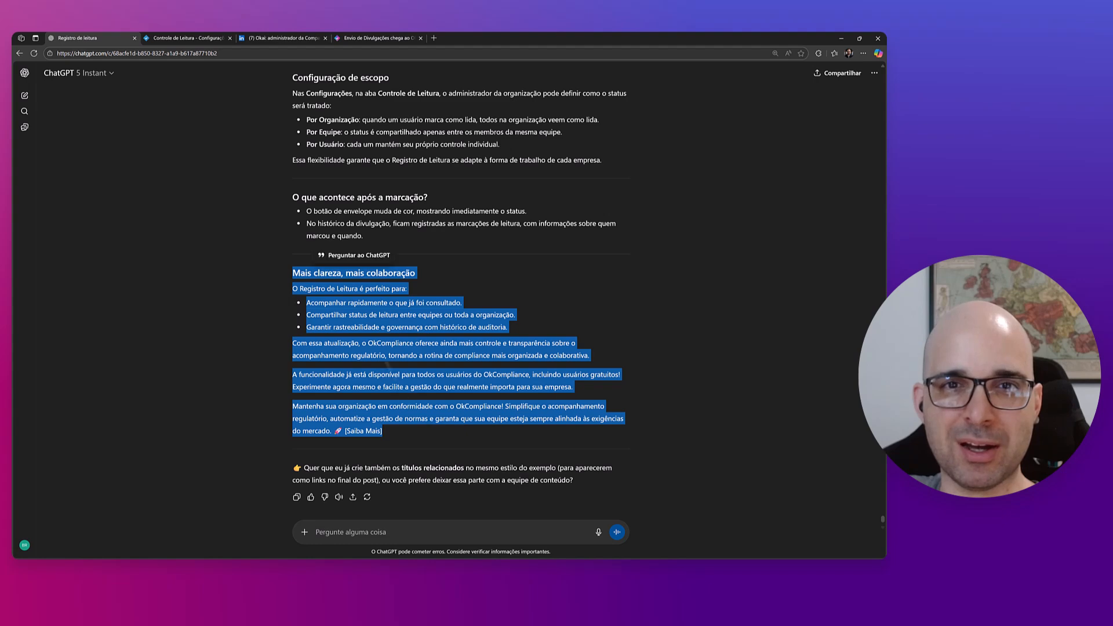
pyautogui.click(606, 299)
pyautogui.scroll(10, 712, 325)
pyautogui.scroll(-10, 713, 327)
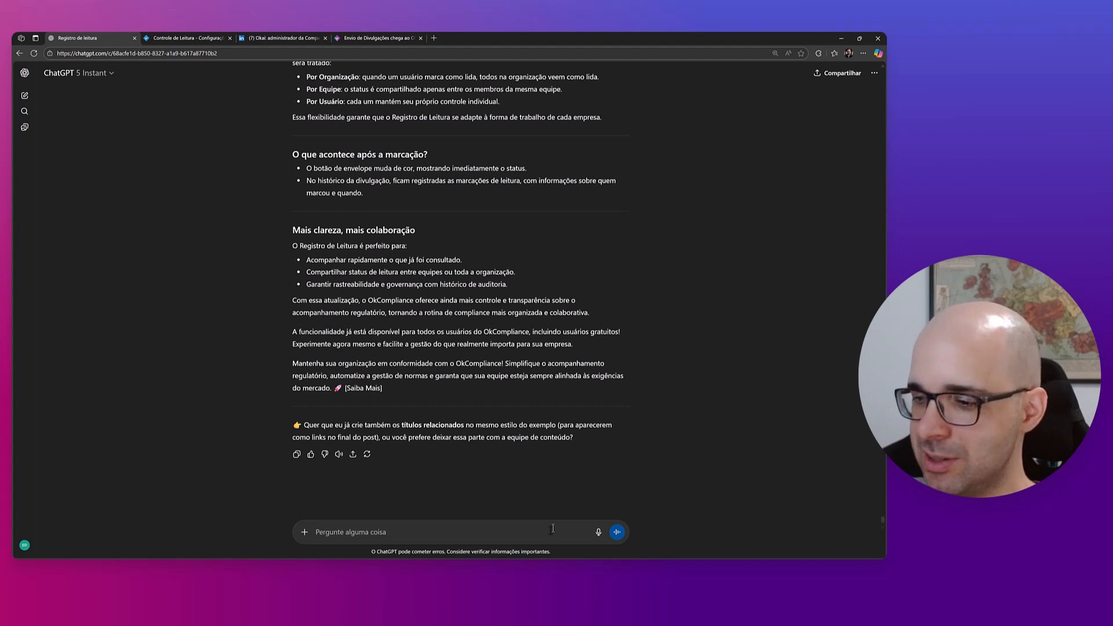
# - Ask ChatGPT for alternative article titles with the prompt "5 ideias de títulos diferentes"
pyautogui.write('% ideias')
pyautogui.hotkey('ctrl', 'a')
pyautogui.write('5')
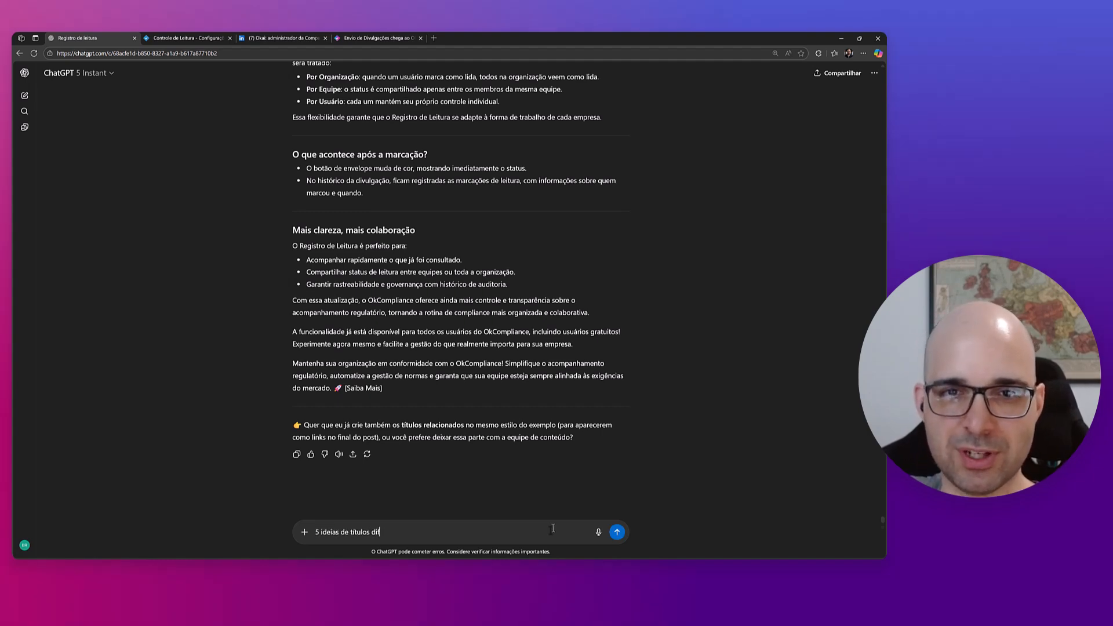
pyautogui.write(' ideias de títulos diferentes')
pyautogui.press('Return')
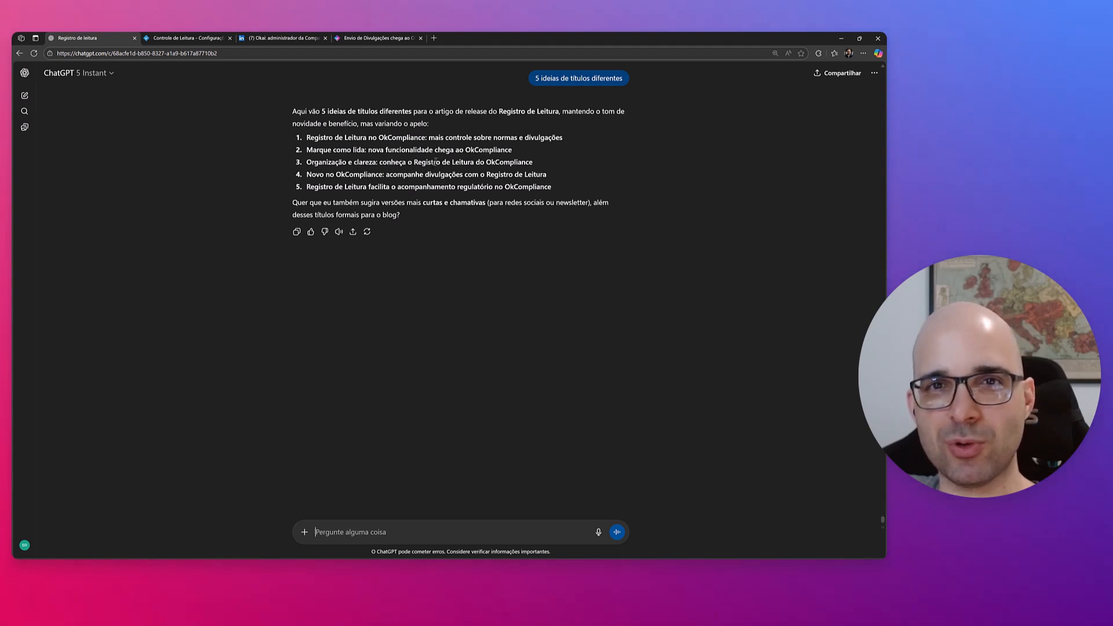
# - Switch to OkCompliance and open the Divulgações list
pyautogui.hotkey('ctrl', 'Tab')
pyautogui.hotkey('ctrl', 'Tab')
pyautogui.hotkey('ctrl', 'shift', 'Tab')
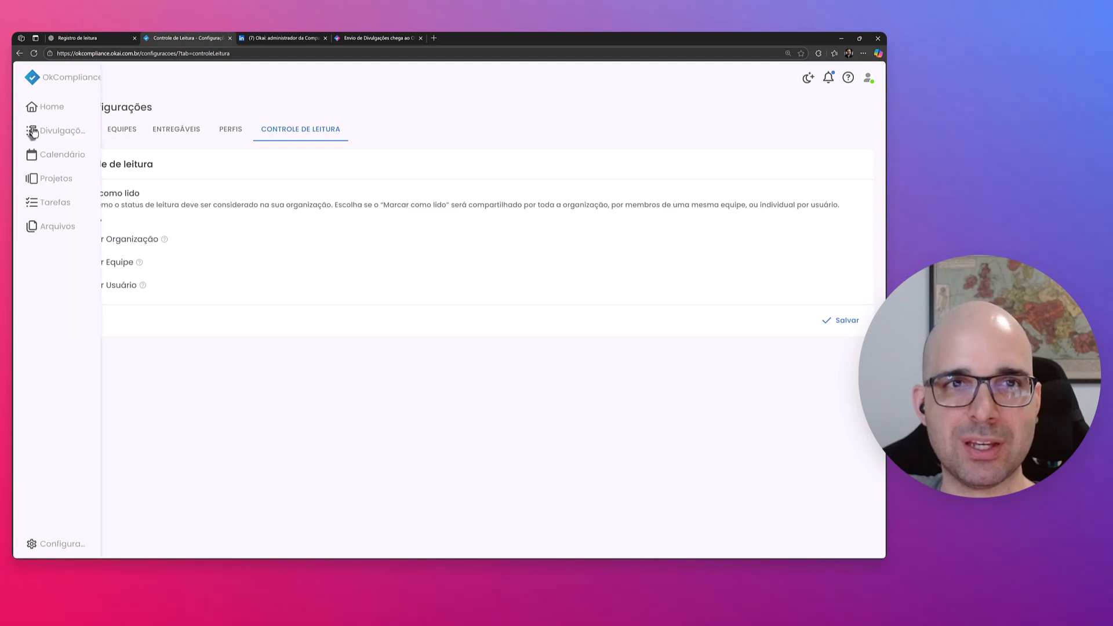
pyautogui.click(30, 130)
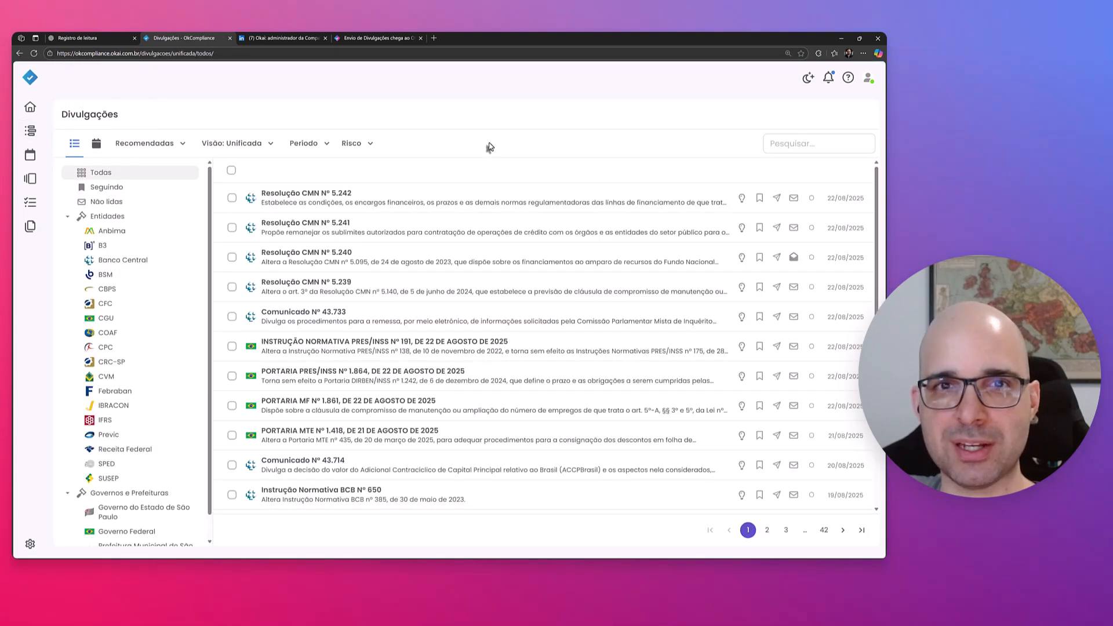
# - On Okai's LinkedIn page, copy the Envio de Divulgações post text through "Saiba mais e experimente:" and view the post's image
pyautogui.hotkey('ctrl', 'Tab')
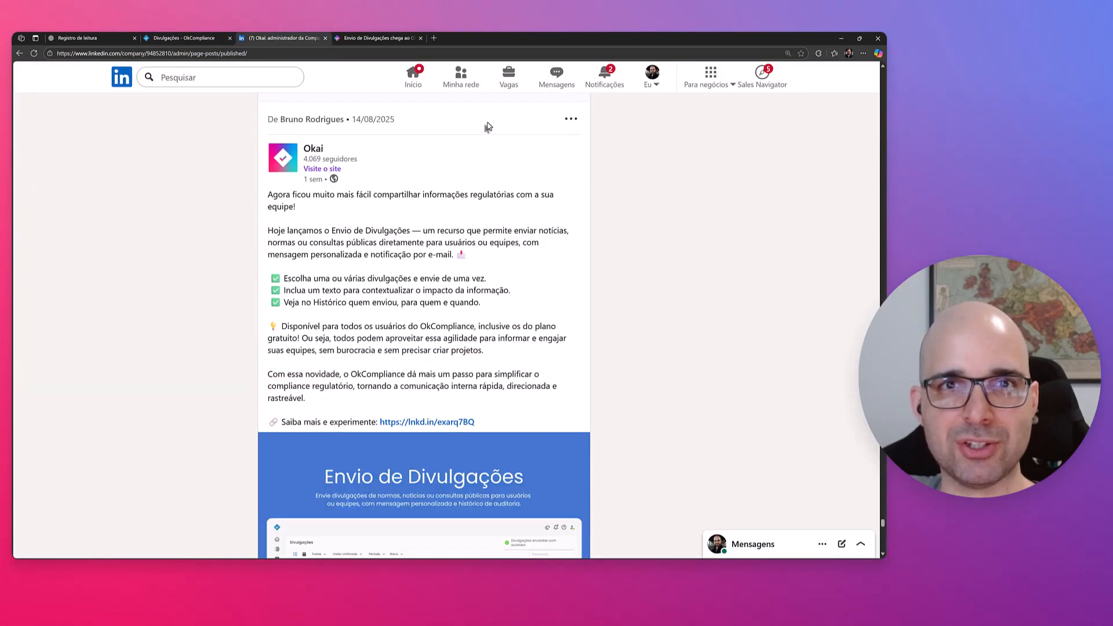
pyautogui.hotkey('ctrl', 'Tab')
pyautogui.hotkey('ctrl', 'shift', 'Tab')
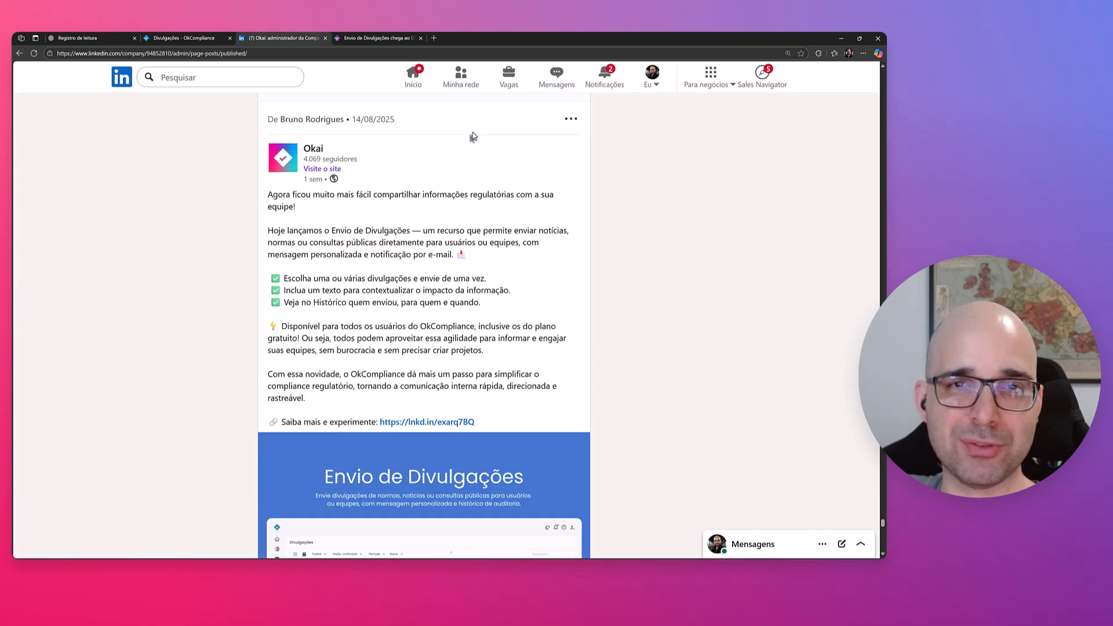
pyautogui.moveTo(268, 197); pyautogui.dragTo(376, 425)
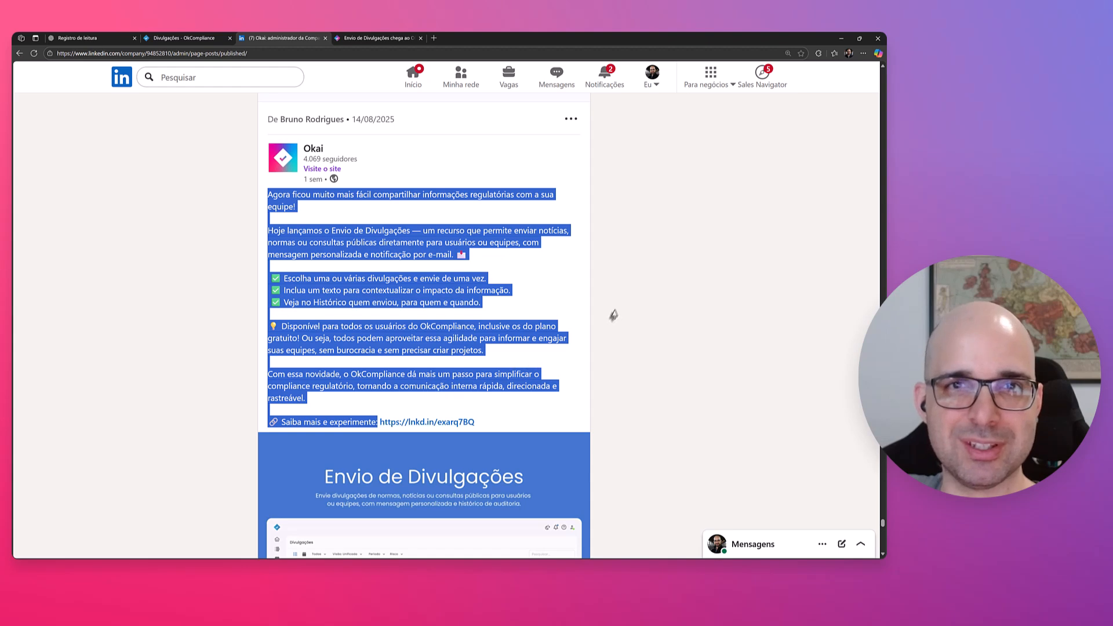
pyautogui.scroll(-3, 580, 362)
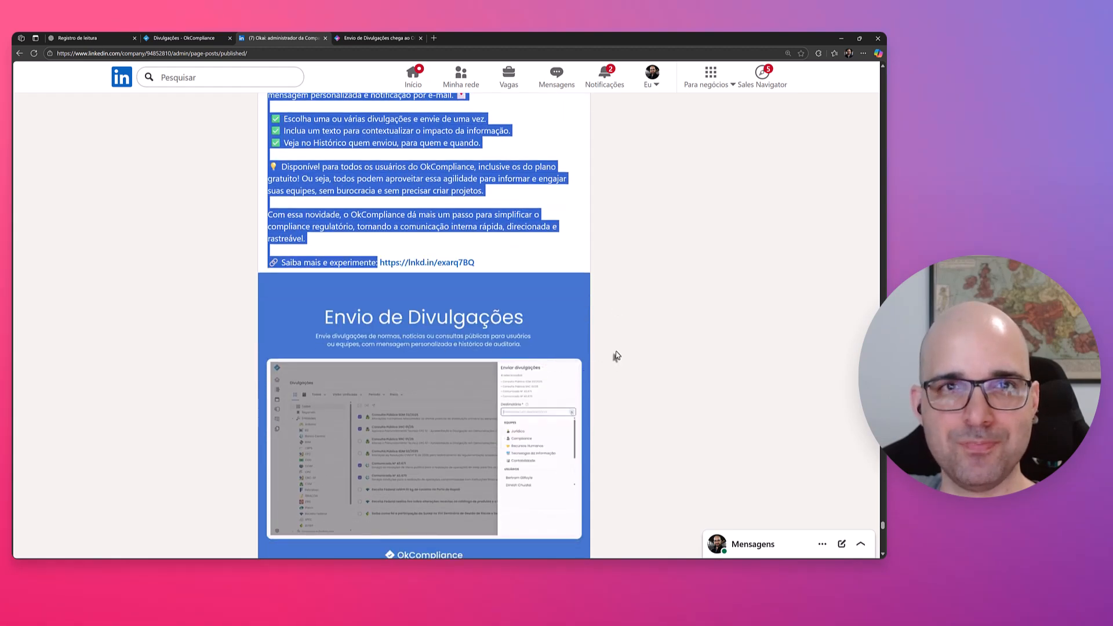
# - Return to ChatGPT and send "Agora o post para o LinkedIn" followed by the copied LinkedIn post as the example
pyautogui.hotkey('ctrl', '1')
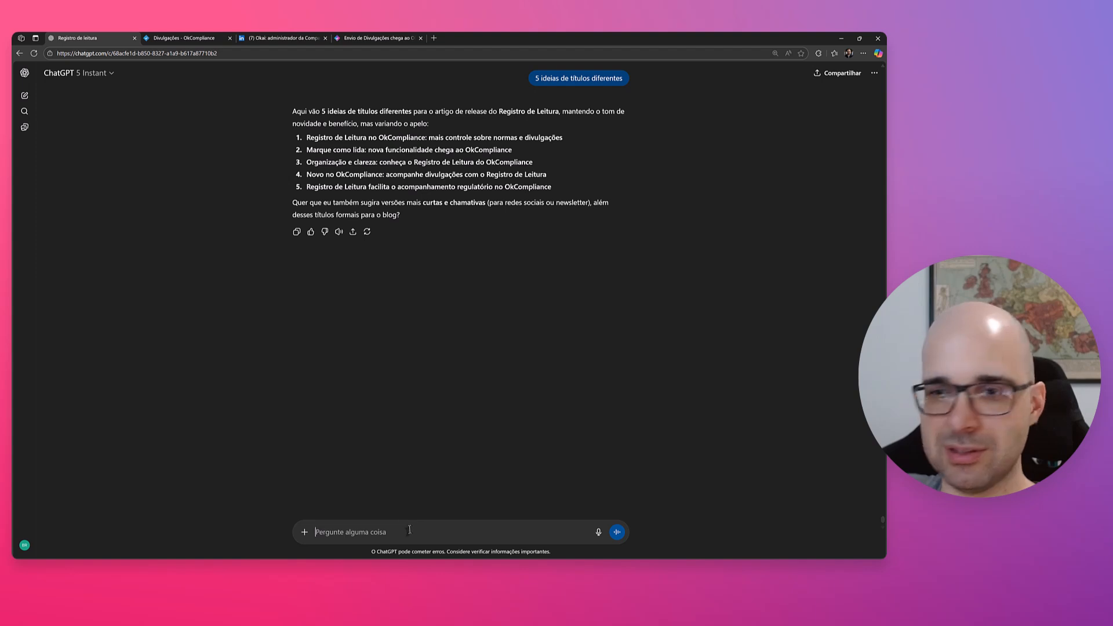
pyautogui.write('Agora o post para o LinkedIn')
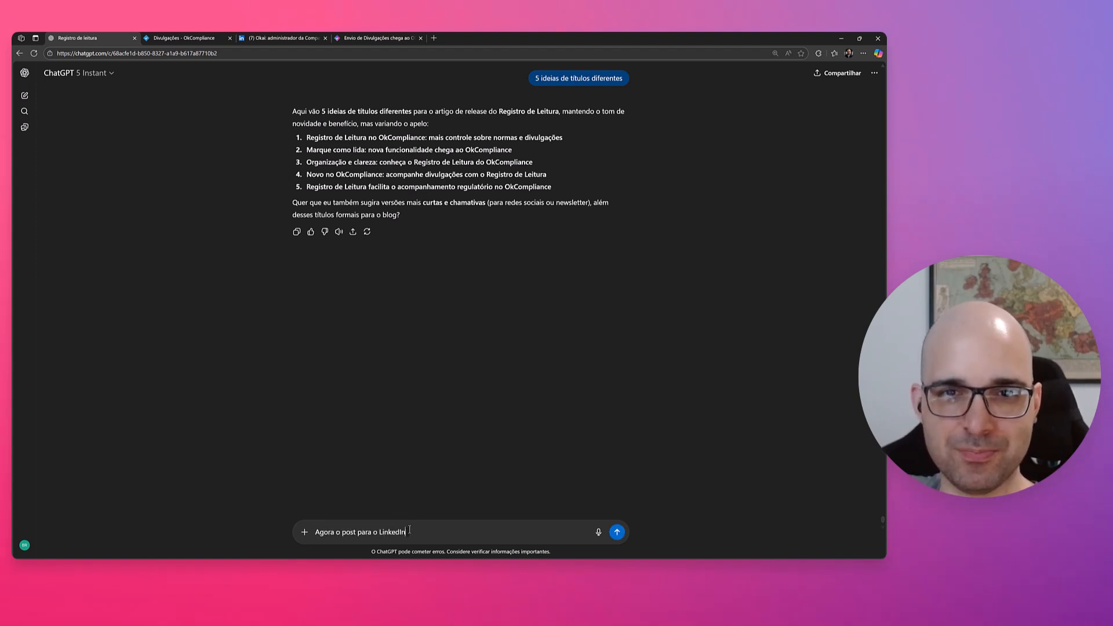
pyautogui.hotkey('shift', 'Return')
pyautogui.hotkey('ctrl', 'v')
pyautogui.press('Return')
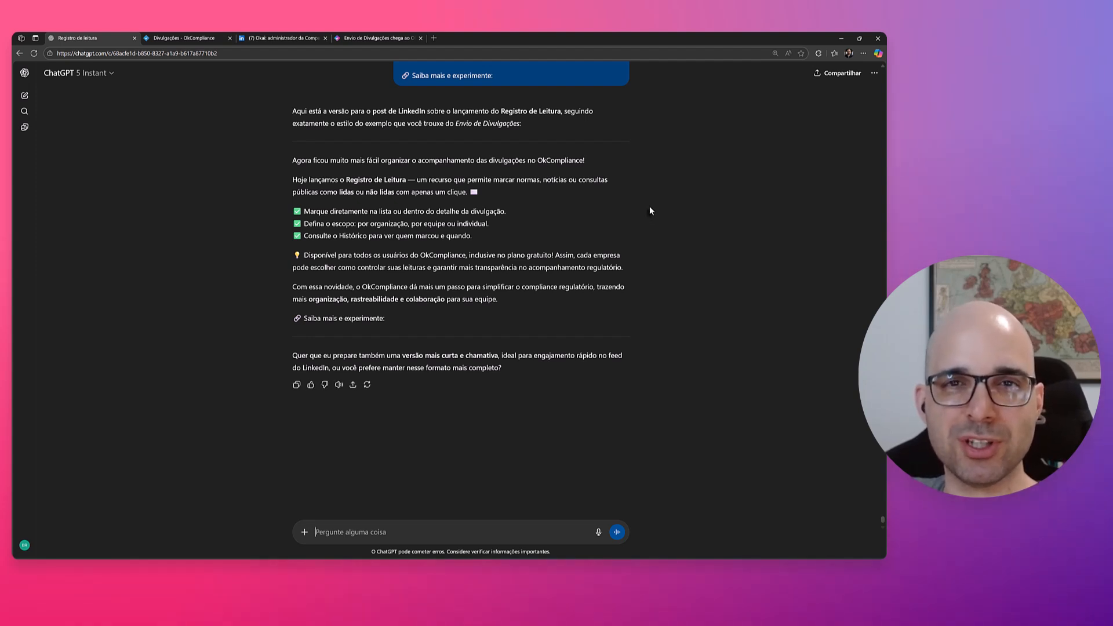
# - Examine the generated LinkedIn post's checkmark list and its paragraph on availability for all OkCompliance users
pyautogui.moveTo(291, 211); pyautogui.dragTo(487, 237)
pyautogui.click(290, 220)
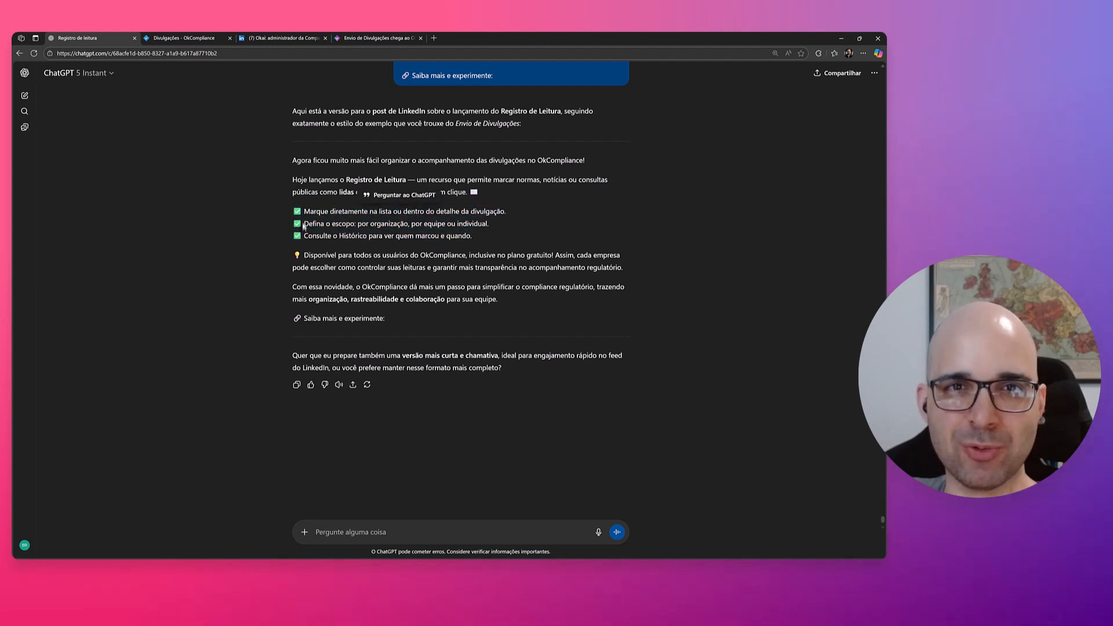
pyautogui.moveTo(292, 255); pyautogui.dragTo(623, 268)
pyautogui.click(684, 281)
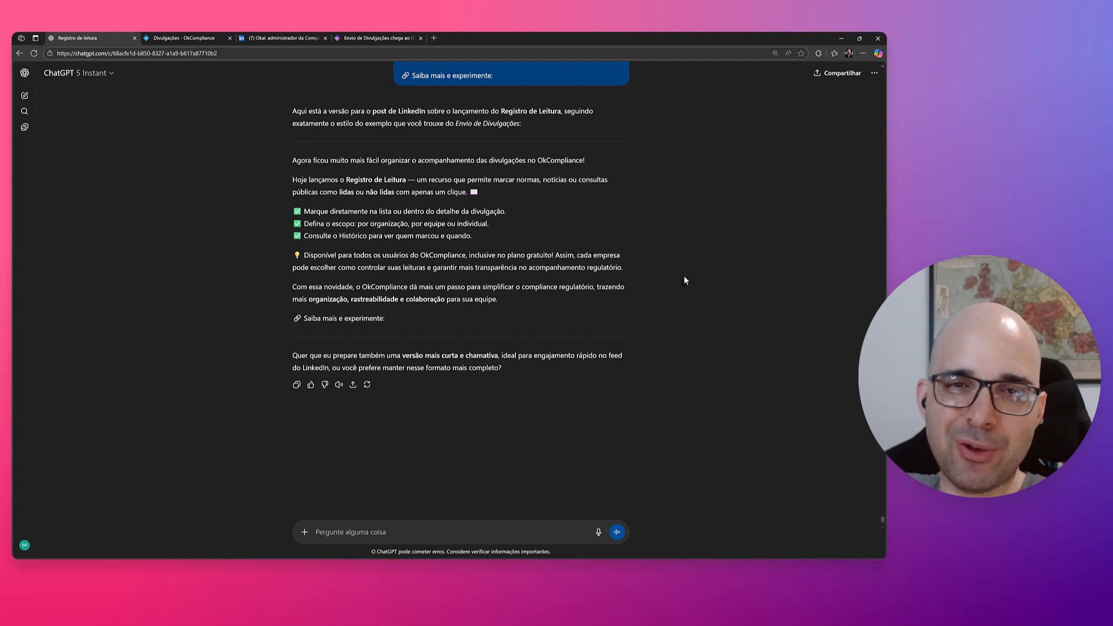